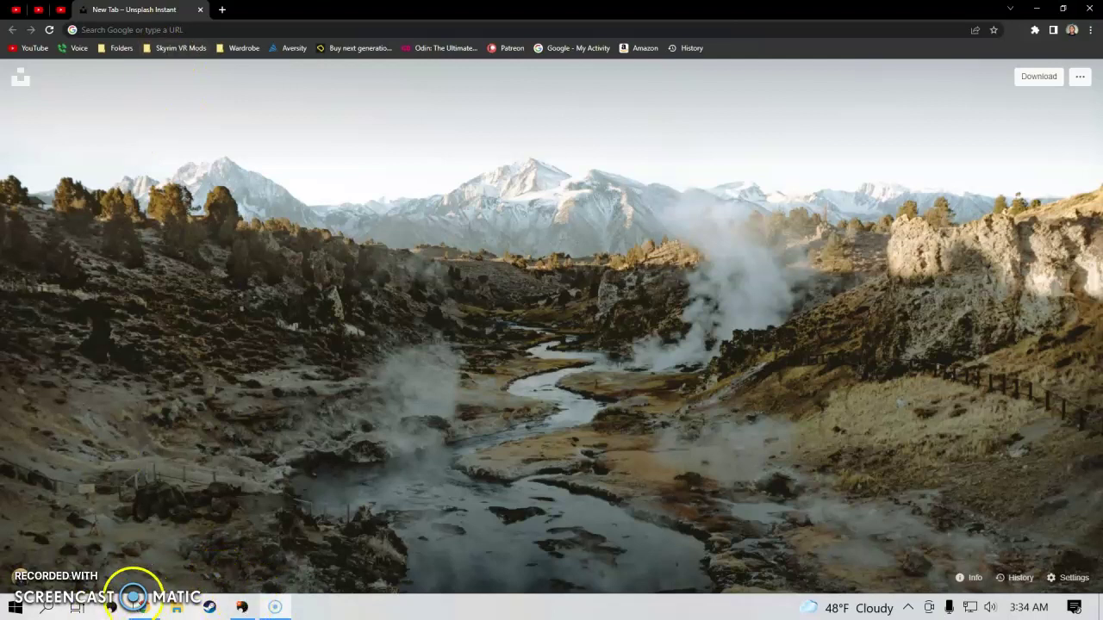
Step: Browse the Skyrim VR Mods bookmark folder, including its Tools and Combat and Spells subfolders, and close the list
click(185, 49)
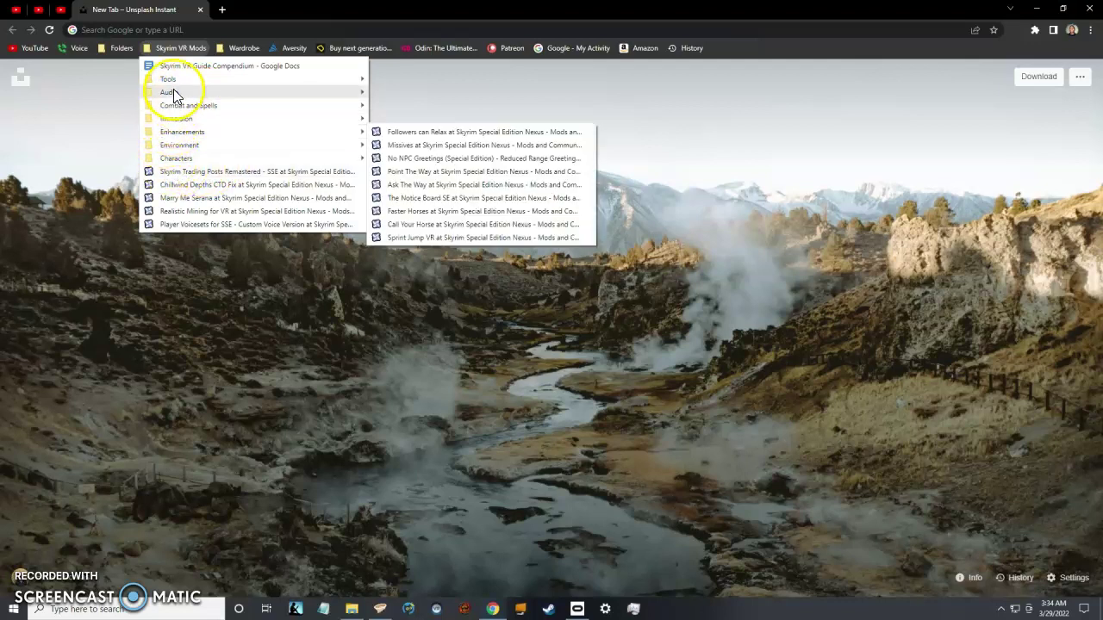
mouse_move(172, 84)
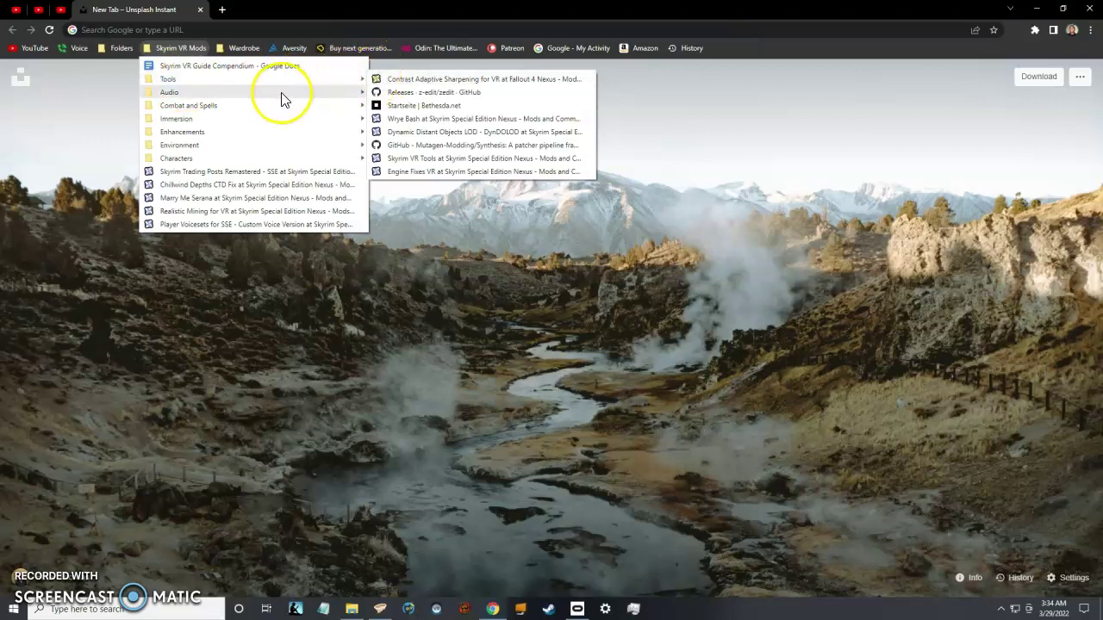
mouse_move(286, 107)
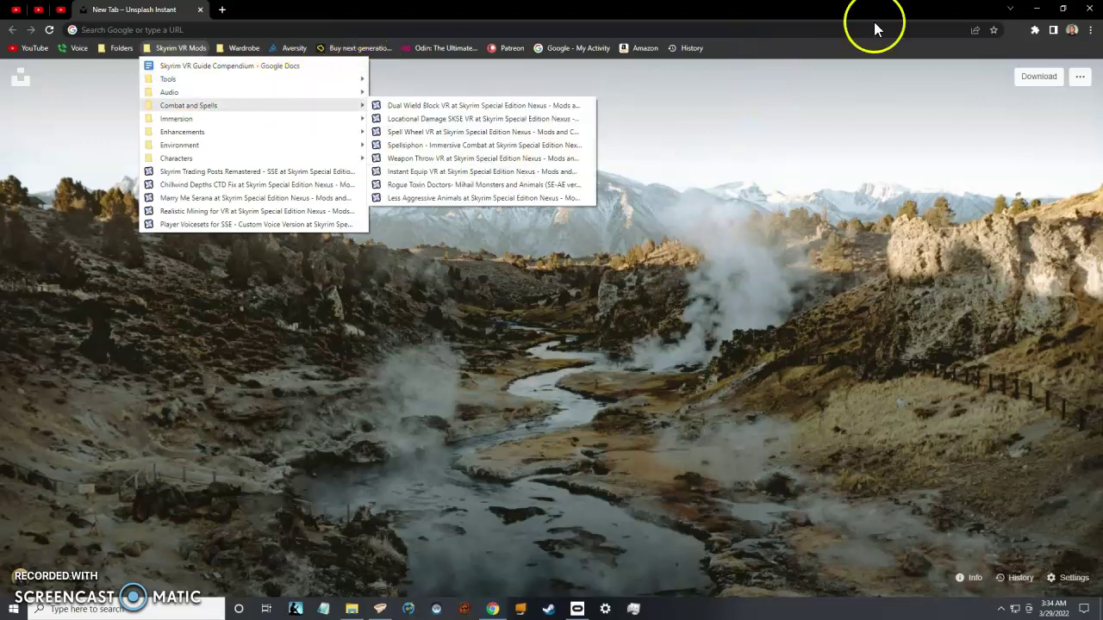
click(891, 94)
Step: Clear the browser, mod manager and console windows out of the way and open the Skyrim VR Backup folder from the desktop
click(1038, 10)
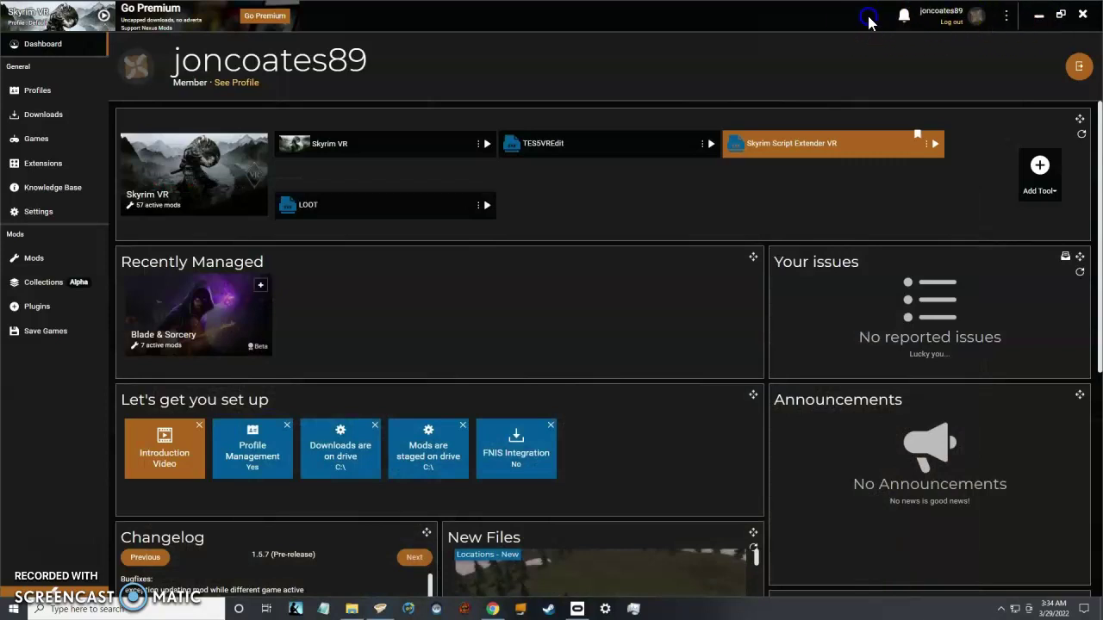
drag(862, 25, 1000, 43)
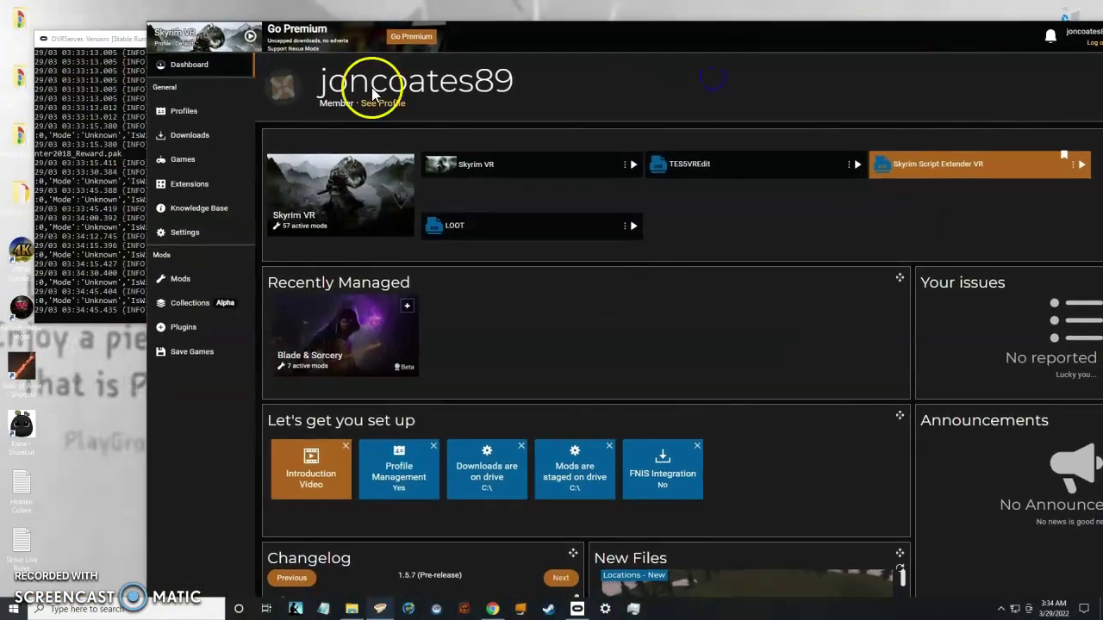
drag(69, 50, 152, 78)
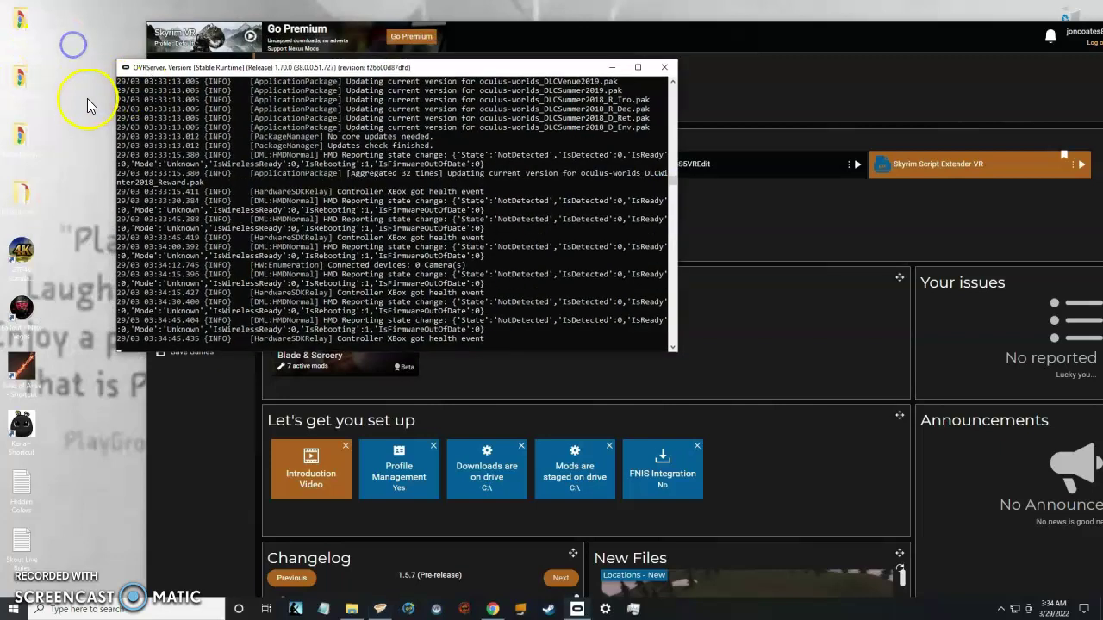
click(25, 29)
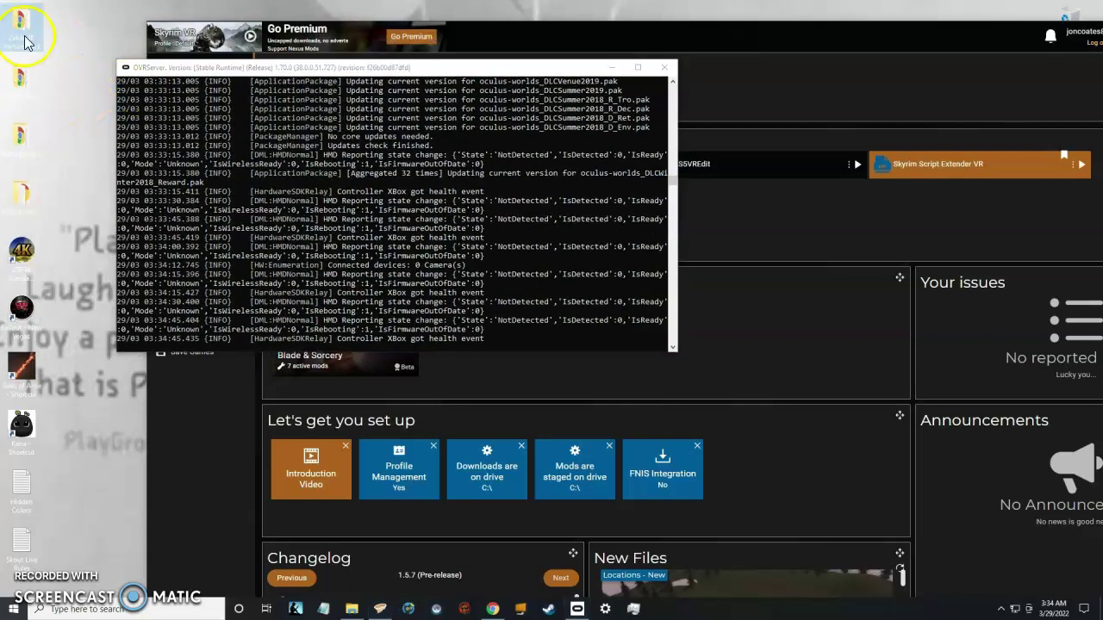
click(30, 148)
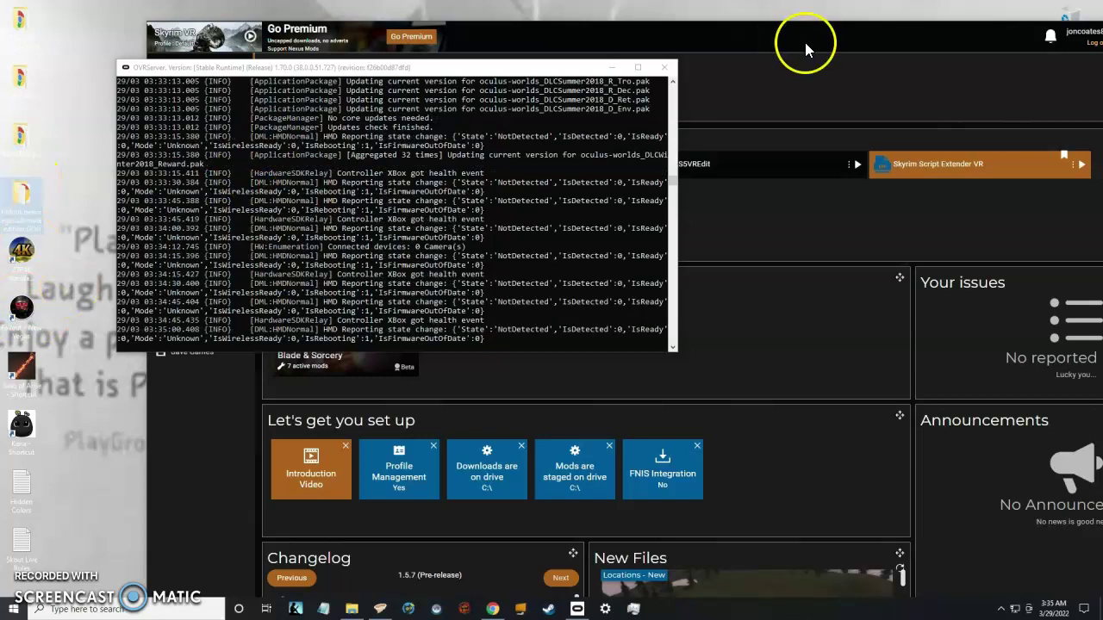
drag(813, 44, 638, 106)
click(833, 129)
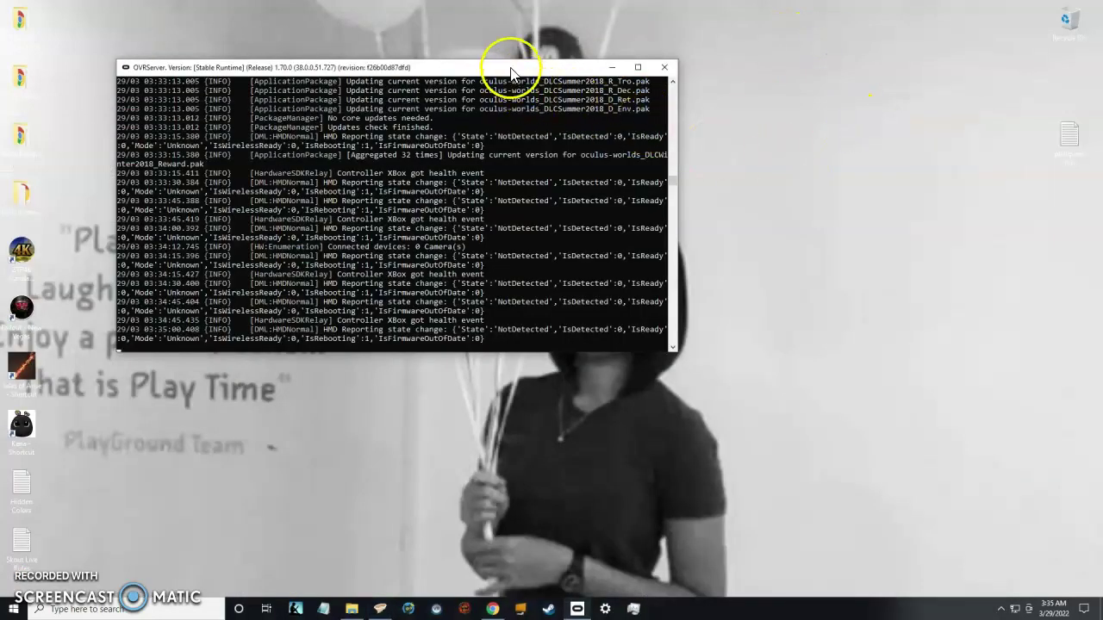
drag(512, 66, 863, 242)
double_click(366, 138)
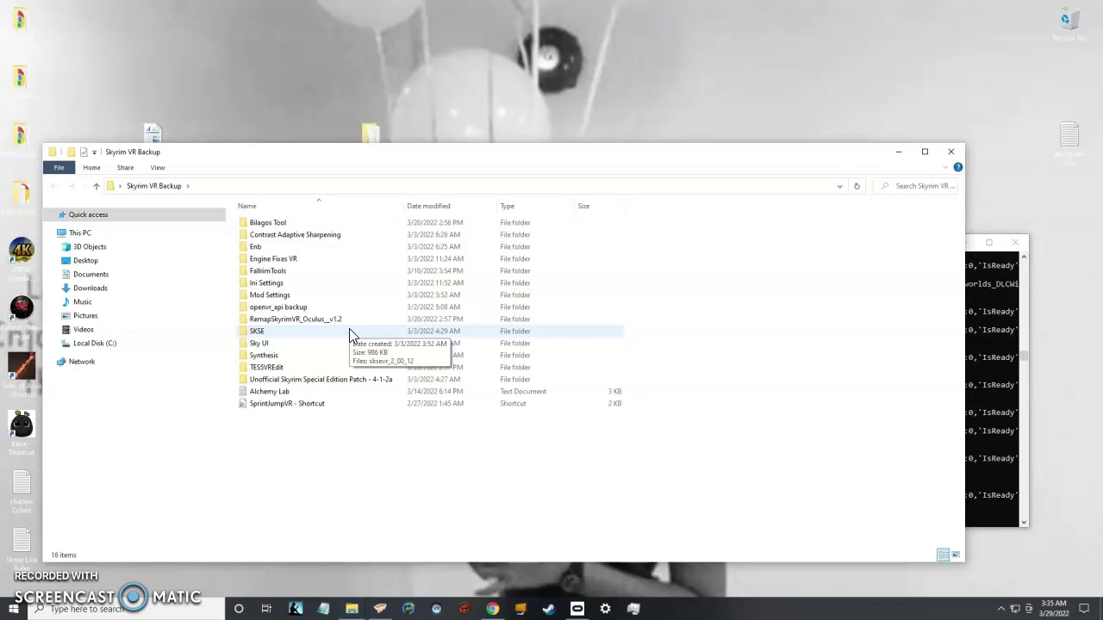
Step: Open the SprintJumpVR config file from the backup folder, examine its height, distance and speed multipliers, and close it
click(355, 331)
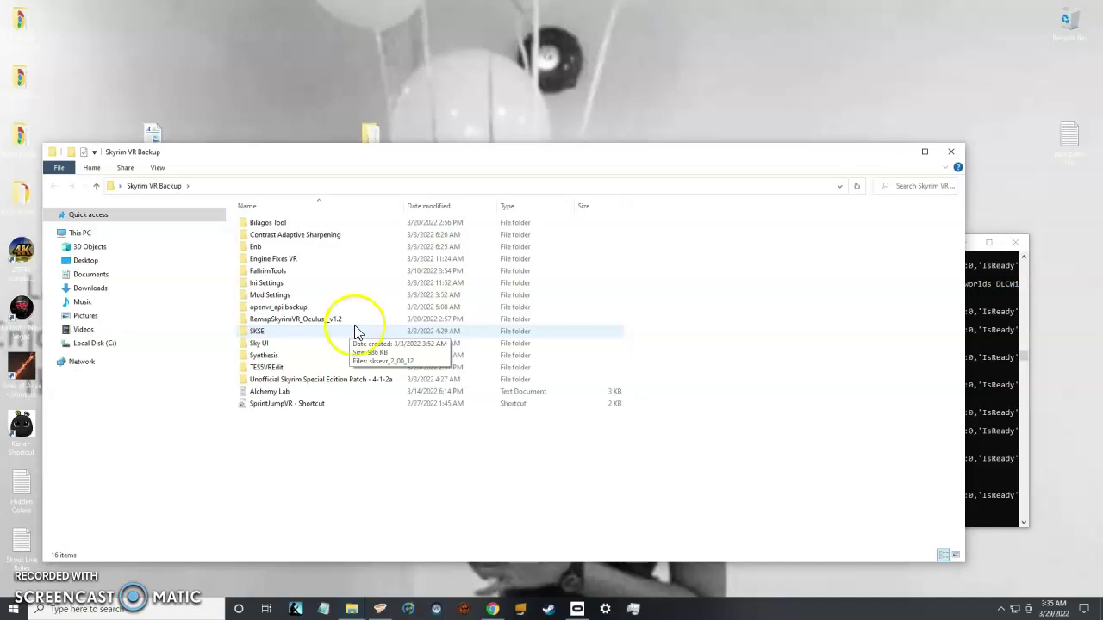
double_click(281, 405)
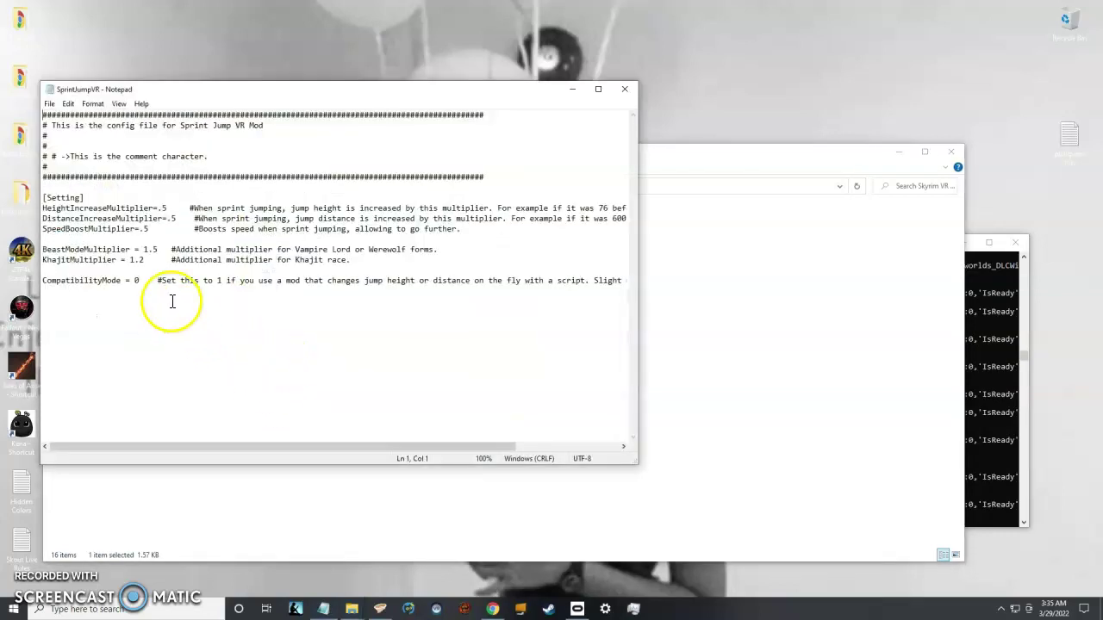
mouse_move(160, 208)
mouse_down()
mouse_move(171, 209)
mouse_move(156, 209)
mouse_up()
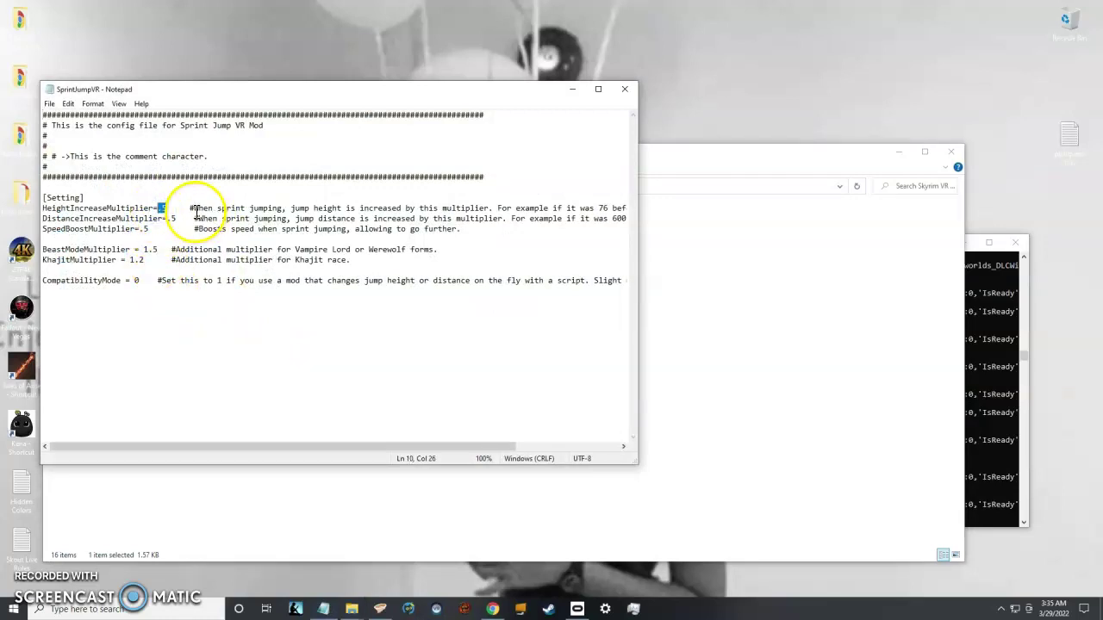
click(175, 213)
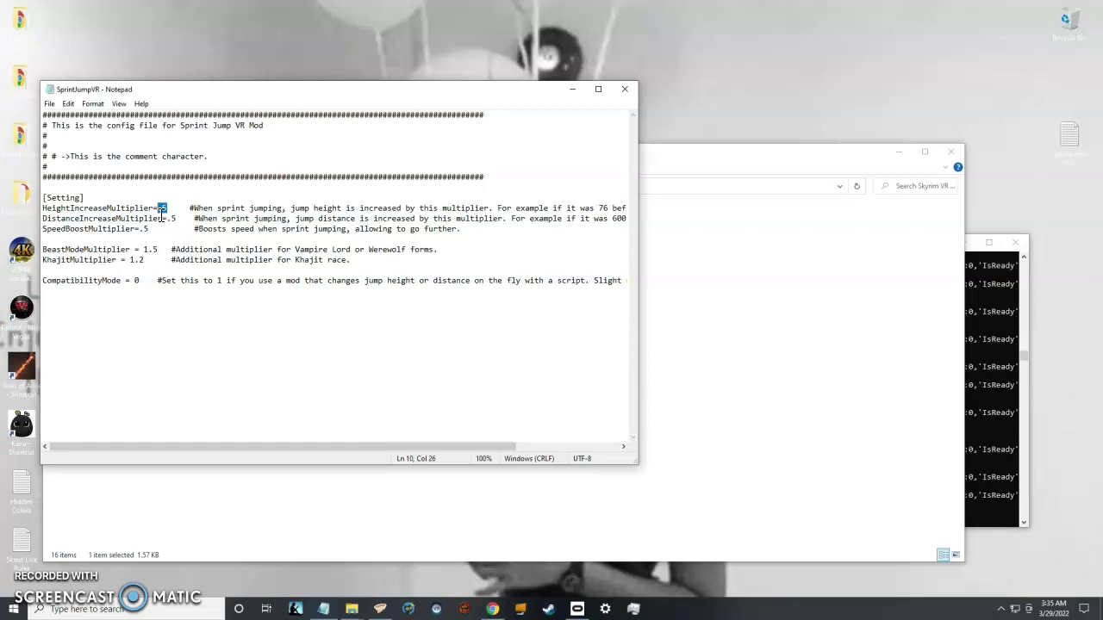
click(195, 218)
drag(158, 208, 173, 222)
click(176, 226)
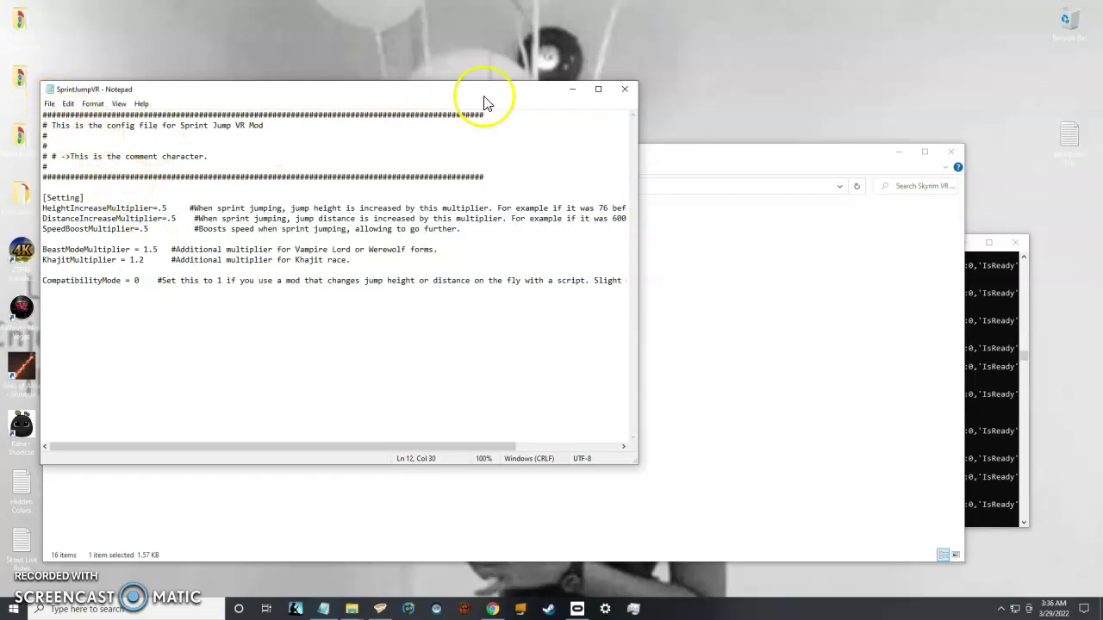
click(620, 89)
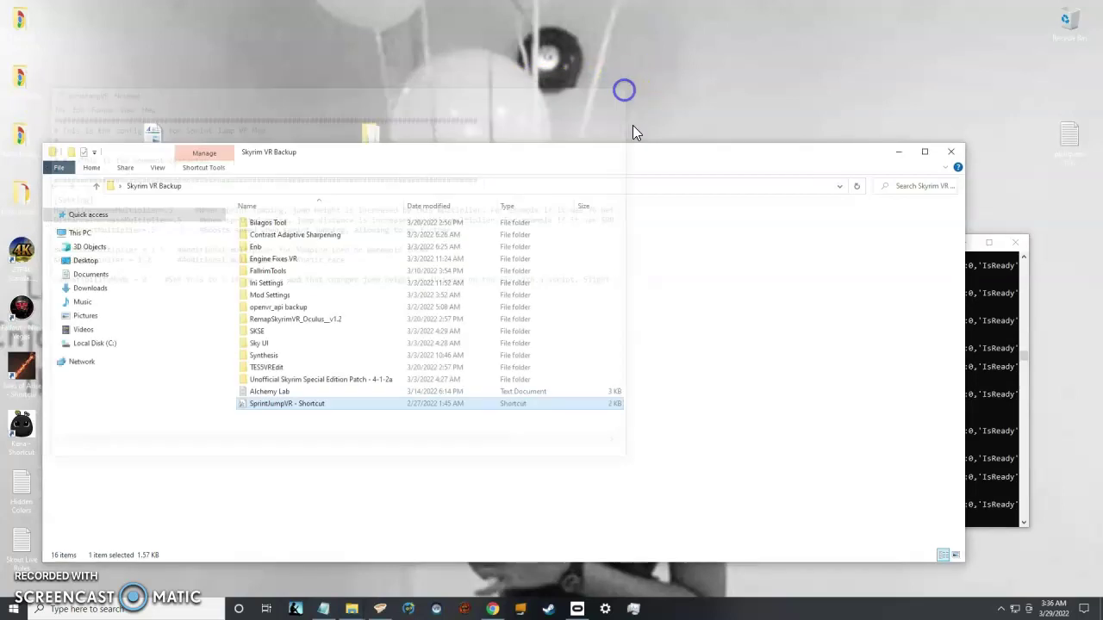
Step: Inspect the contents of the Bilagos Tool folder and return to the Skyrim VR Backup folder
click(277, 227)
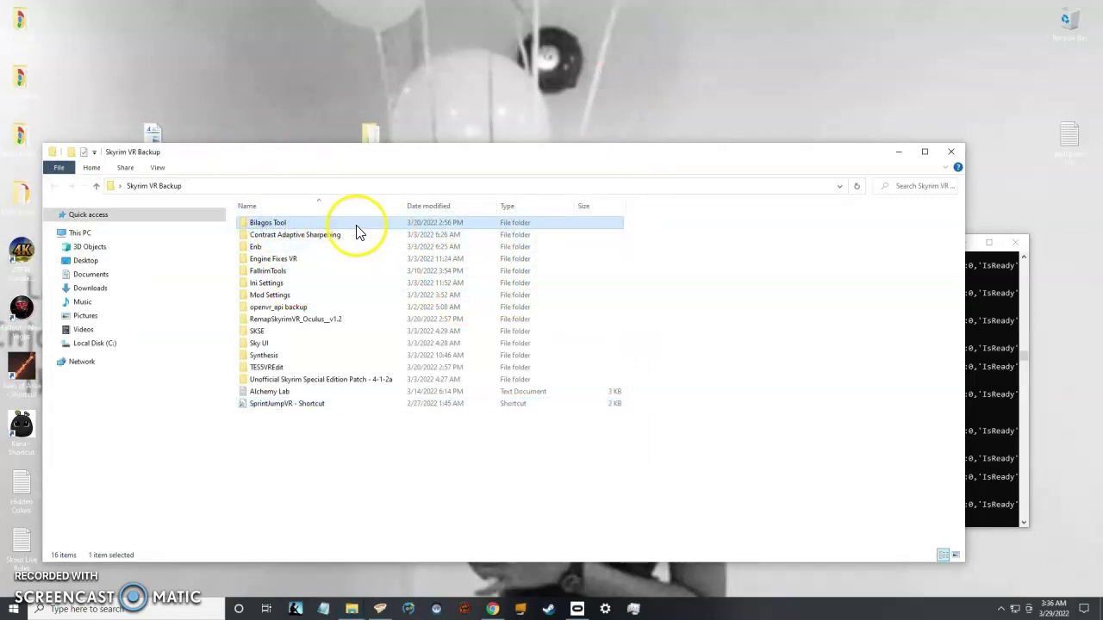
double_click(359, 226)
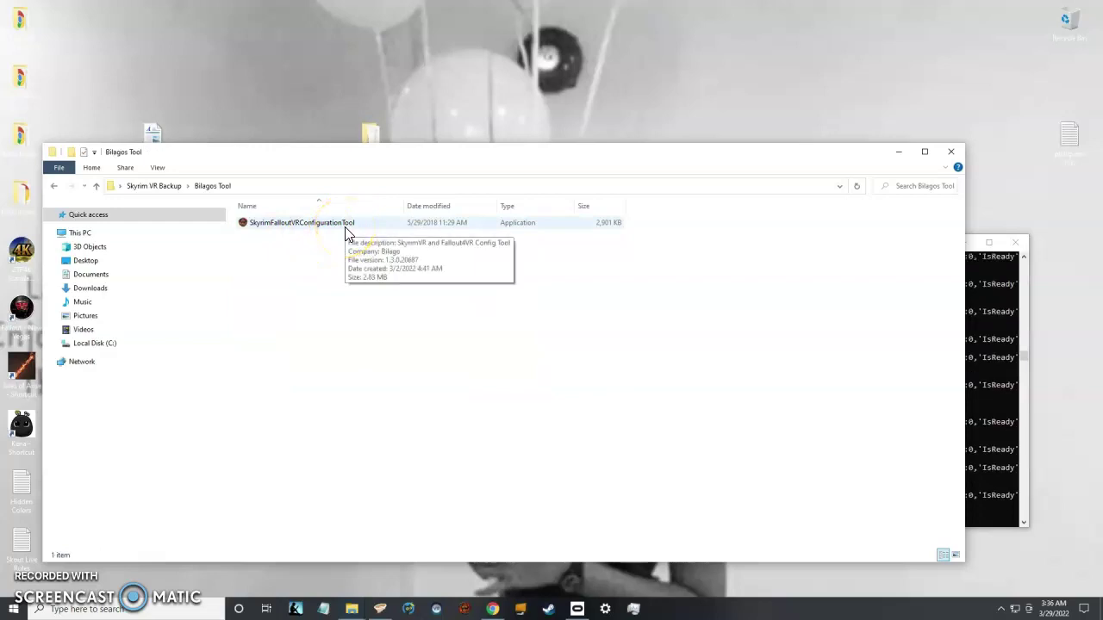
click(53, 186)
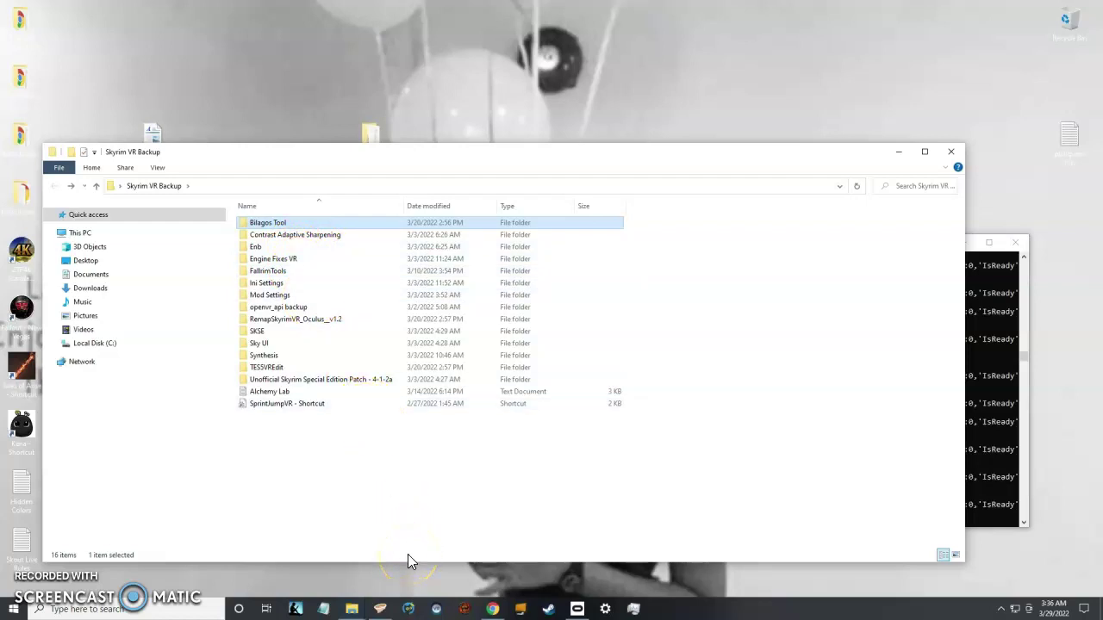
Step: Inspect the archives stored in the Enb and Engine Fixes VR folders and return to the Skyrim VR Backup folder
click(291, 234)
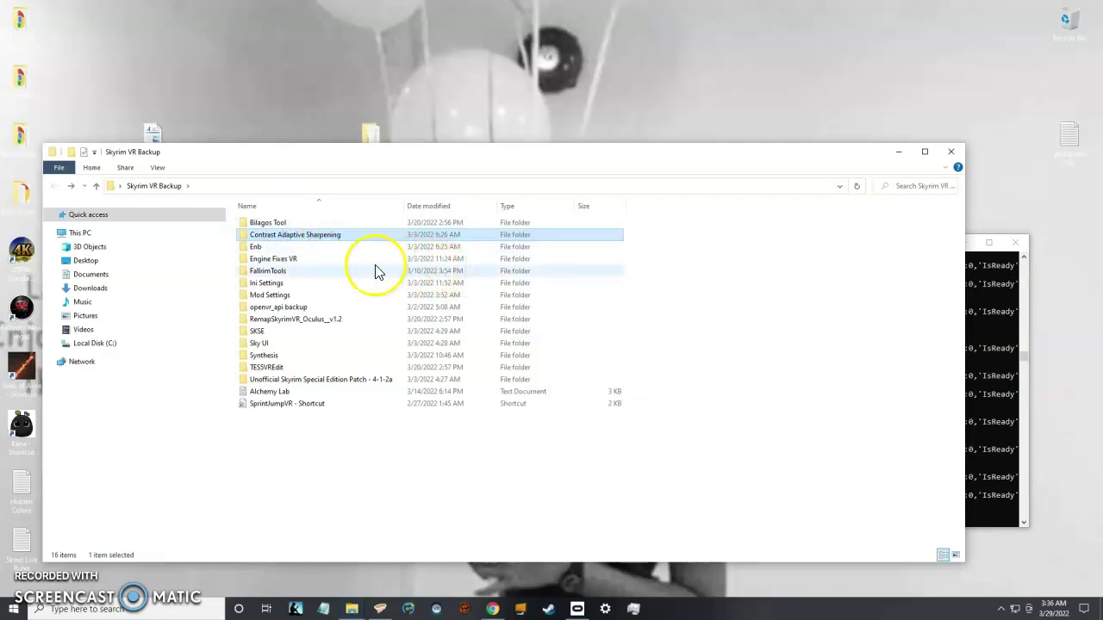
double_click(290, 247)
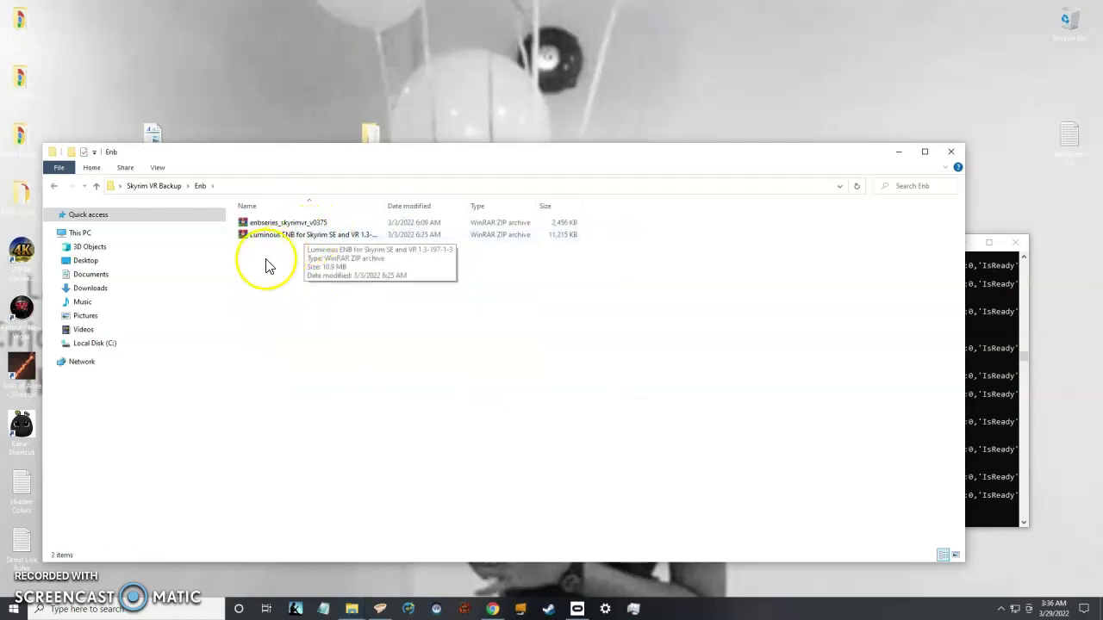
click(54, 185)
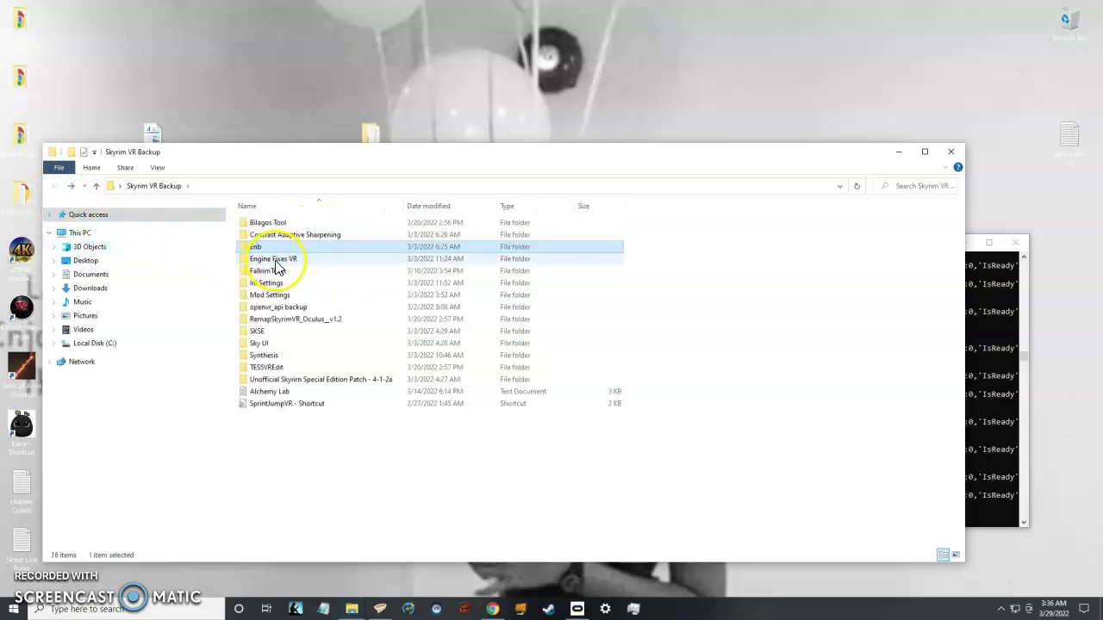
double_click(284, 260)
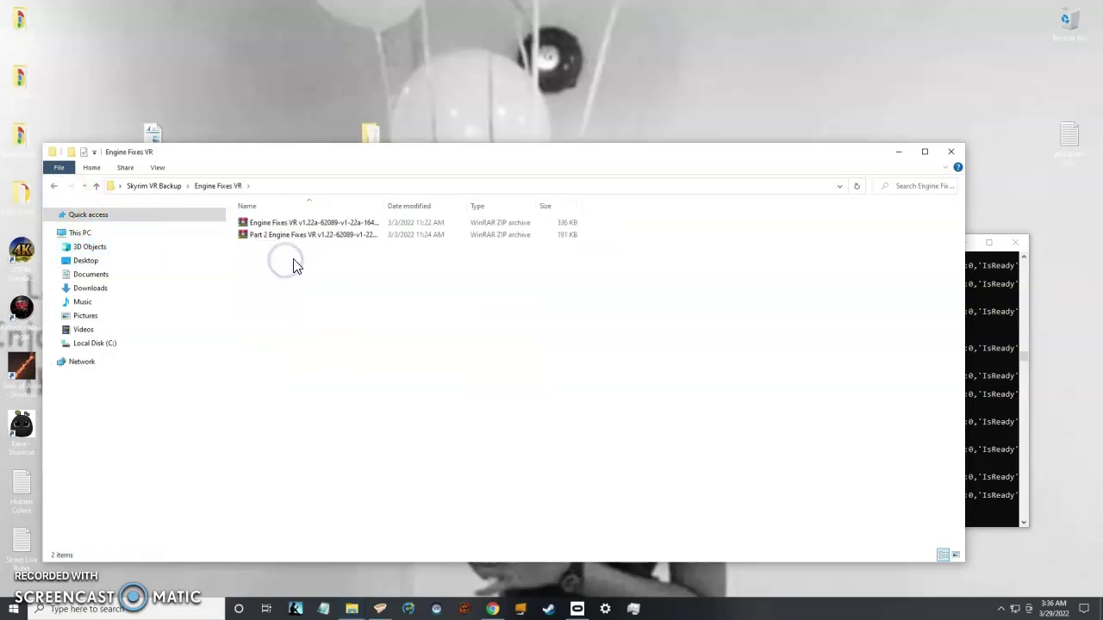
click(55, 191)
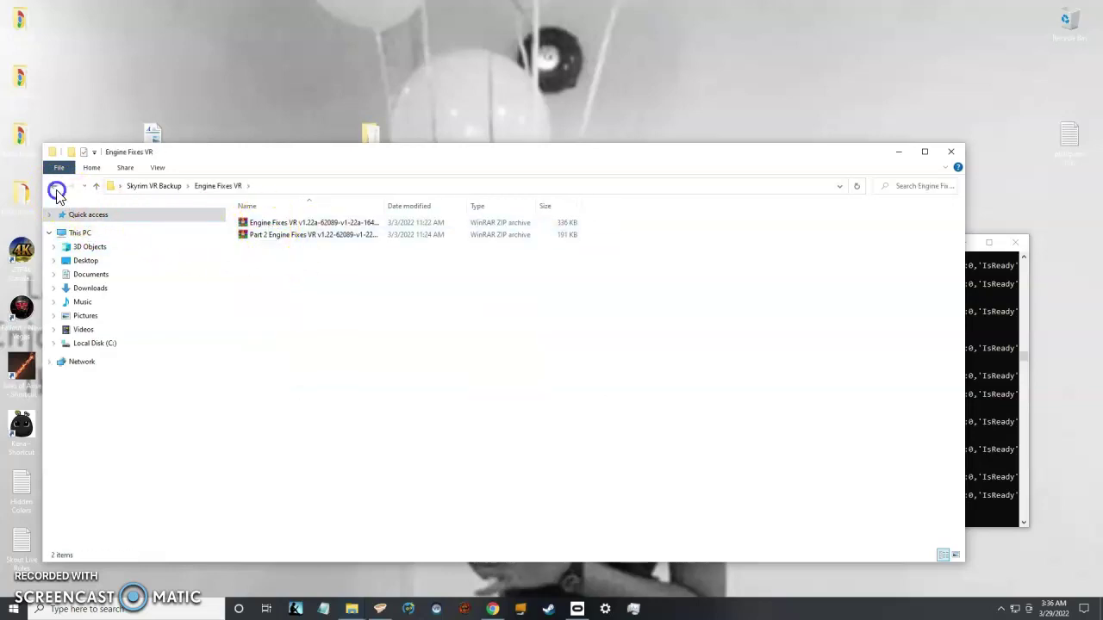
Step: Open the Ini Settings backup folder and look over its saved Skyrim configuration files
click(269, 274)
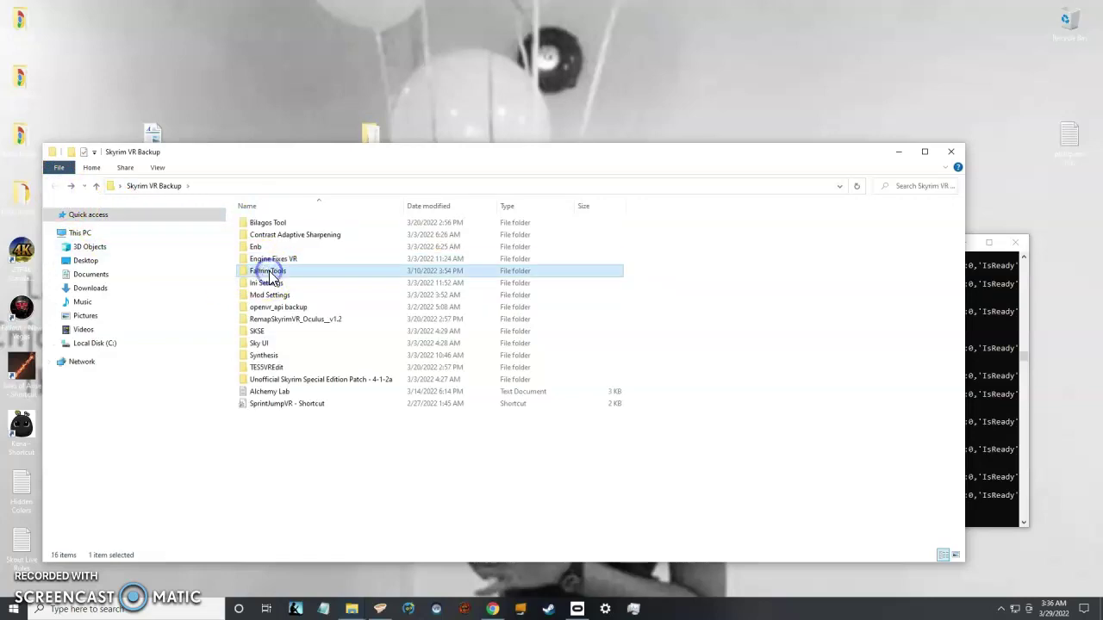
double_click(267, 283)
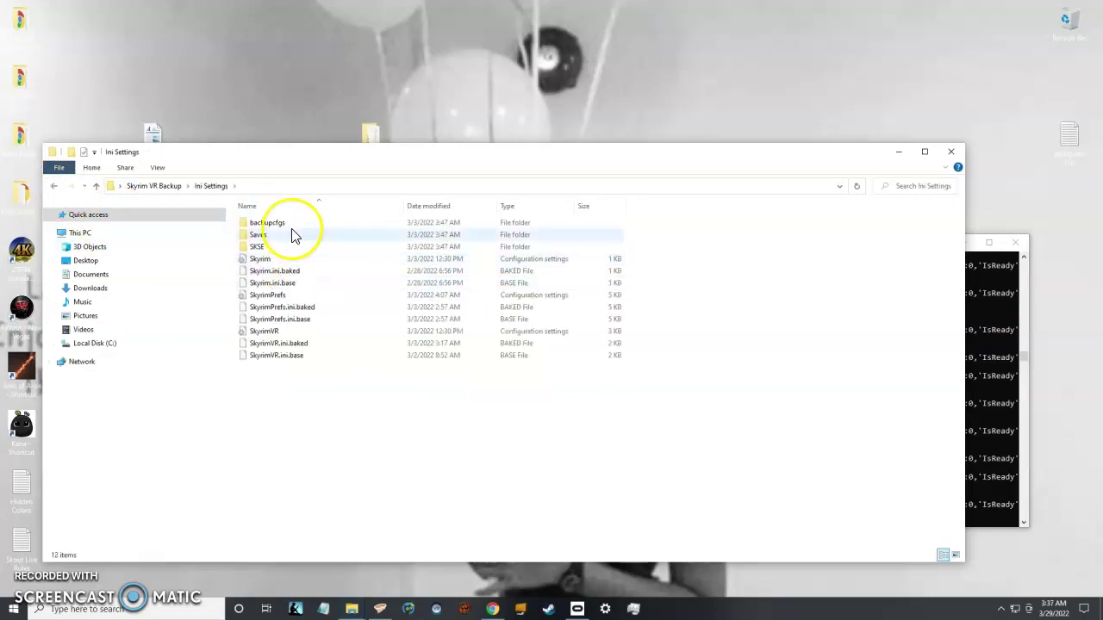
click(269, 272)
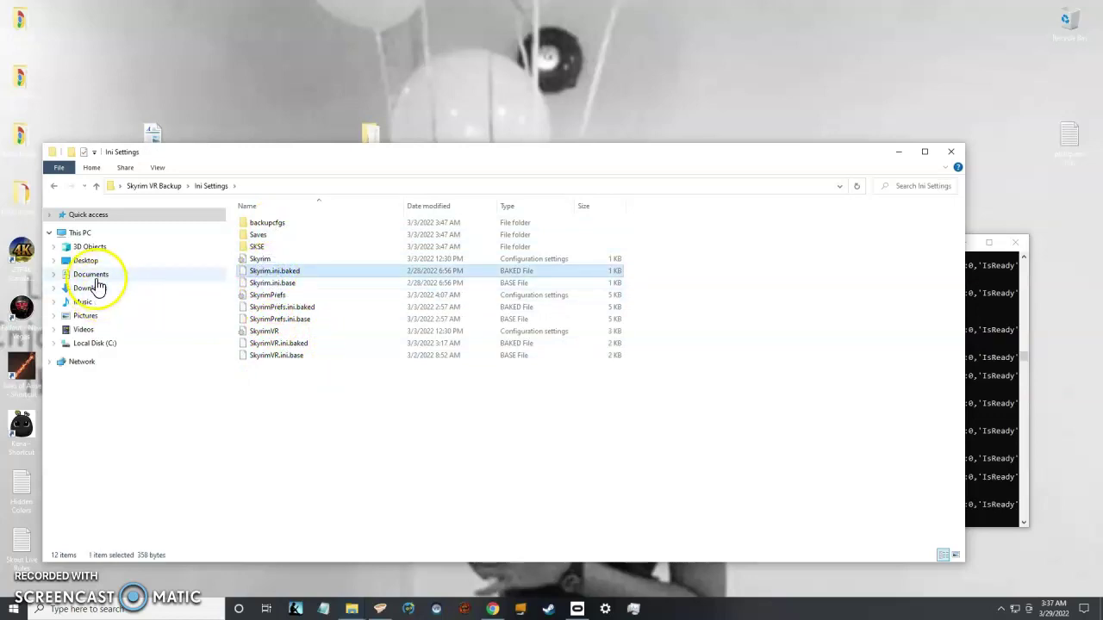
Step: Open the Skyrim VR folder inside My Games in Documents to view the game's ini files
click(93, 276)
double_click(259, 255)
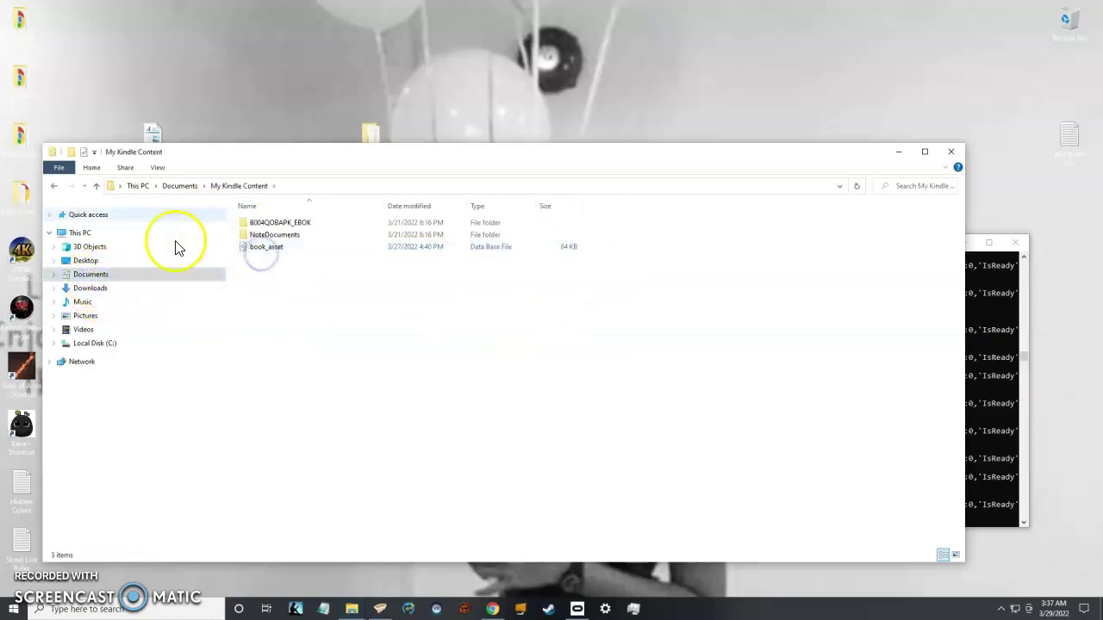
click(53, 185)
double_click(259, 245)
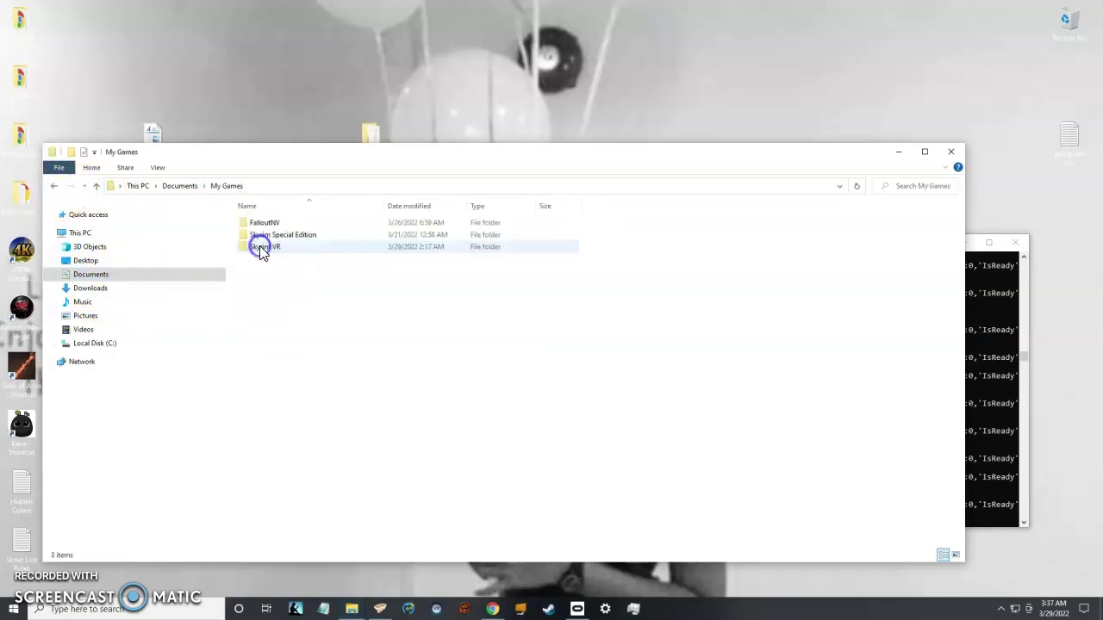
double_click(277, 249)
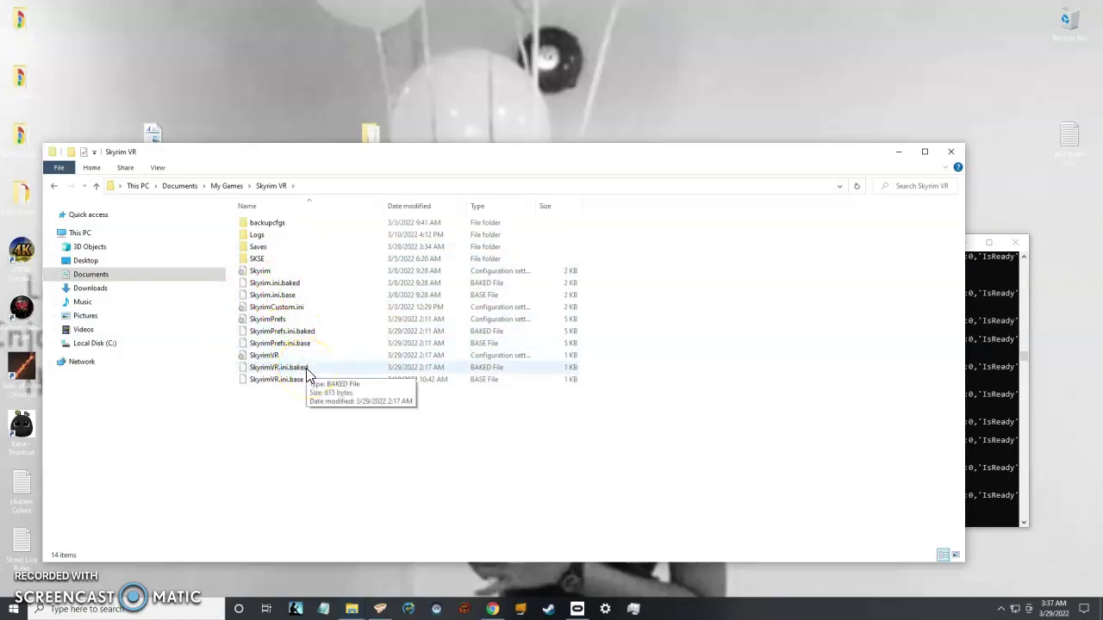
Step: Return to the Skyrim VR Backup folder and open its Mod Settings folder to look over the saved configuration files
click(54, 188)
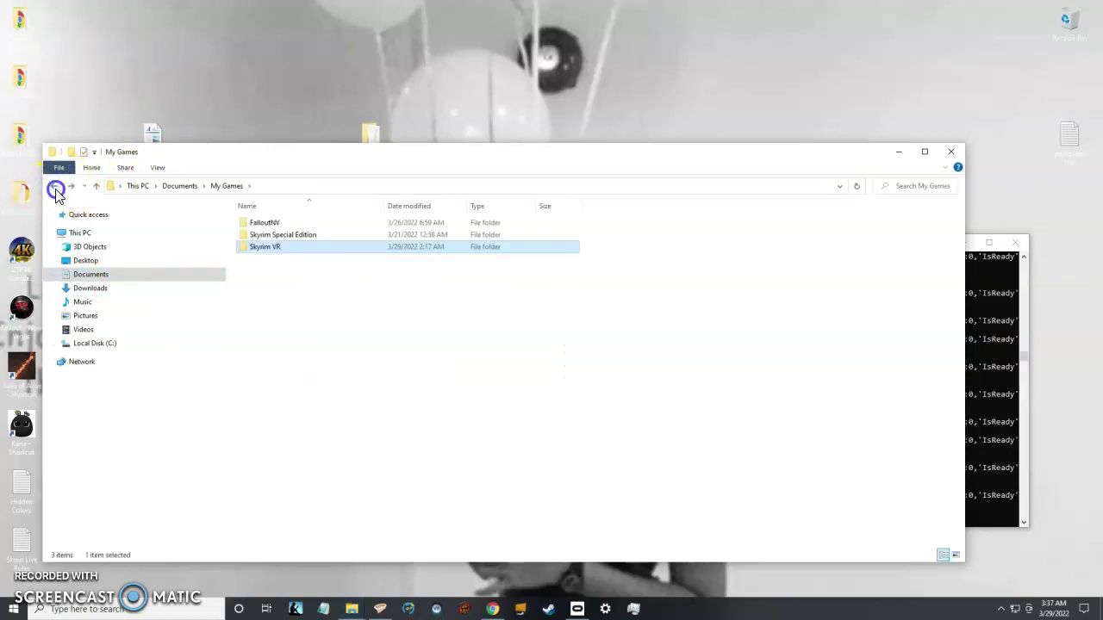
click(54, 187)
click(54, 187)
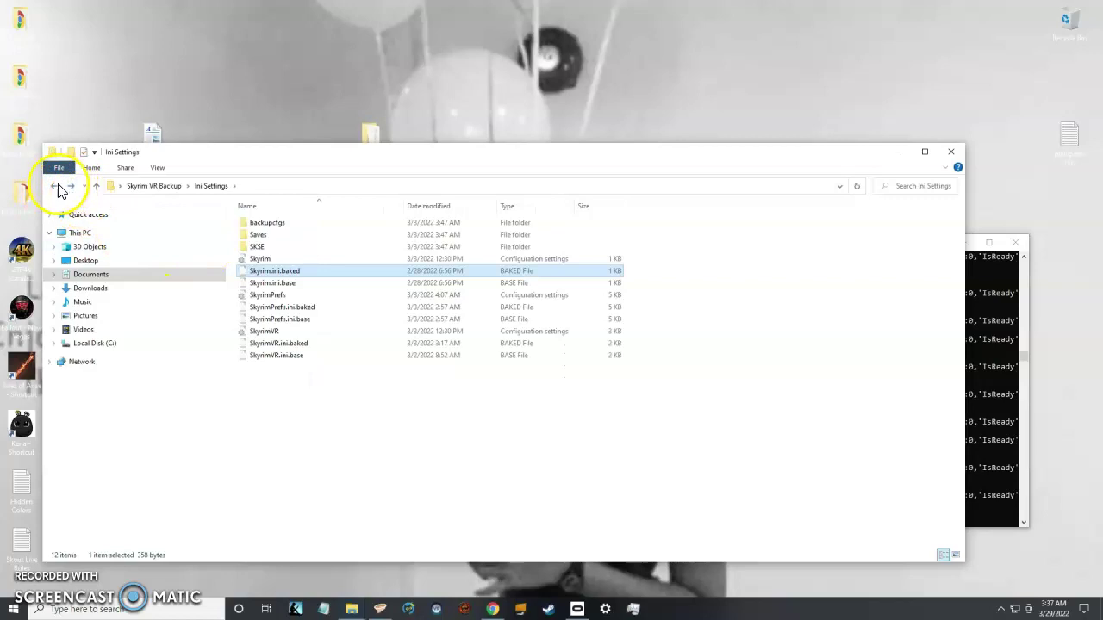
click(56, 187)
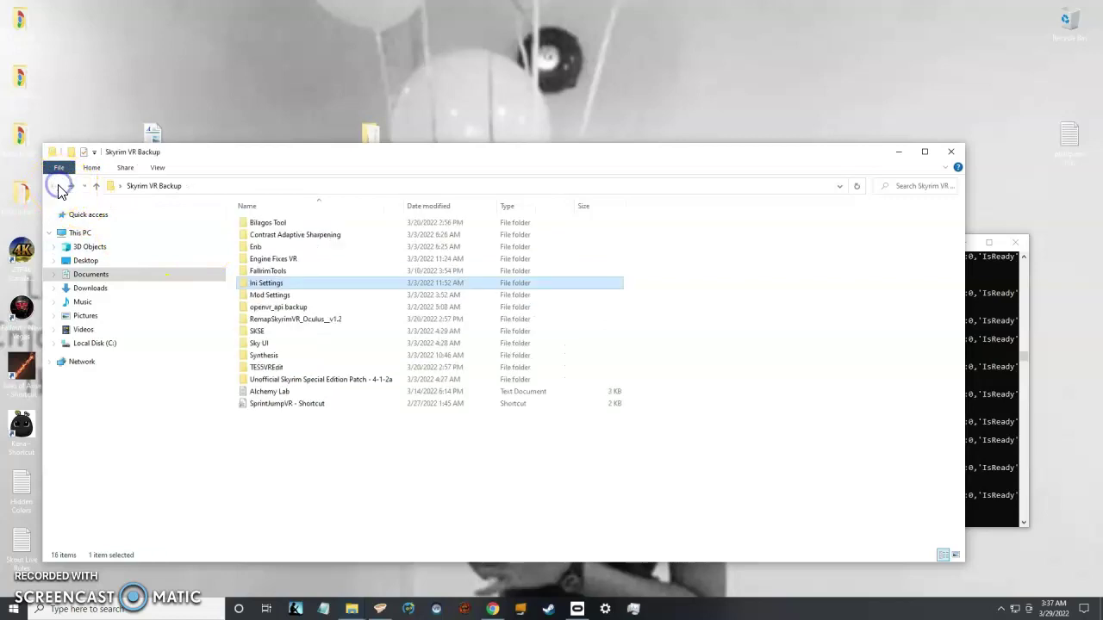
double_click(295, 296)
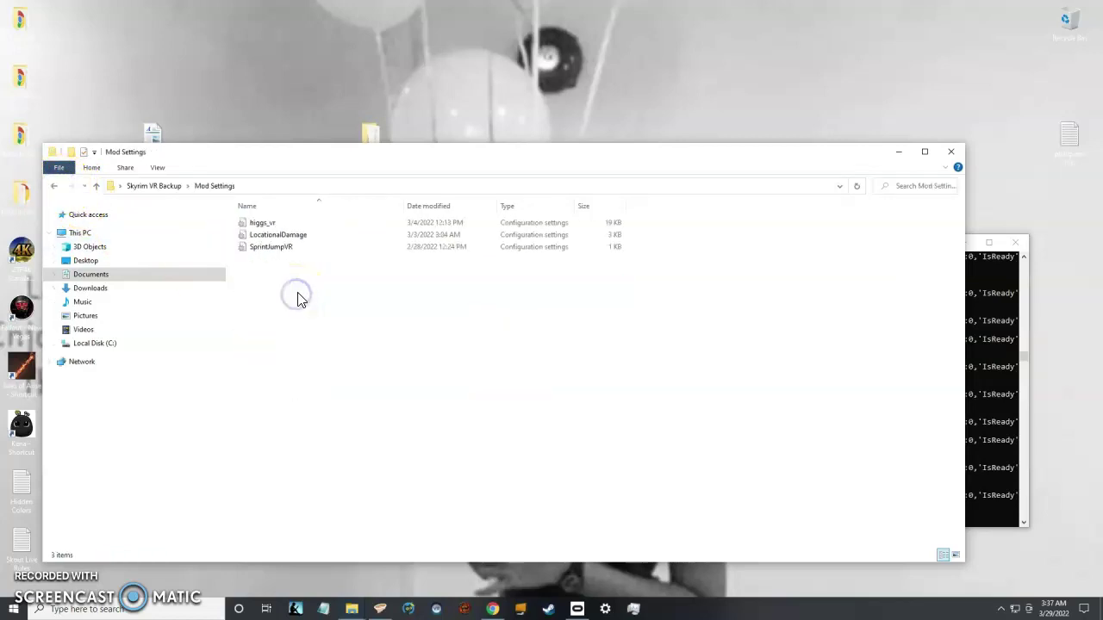
click(288, 235)
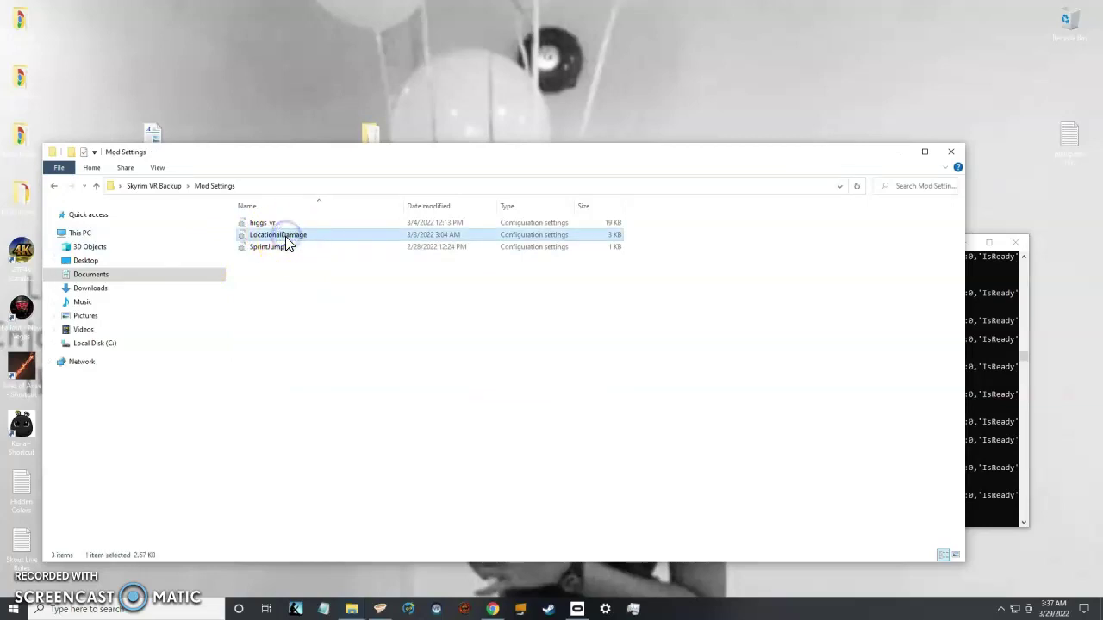
ctrl+click(274, 225)
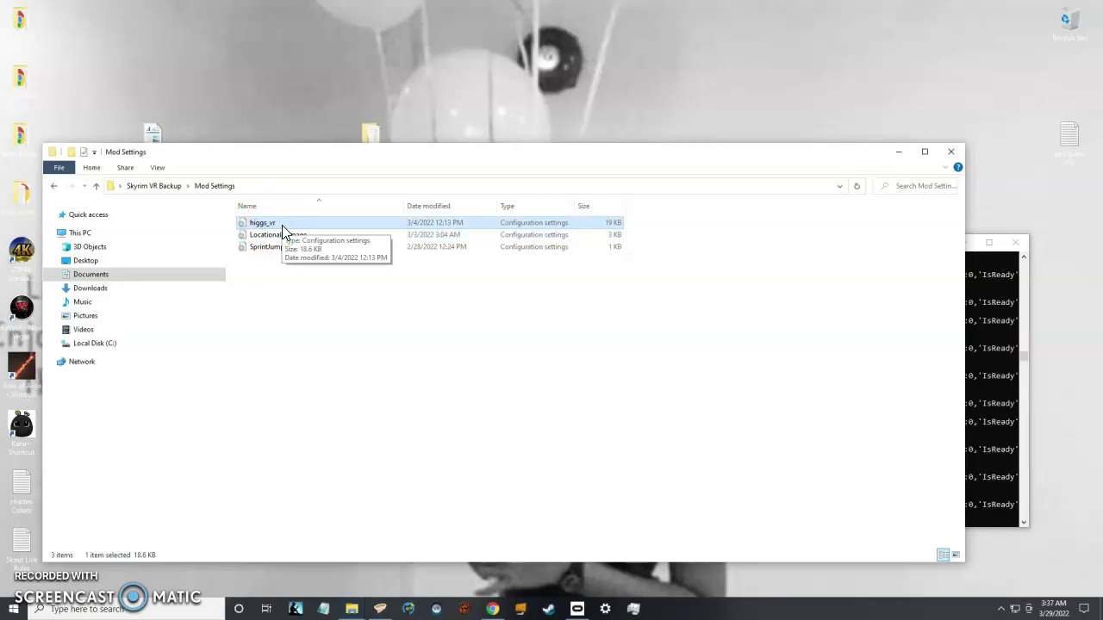
Step: Open the higgs_vr configuration file and read through its hand collision, shoulder and grab timing settings
double_click(282, 224)
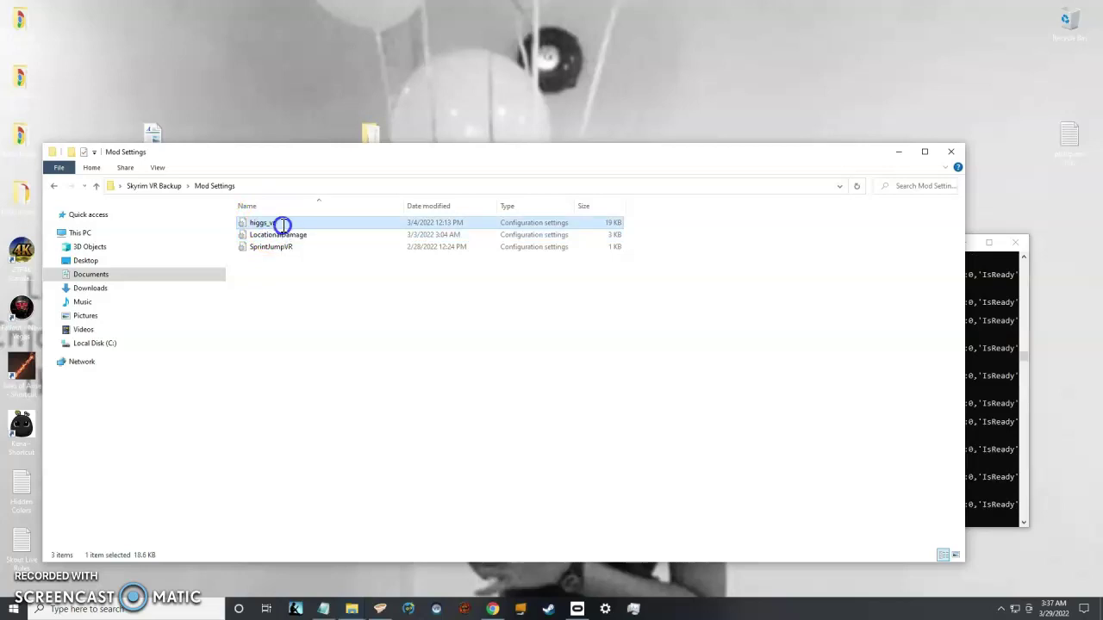
scroll(139, 352, down, 1)
scroll(139, 353, down, 14)
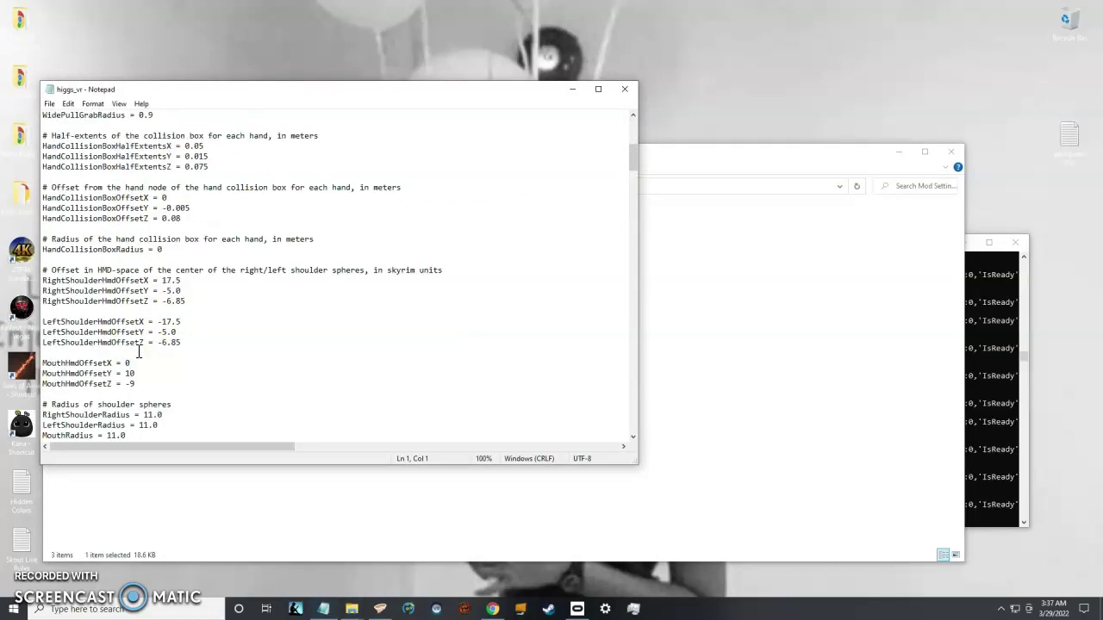
scroll(84, 336, down, 8)
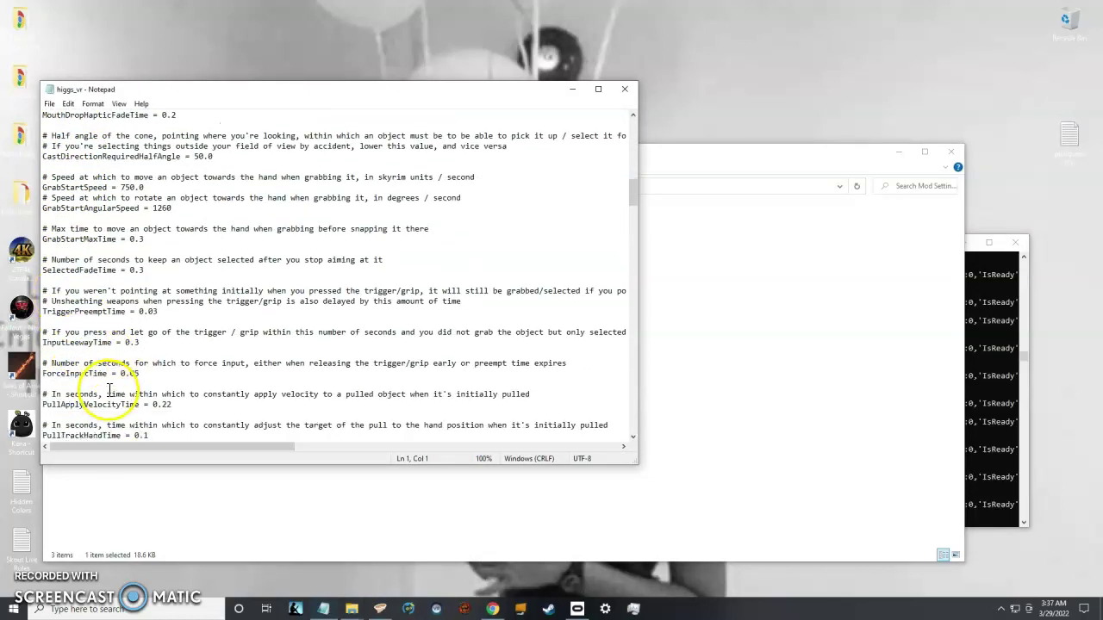
scroll(82, 376, down, 1)
scroll(145, 379, down, 4)
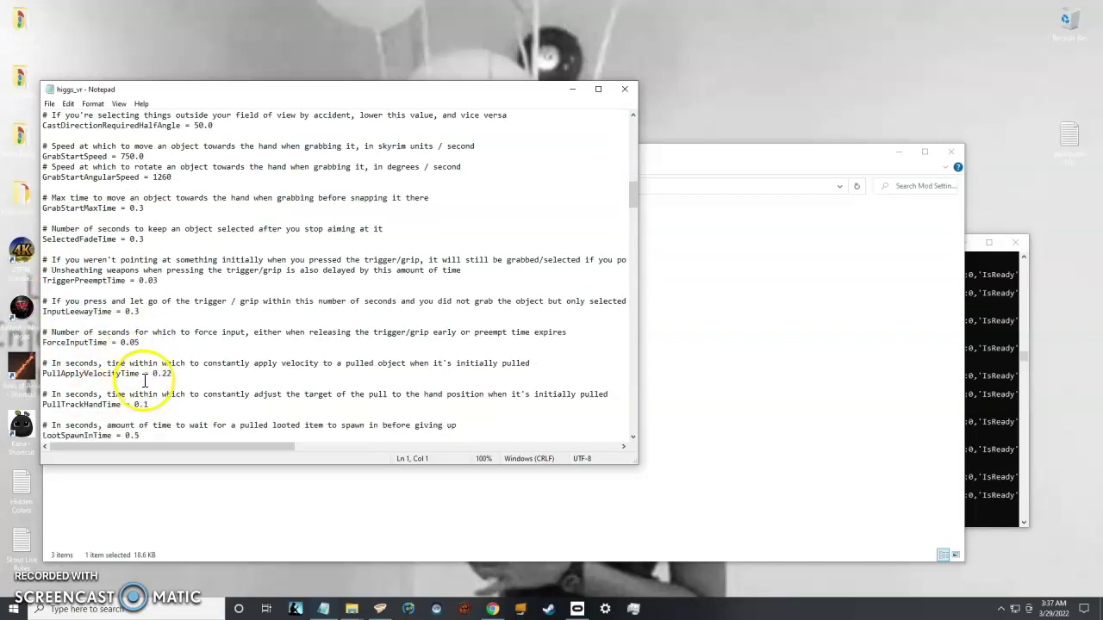
Step: Search the higgs_vr file for "force", close the file and return to the Skyrim VR Backup folder
key(ctrl+f)
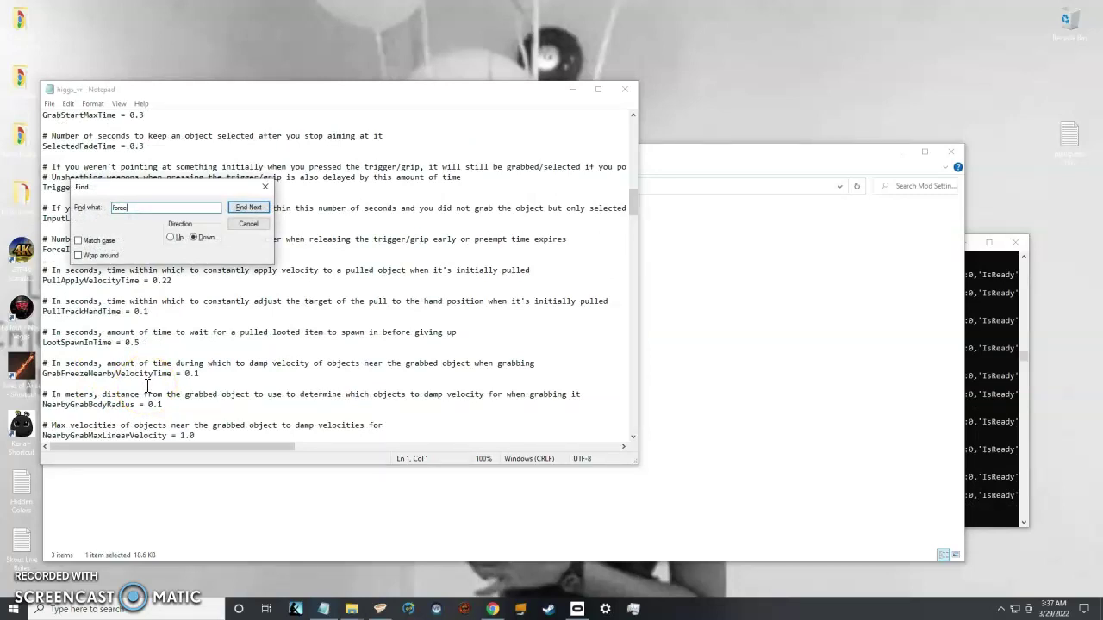
key(Return)
key(Return)
key(Return)
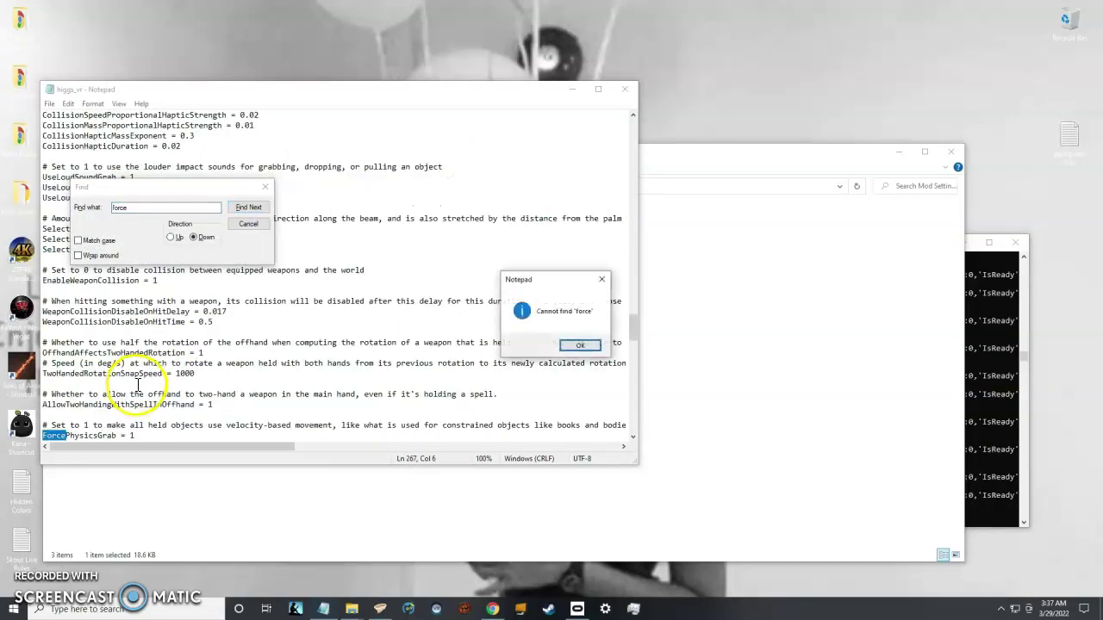
click(148, 416)
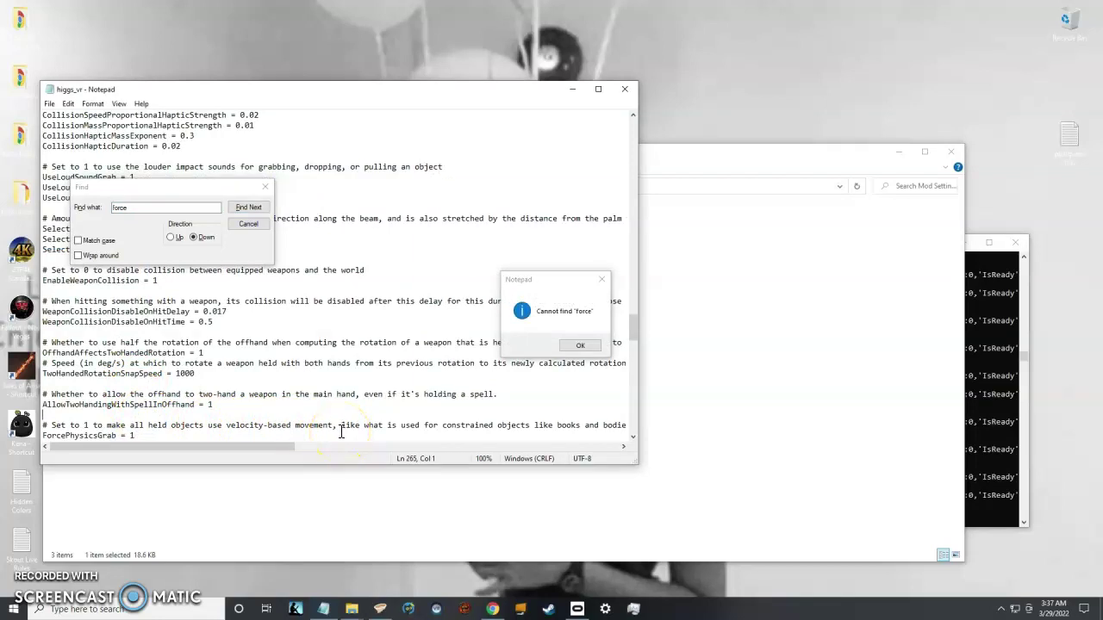
click(602, 280)
click(266, 187)
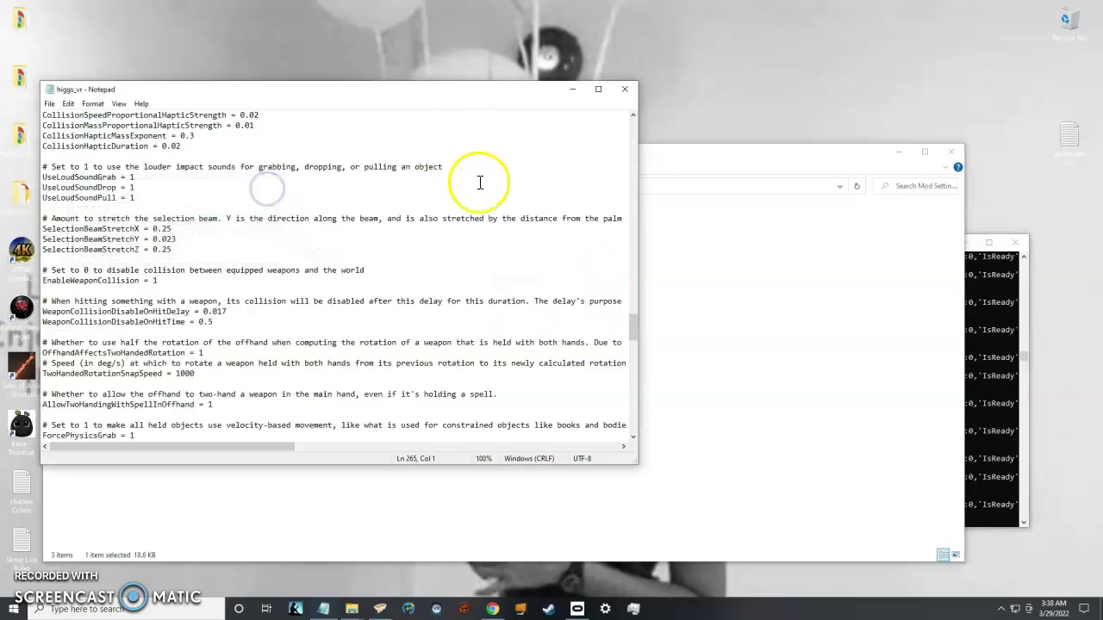
click(625, 89)
click(54, 185)
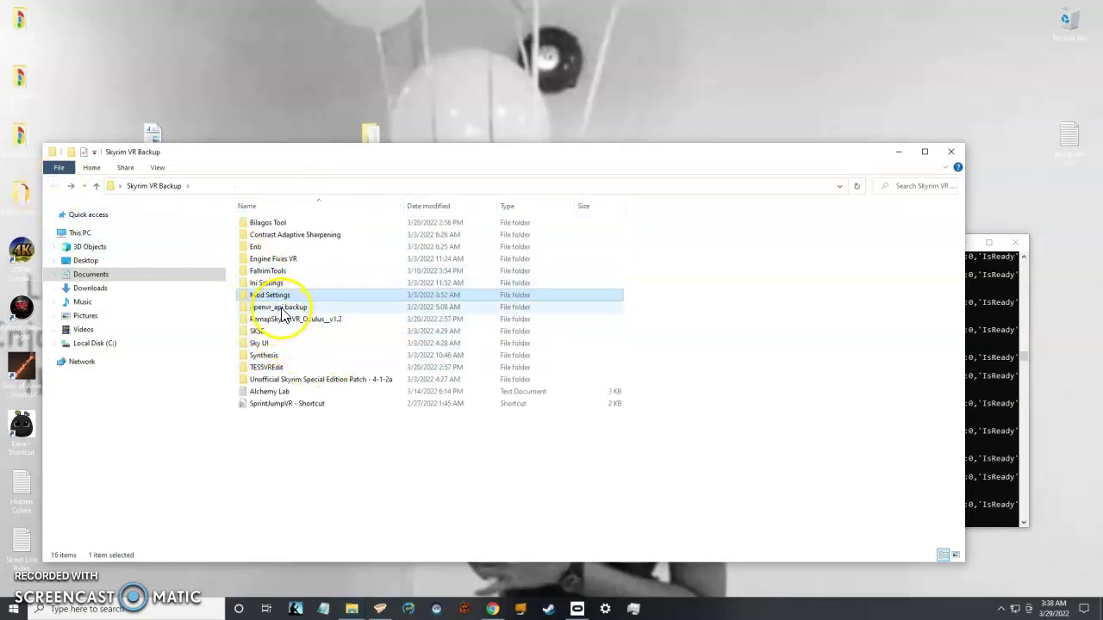
Step: Point out the openvr_api backup, SKSE and Sky UI folders, and inspect the contents of the TES5VREdit folder
click(281, 309)
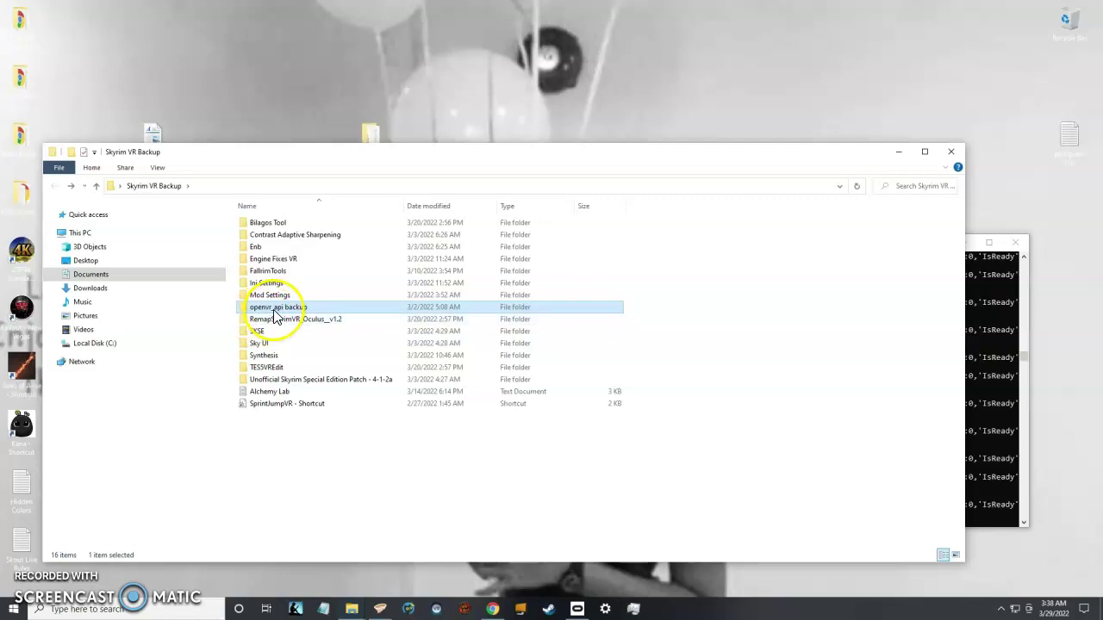
click(256, 332)
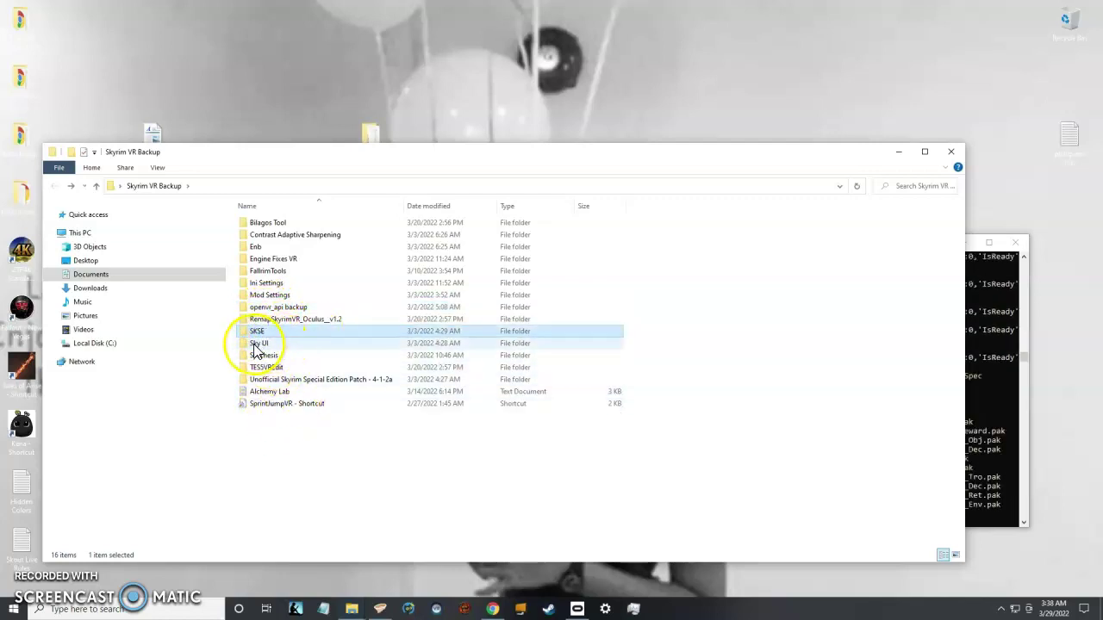
click(258, 344)
double_click(262, 367)
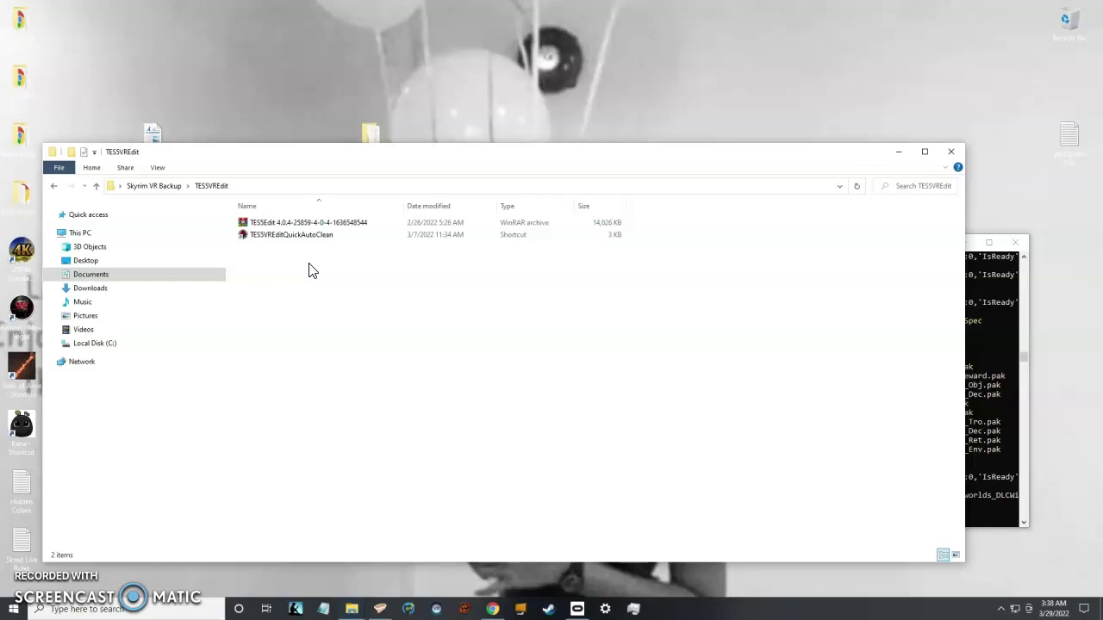
click(54, 185)
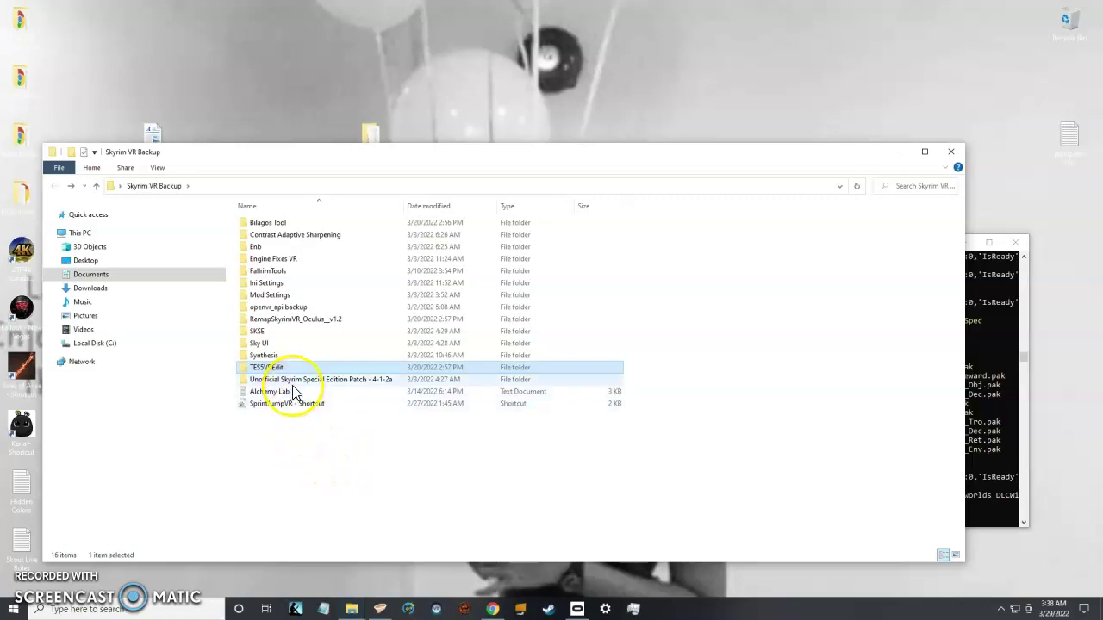
Step: Point out the Unofficial Skyrim Special Edition Patch, Sky UI and SKSE backups, and close the Skyrim VR Backup folder
click(296, 380)
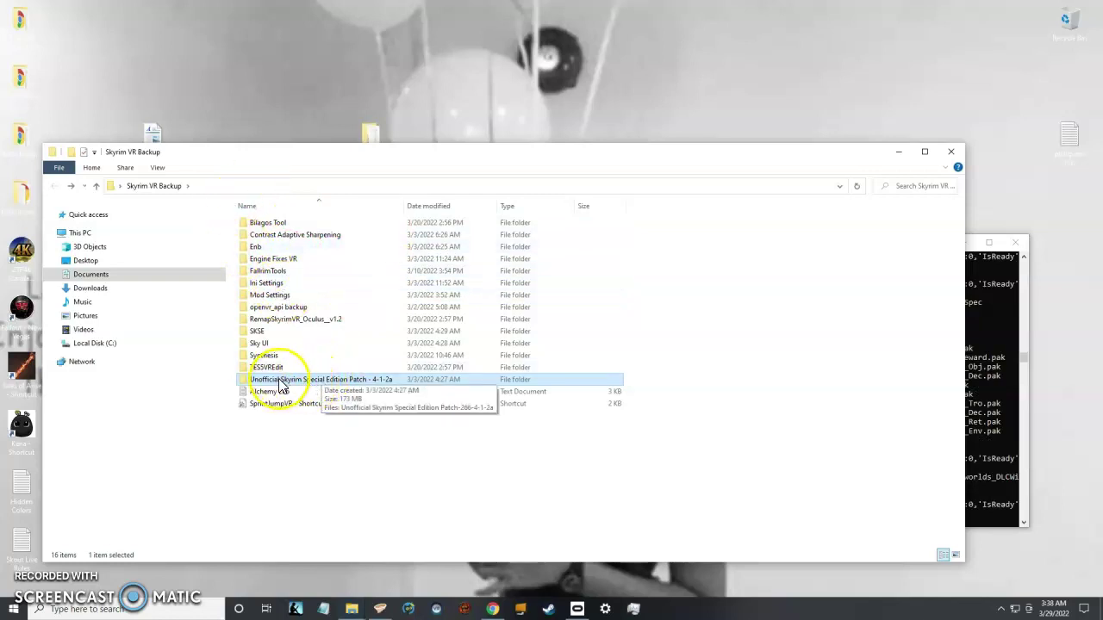
click(263, 343)
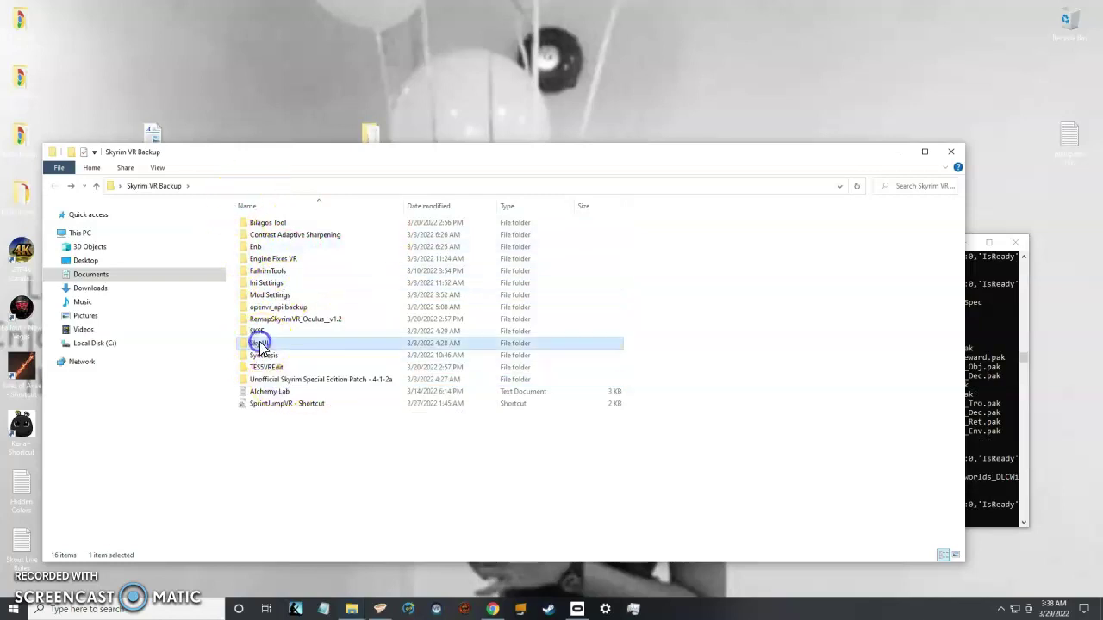
click(258, 332)
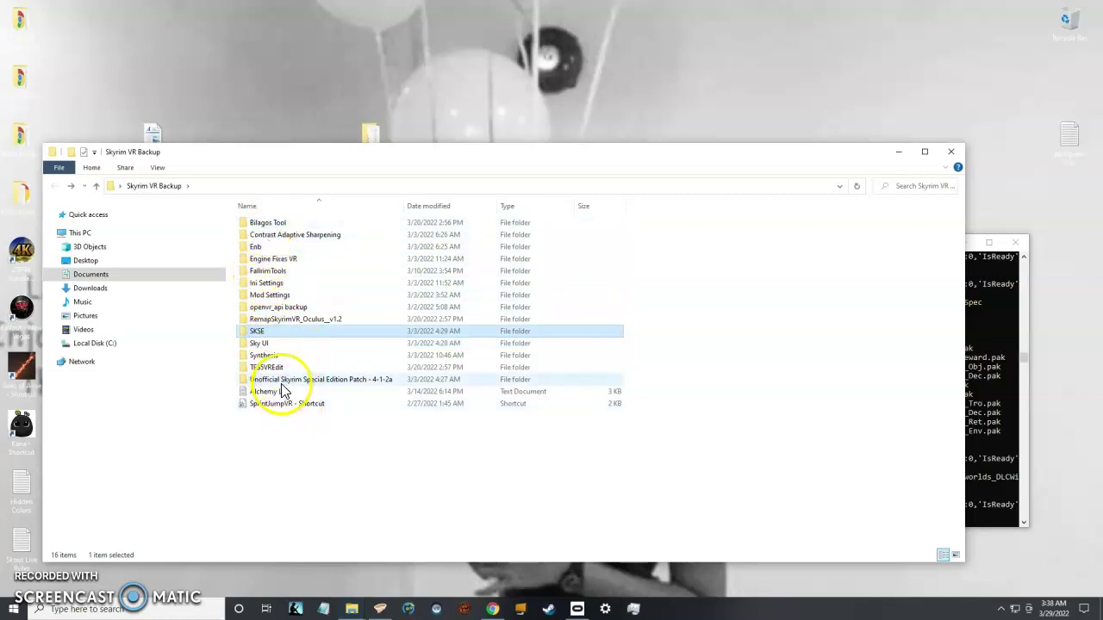
drag(430, 455, 253, 221)
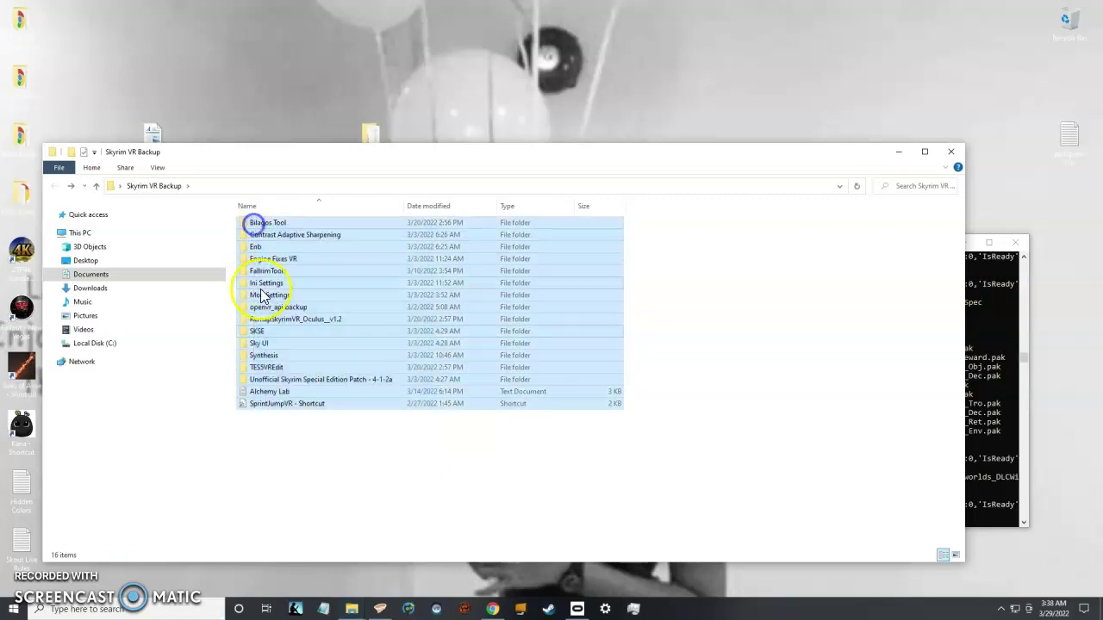
click(328, 459)
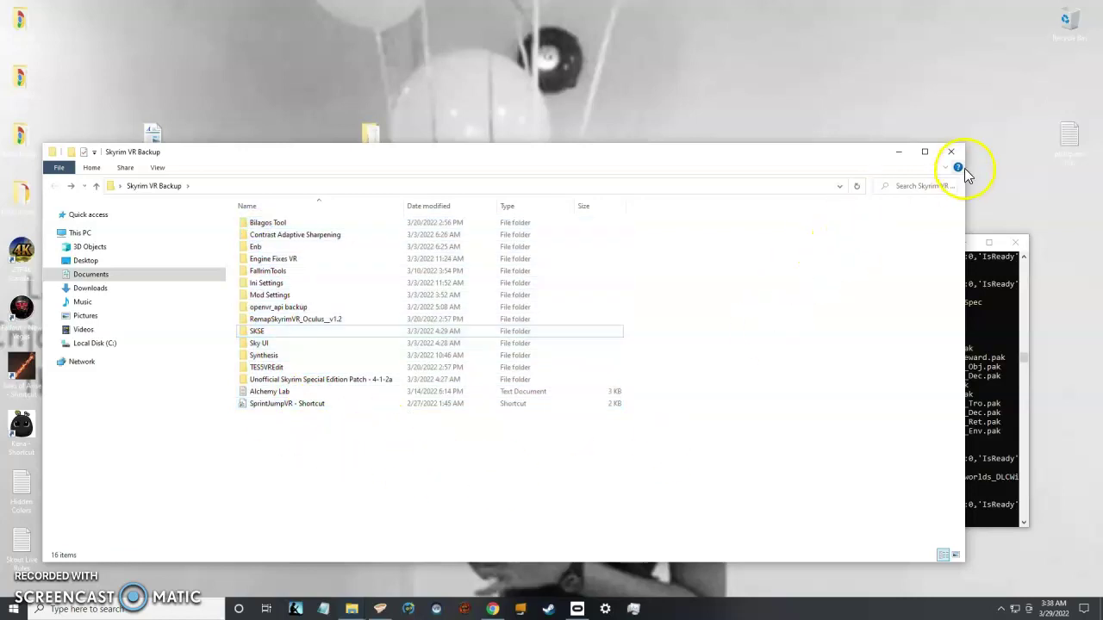
click(951, 155)
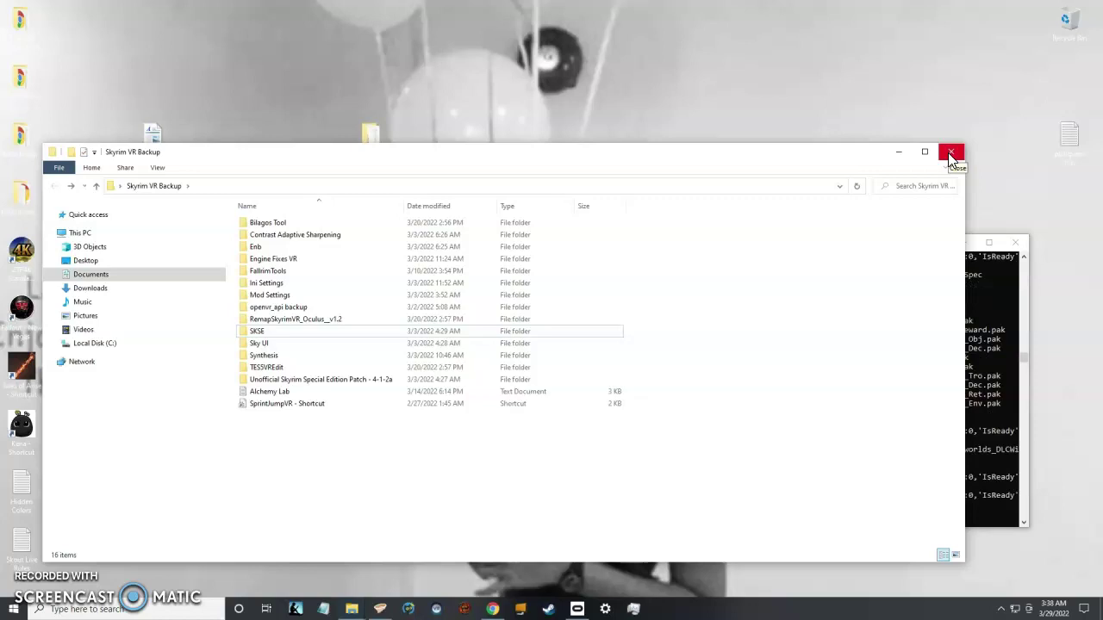
click(952, 156)
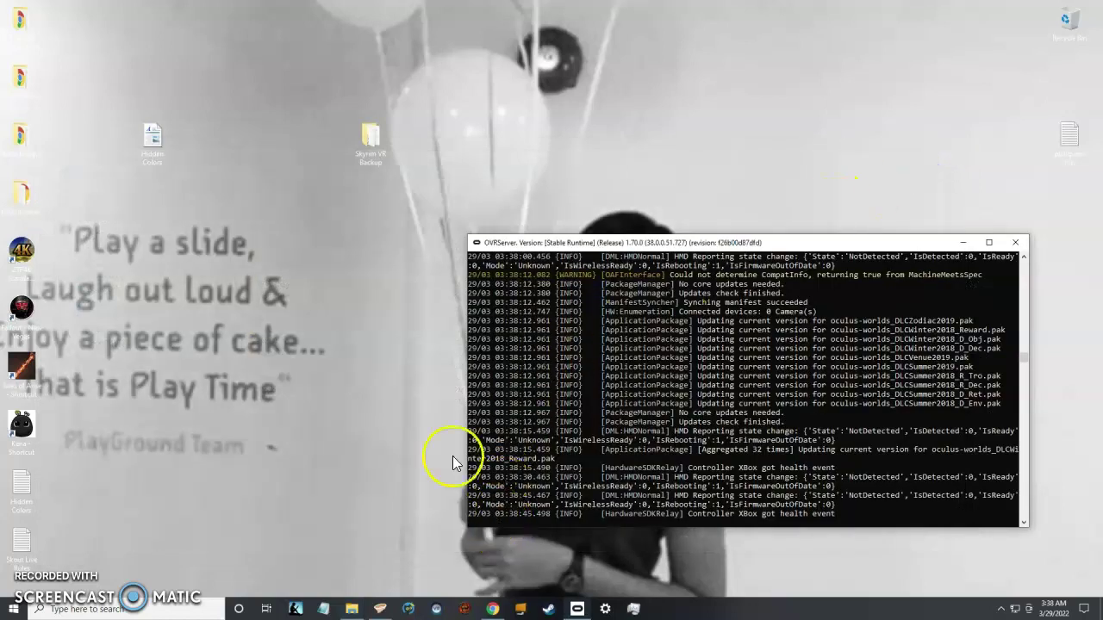
Step: Switch to Vortex, maximize its window and look through the list of installed Skyrim VR mods
click(380, 608)
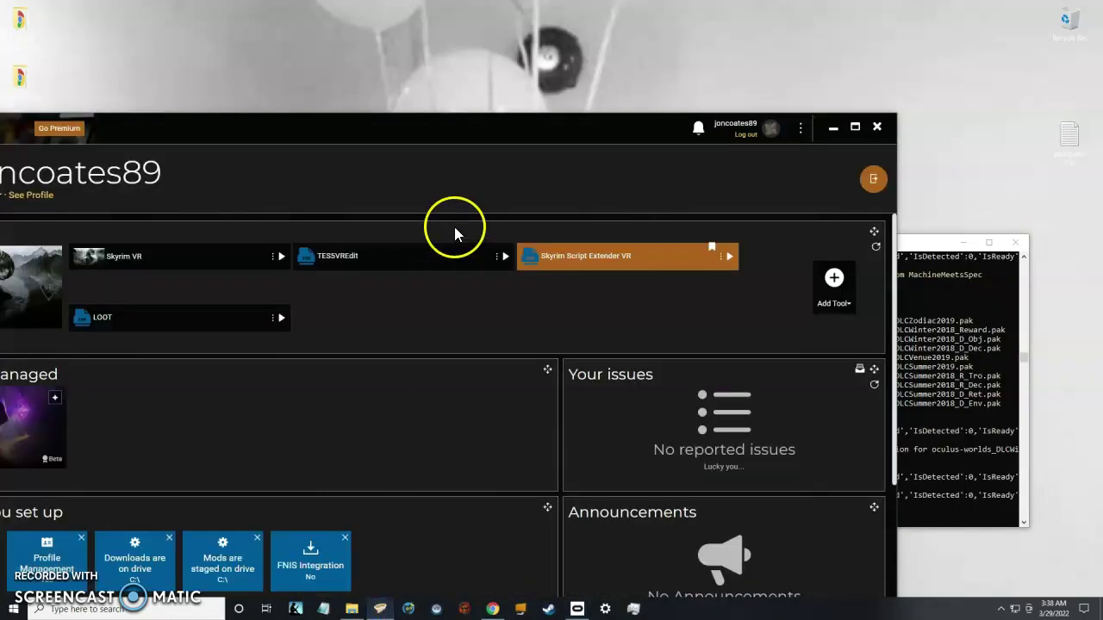
double_click(462, 143)
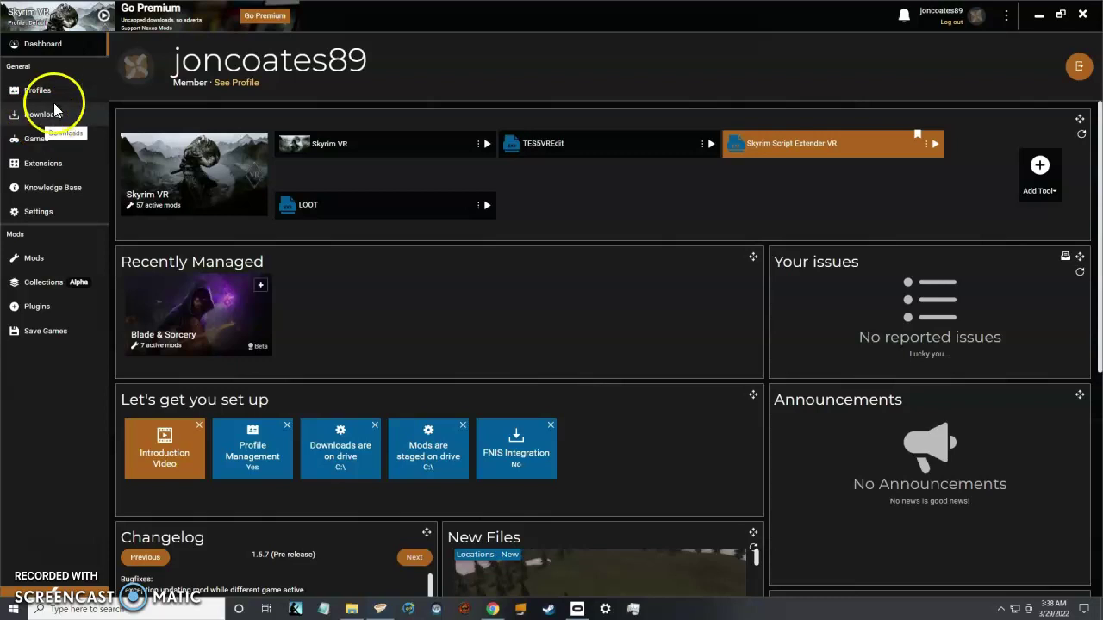
click(55, 262)
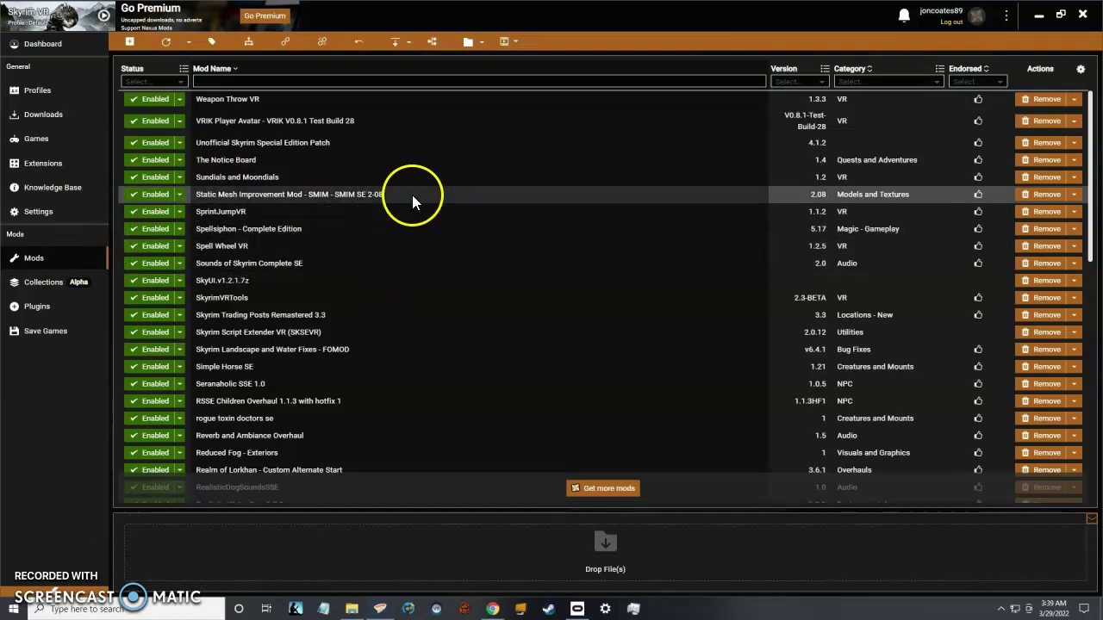
scroll(412, 201, down, 3)
scroll(413, 202, up, 3)
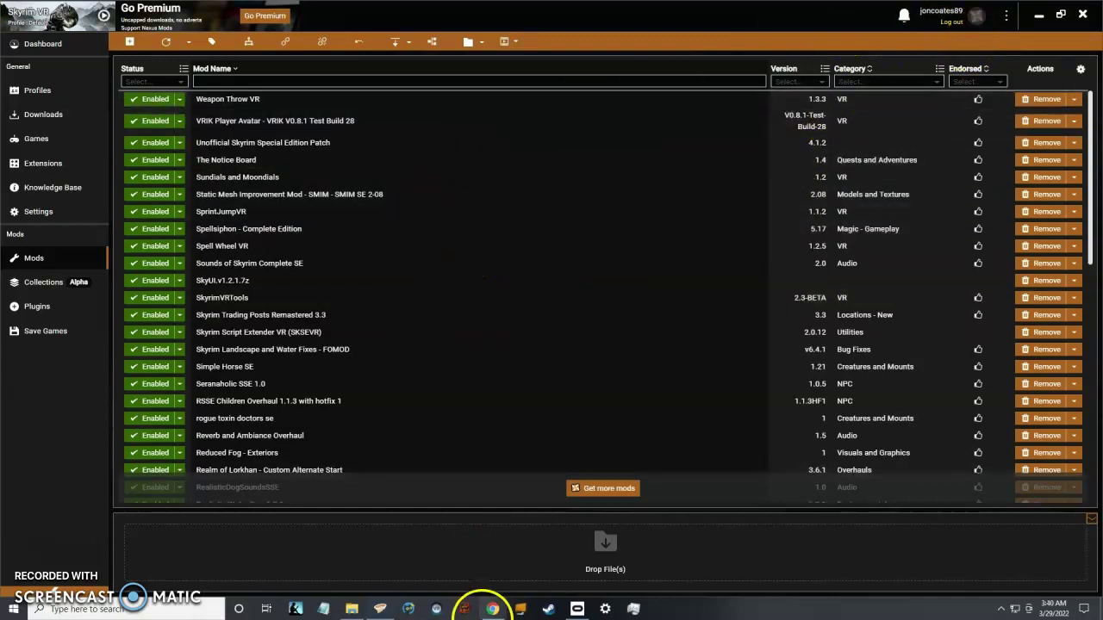
Step: Switch to Chrome and open the Skyrim Trading Posts Remastered page from the Skyrim VR Mods bookmarks
click(489, 608)
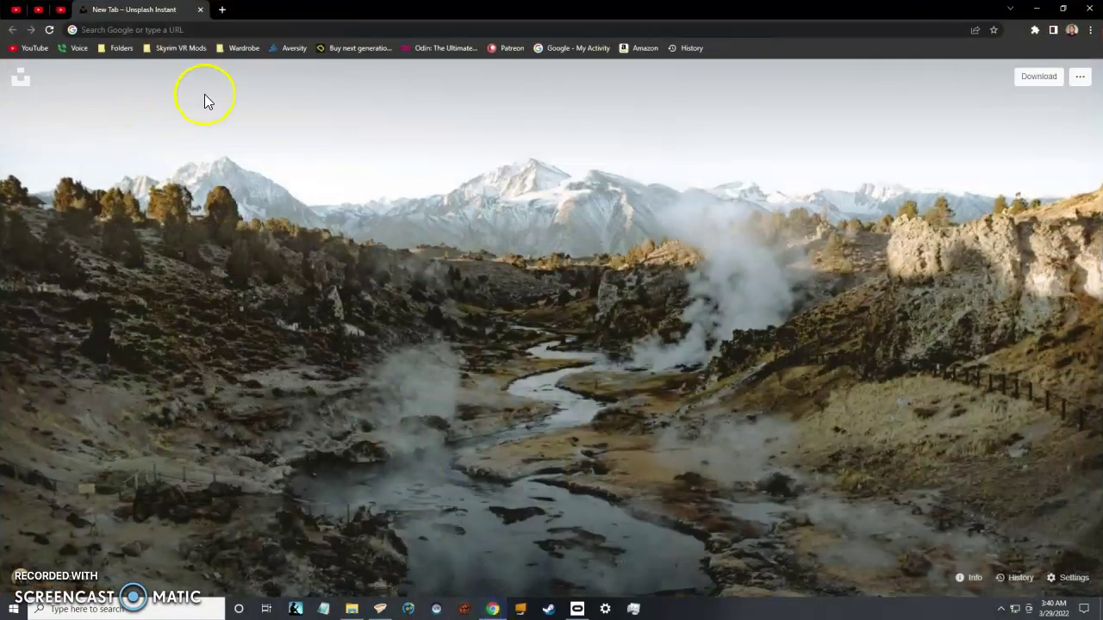
click(179, 50)
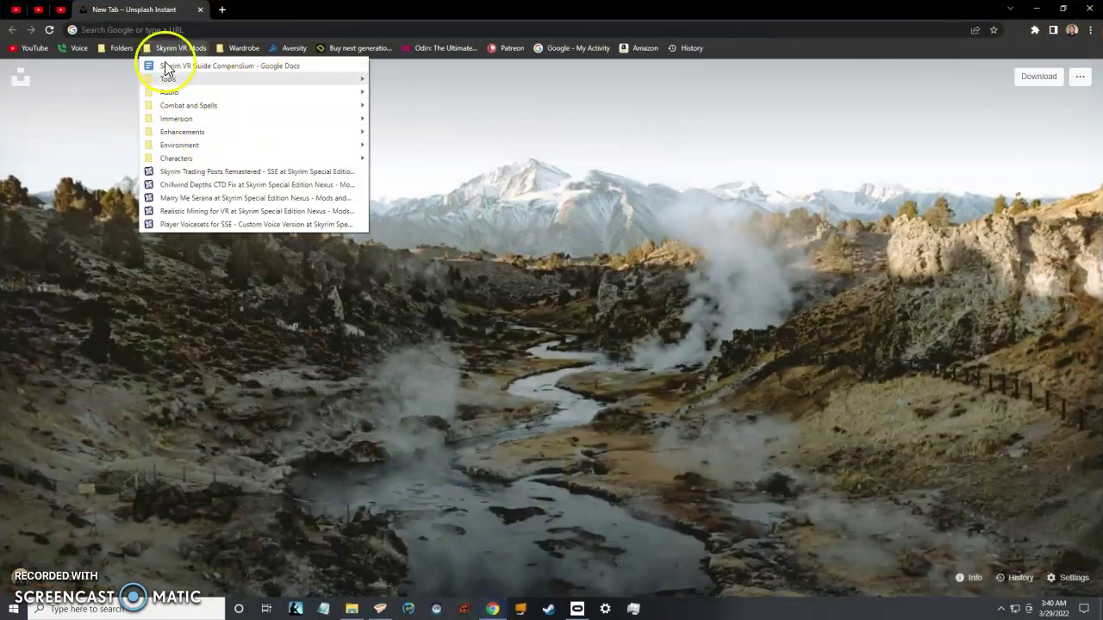
click(522, 195)
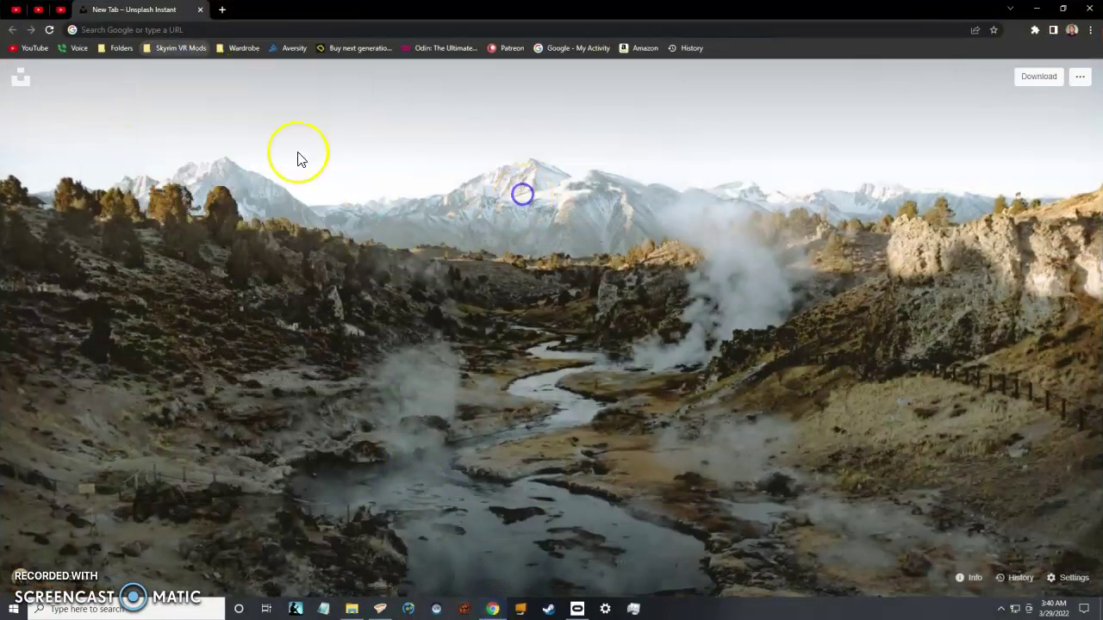
click(192, 50)
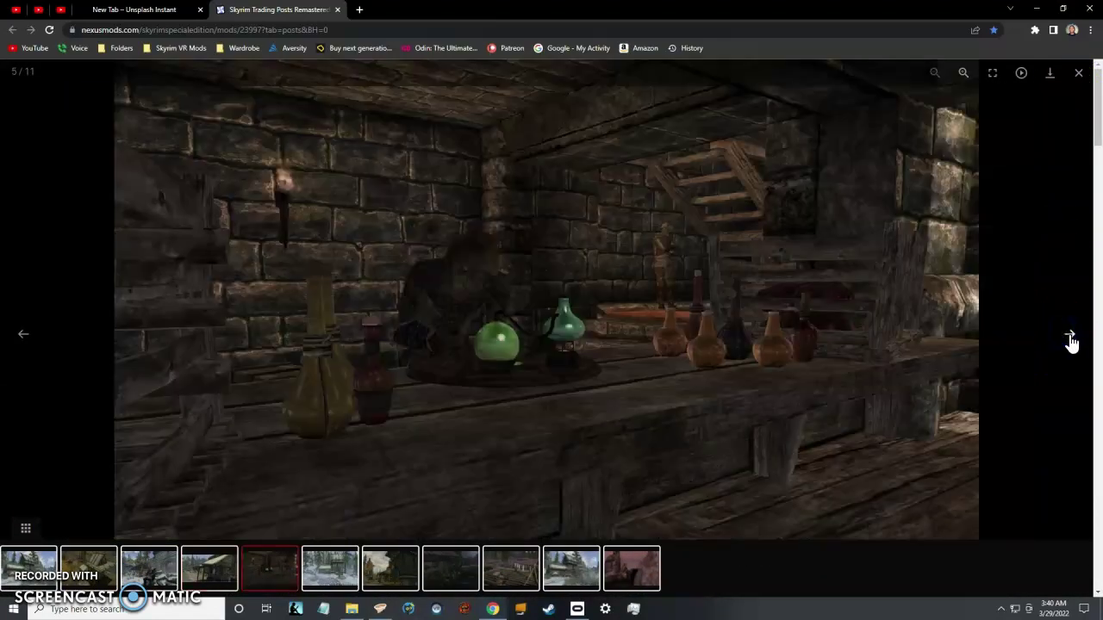
Step: Look through more of the Skyrim Trading Posts Remastered images and close the gallery
click(1070, 338)
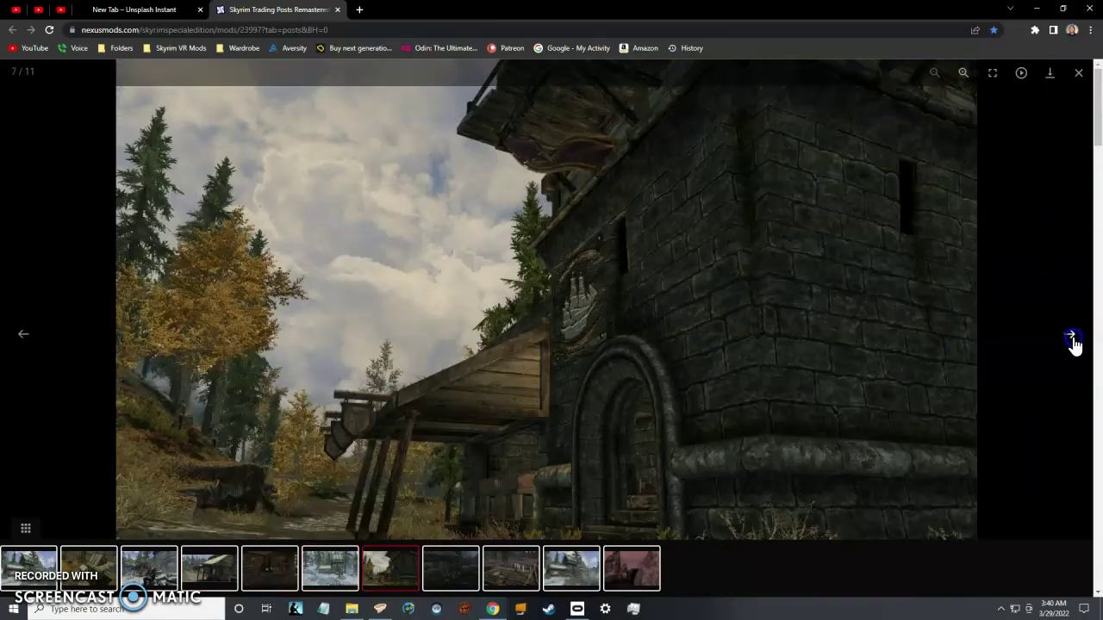
click(1074, 341)
click(1077, 73)
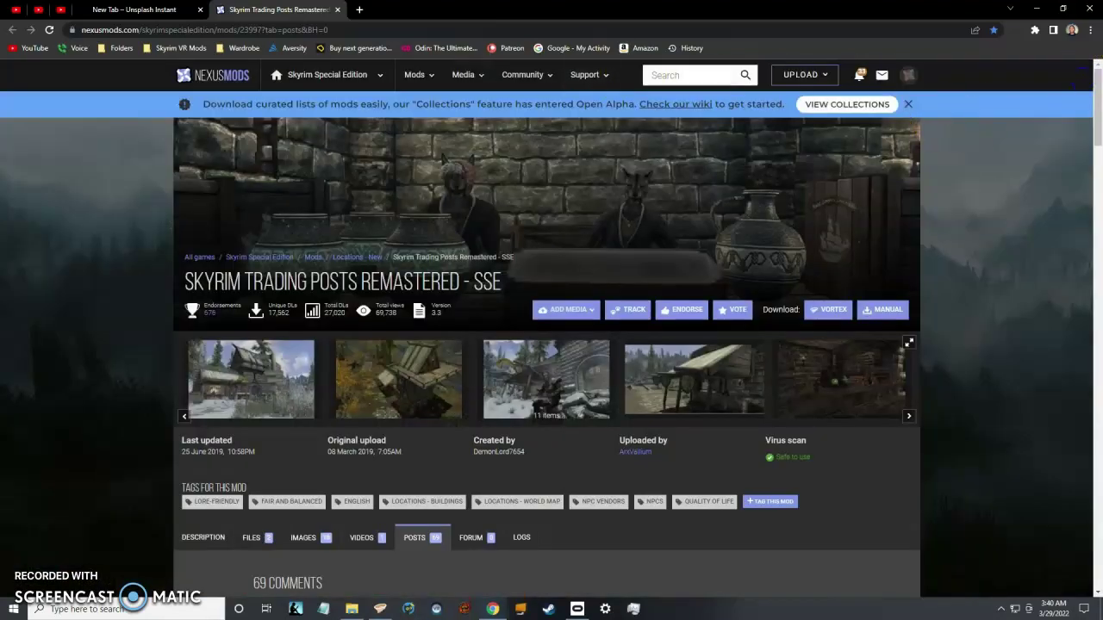
Step: Open the bookmarked Skyrim VR Guide Compendium document in a new tab
click(182, 49)
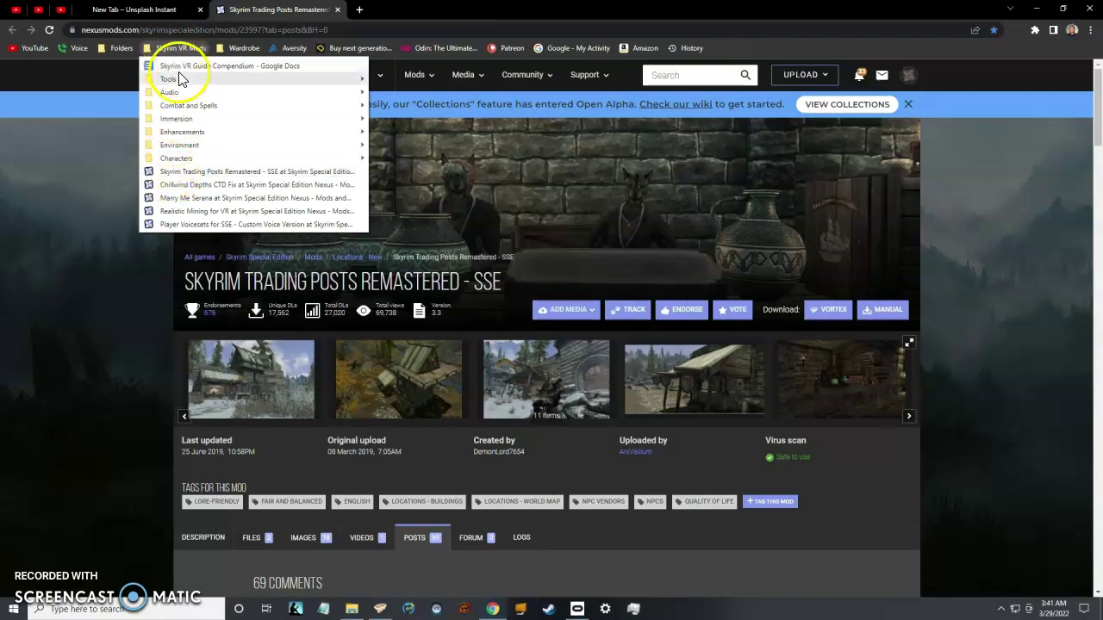
right_click(243, 68)
click(284, 75)
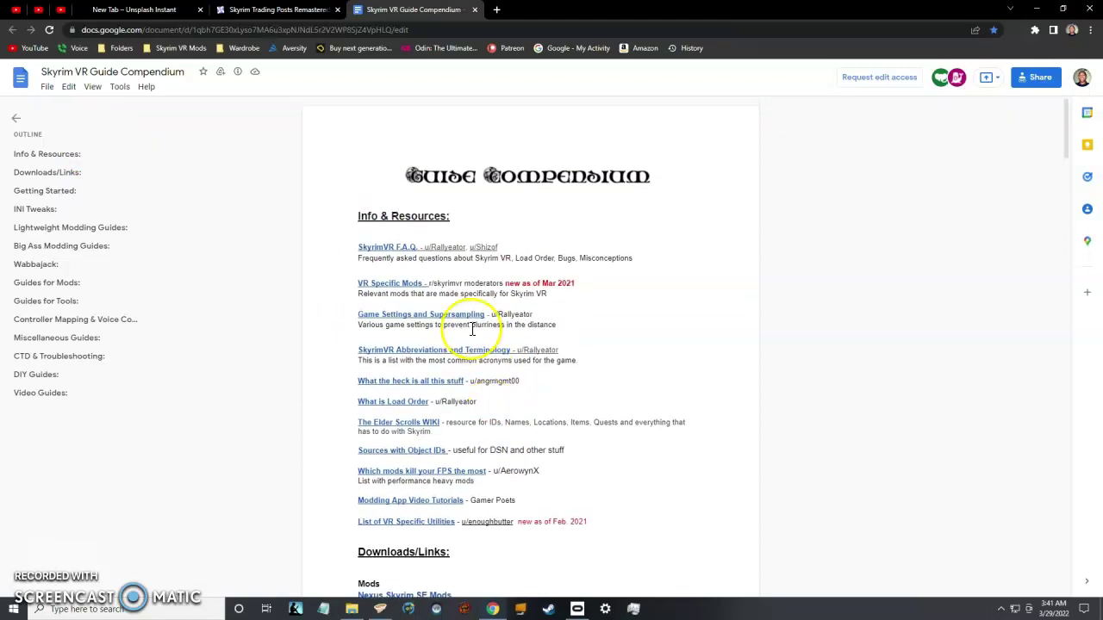
Step: Review the compendium's Downloads/Links and Getting Started sections, previewing the AerowynX, Skyrim VR Modding and Beginners guide links
click(43, 172)
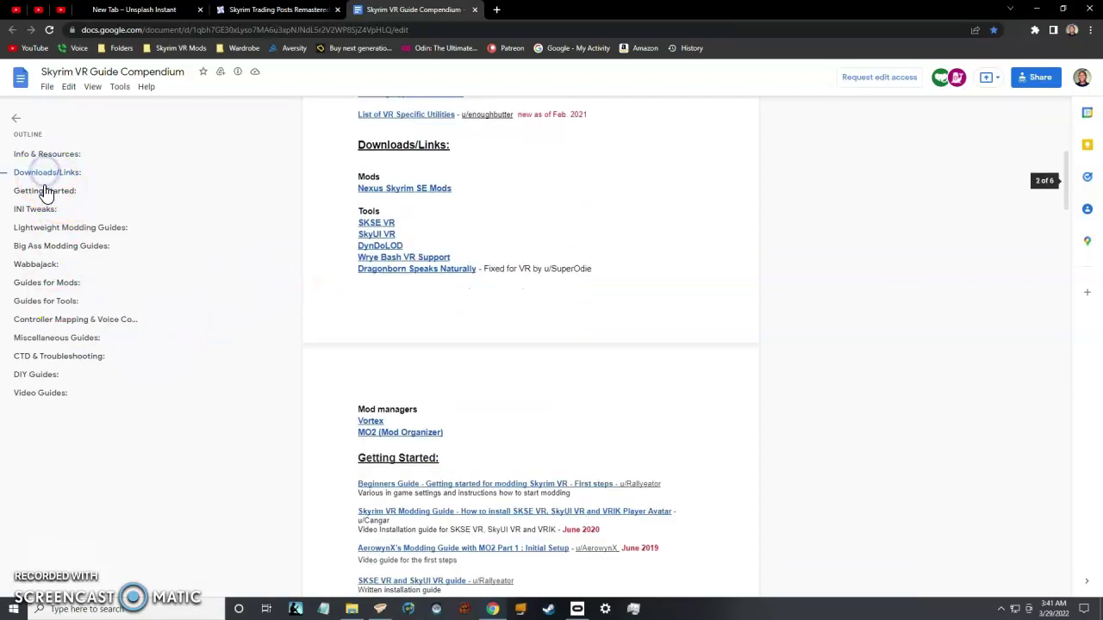
click(44, 192)
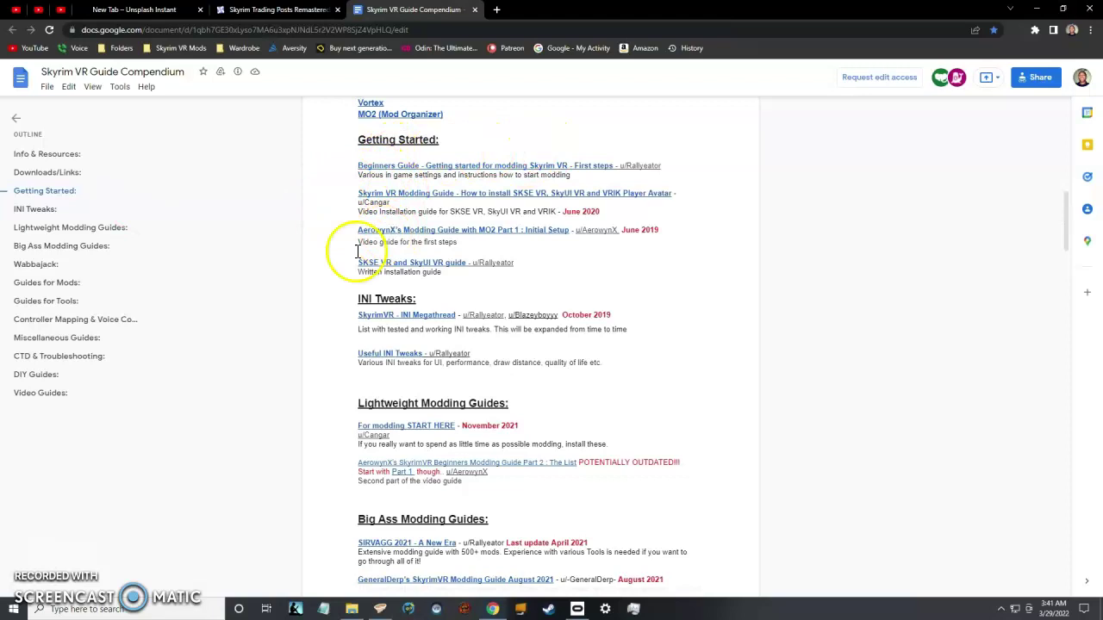
click(387, 233)
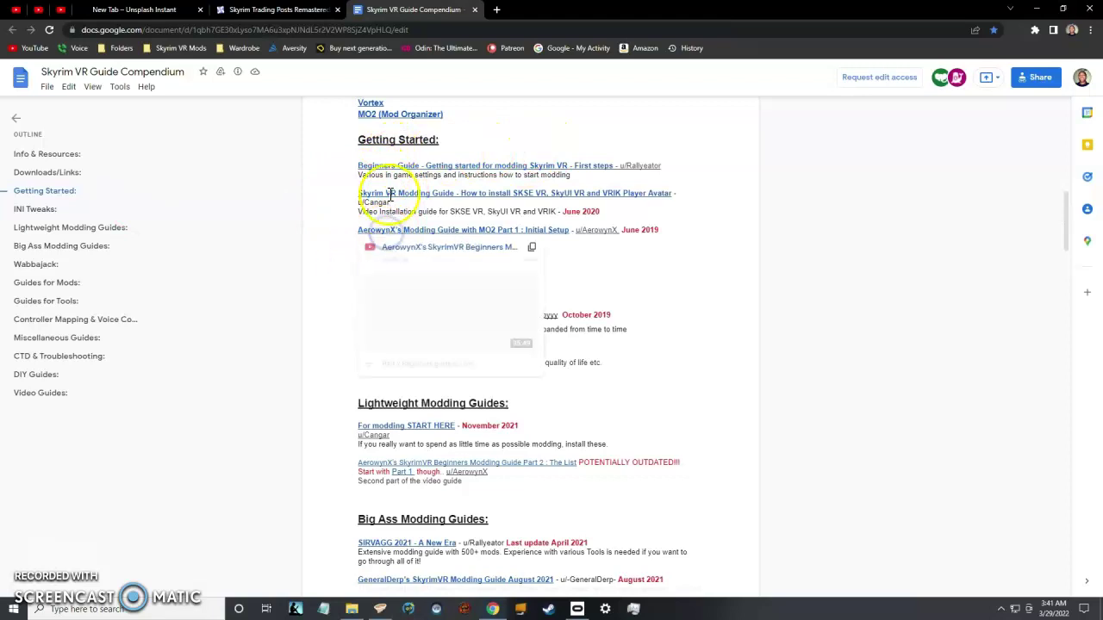
click(368, 193)
click(385, 165)
Step: Browse the compendium's INI Tweaks, Lightweight Modding Guides, Big Ass Modding Guides, Wabbajack and Guides for Mods sections
click(39, 209)
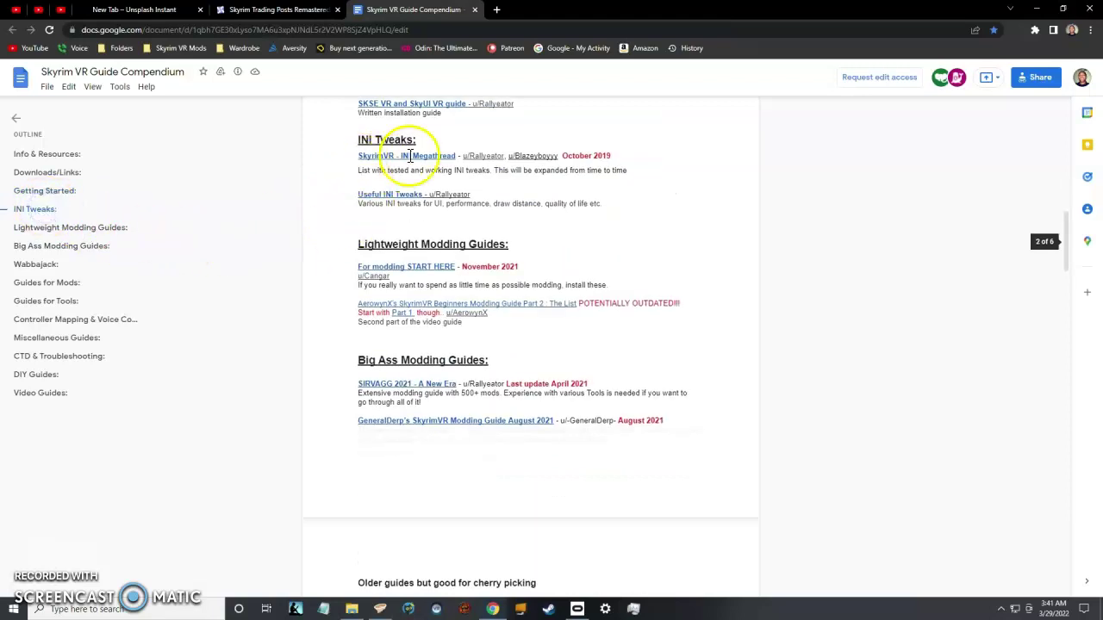
click(75, 230)
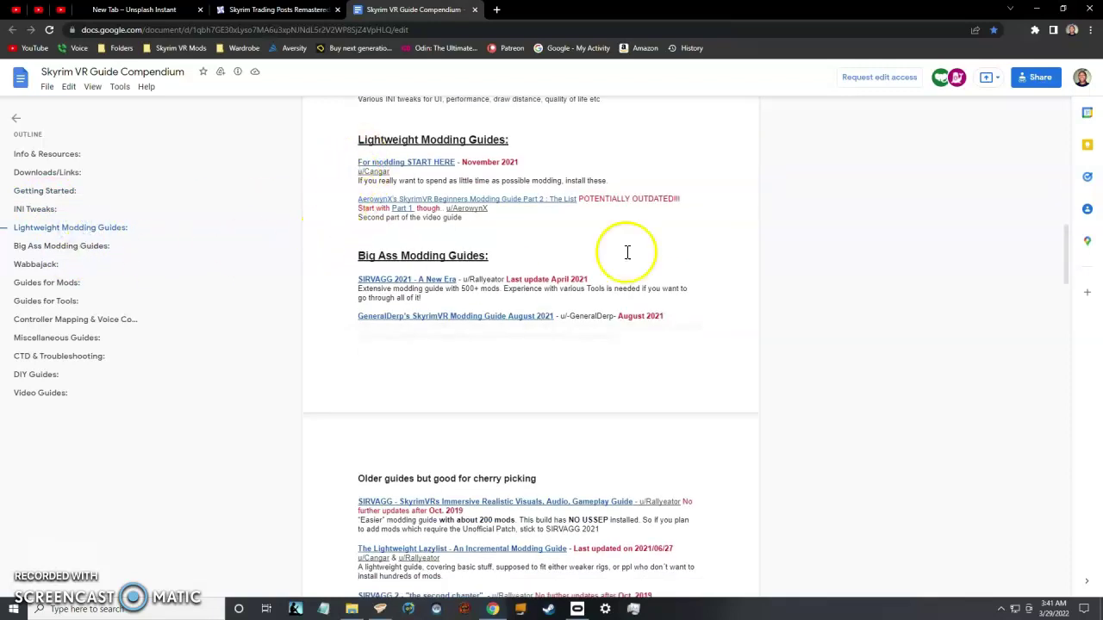
click(99, 246)
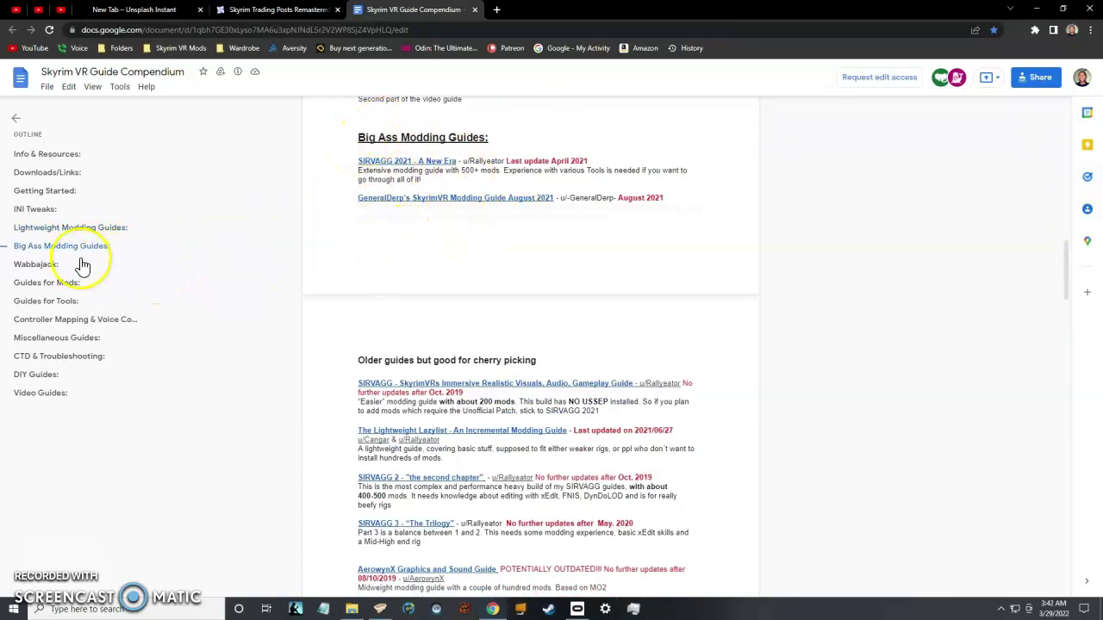
click(35, 267)
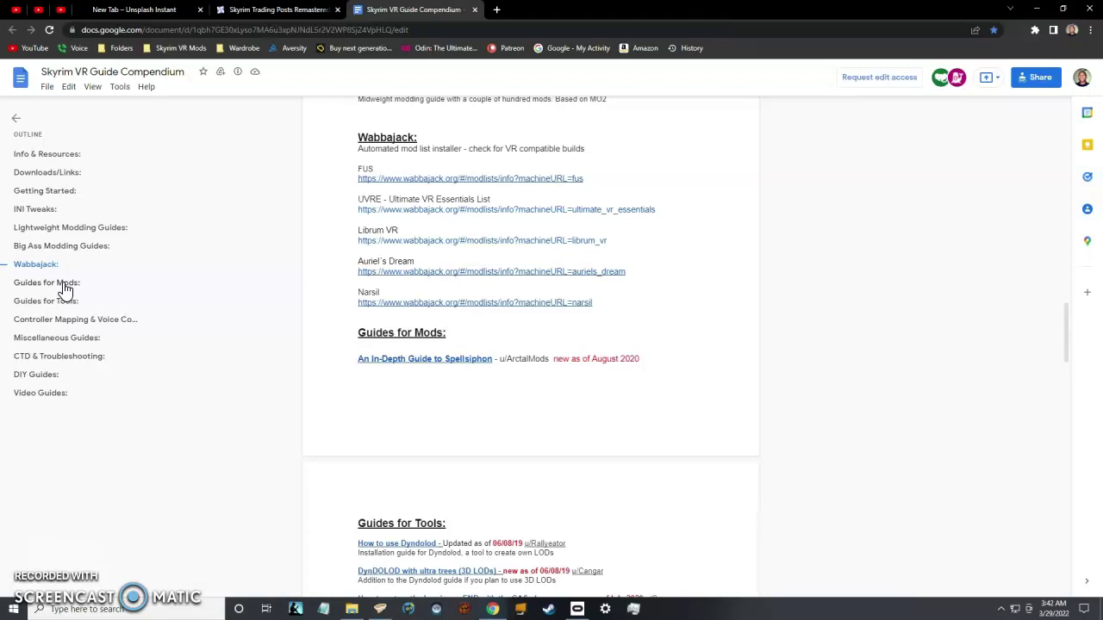
click(65, 289)
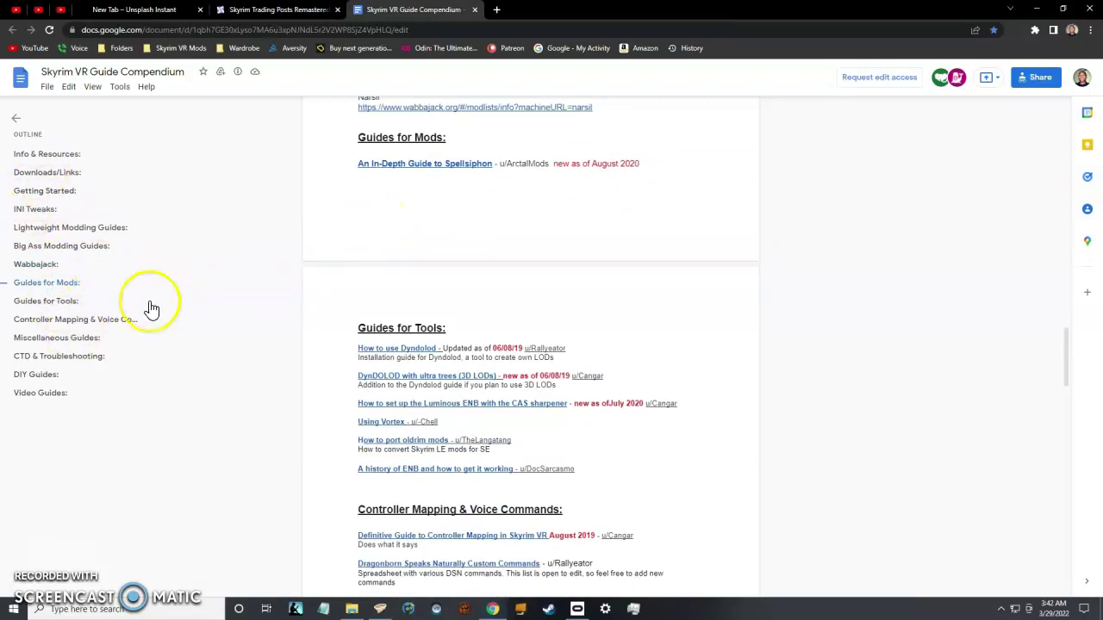
Step: Go to the CTD & Troubleshooting section, highlight its heading and review its guides, including the broken quest link
click(49, 360)
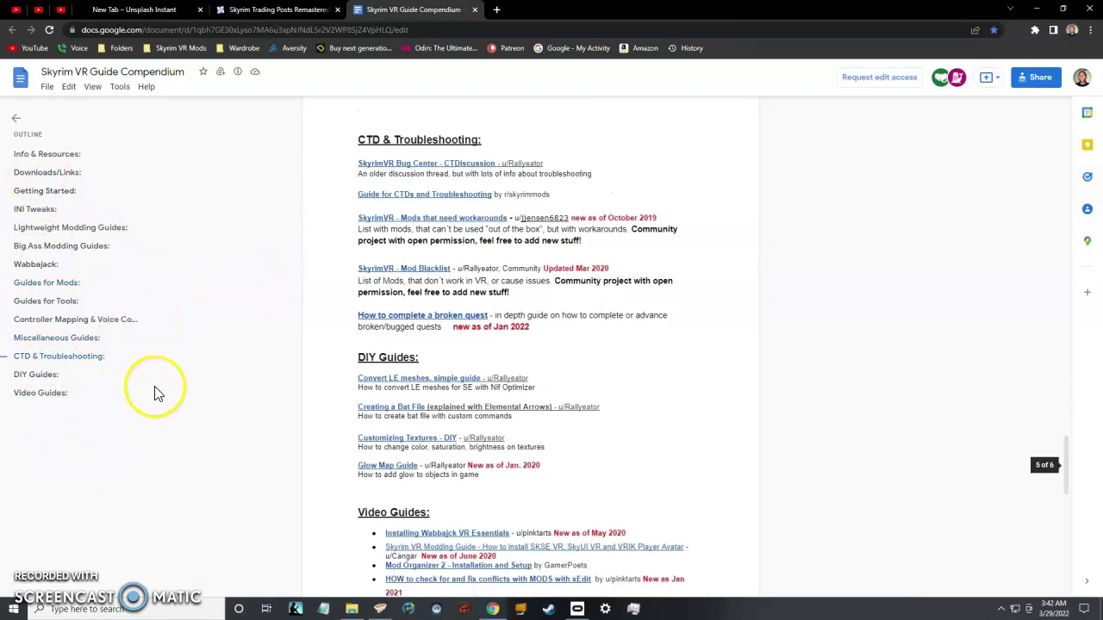
drag(352, 141, 563, 133)
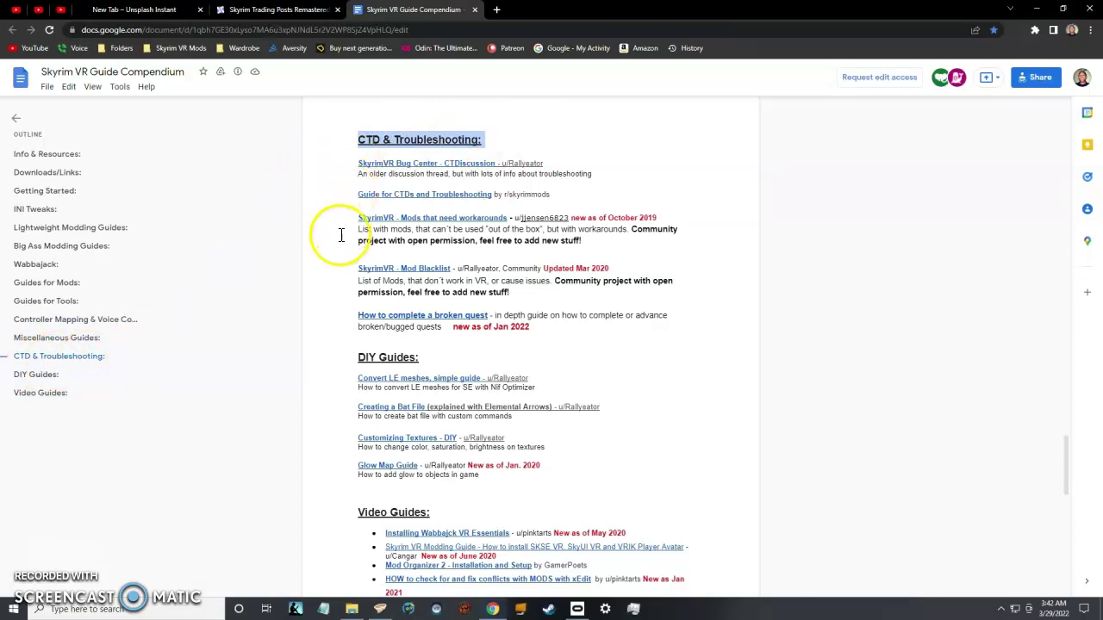
scroll(340, 238, down, 2)
scroll(337, 198, up, 3)
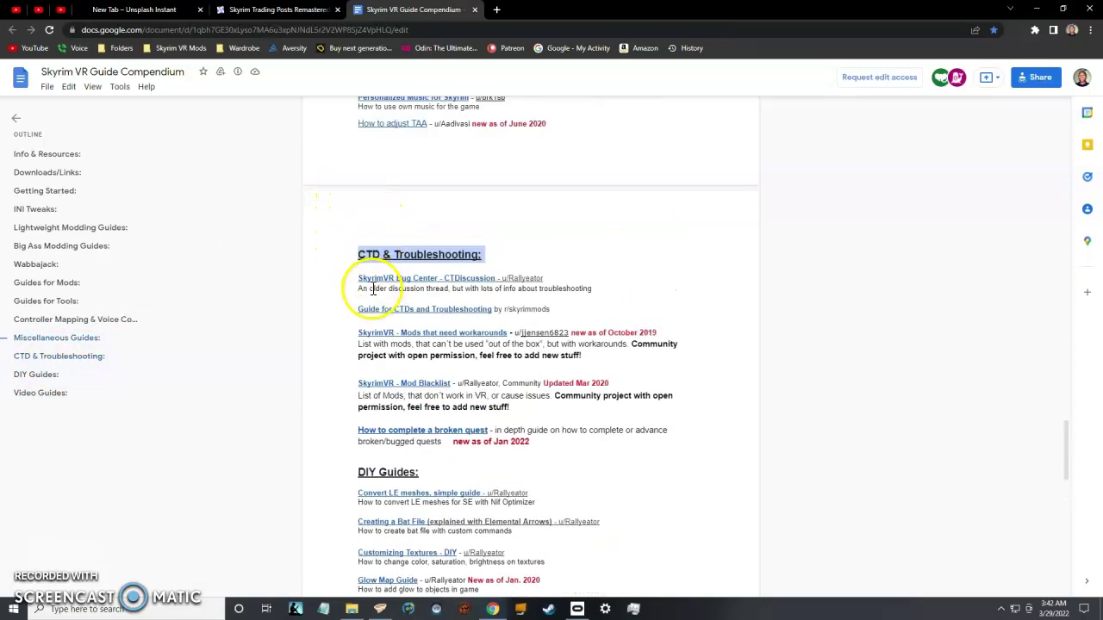
scroll(372, 289, down, 3)
click(310, 314)
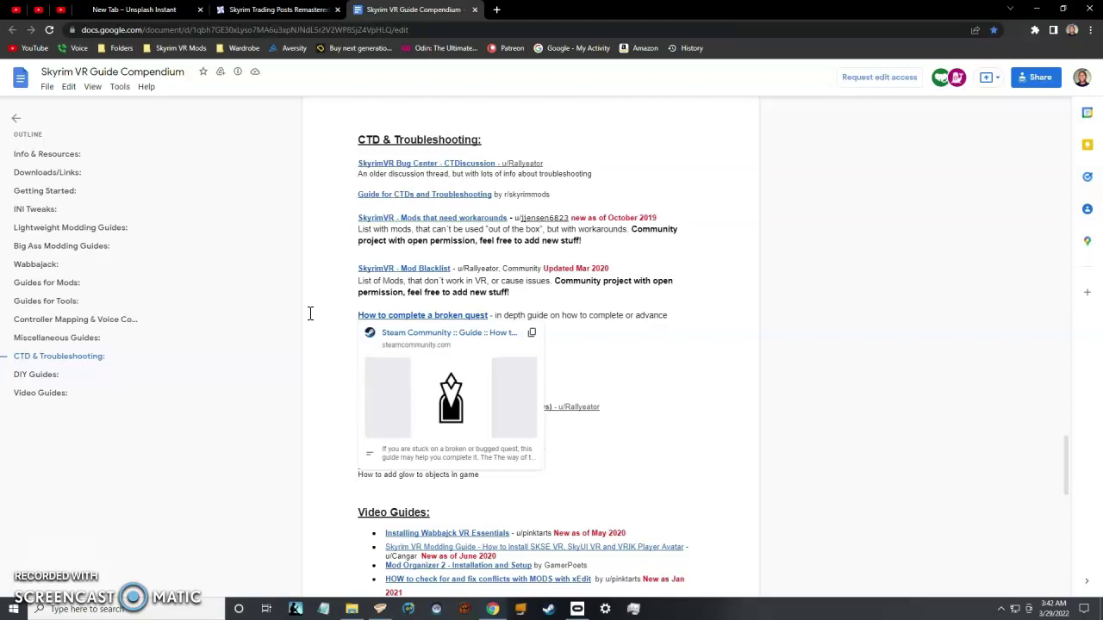
click(276, 423)
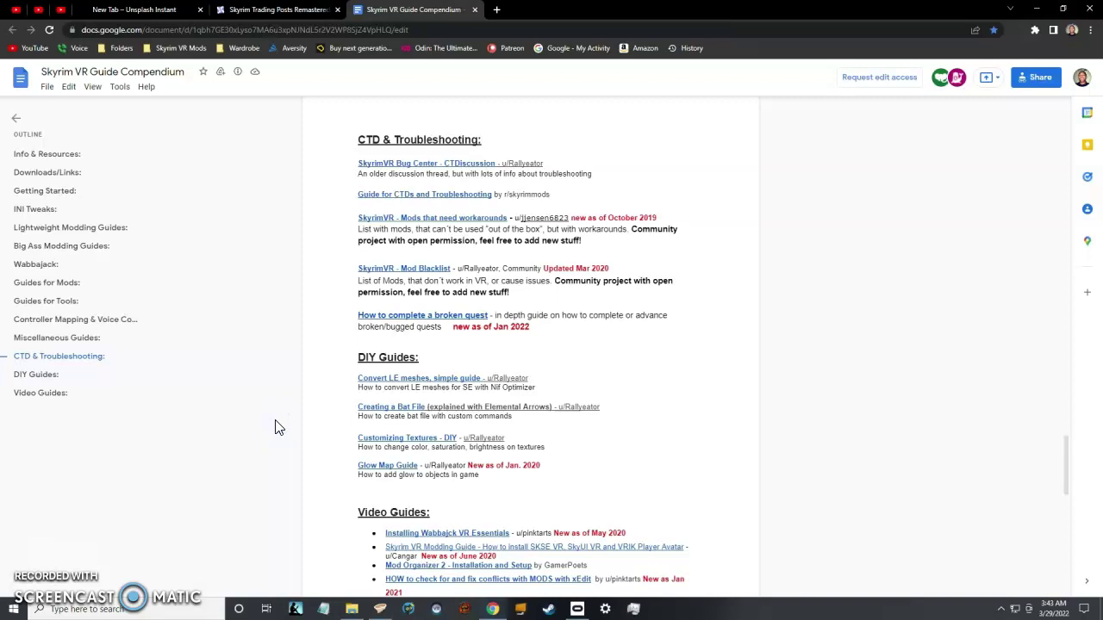
Step: Switch to Vortex and look through the load order of the enabled Skyrim VR plugins
click(380, 610)
click(66, 307)
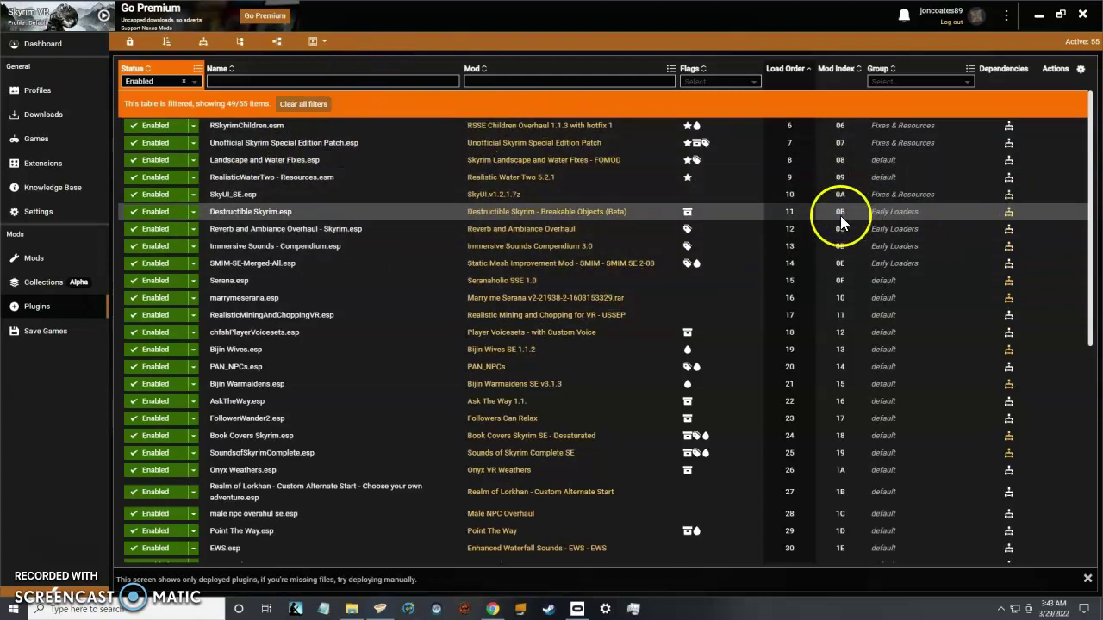
scroll(747, 317, down, 3)
scroll(560, 345, up, 2)
scroll(550, 353, down, 6)
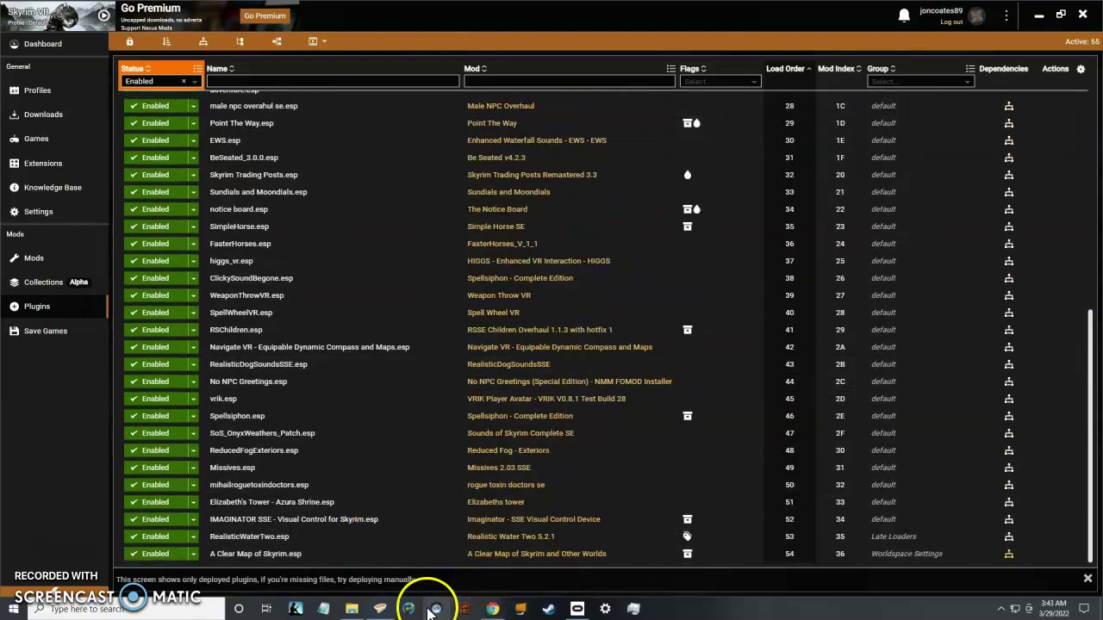
Step: Launch LOOT from the Vortex dashboard and maximize its window
click(45, 46)
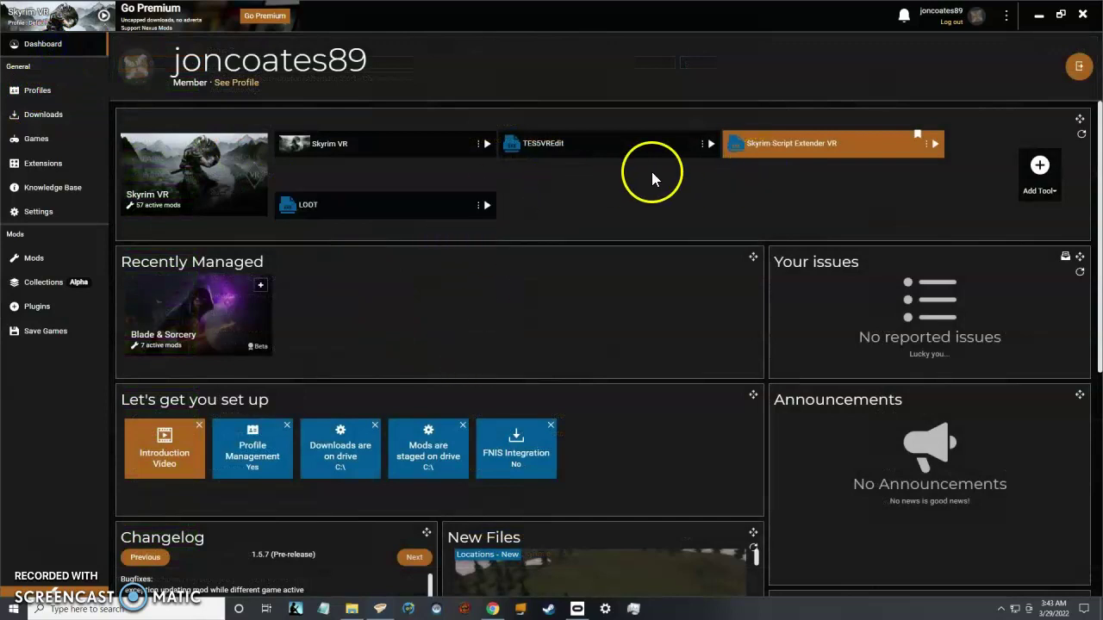
click(486, 206)
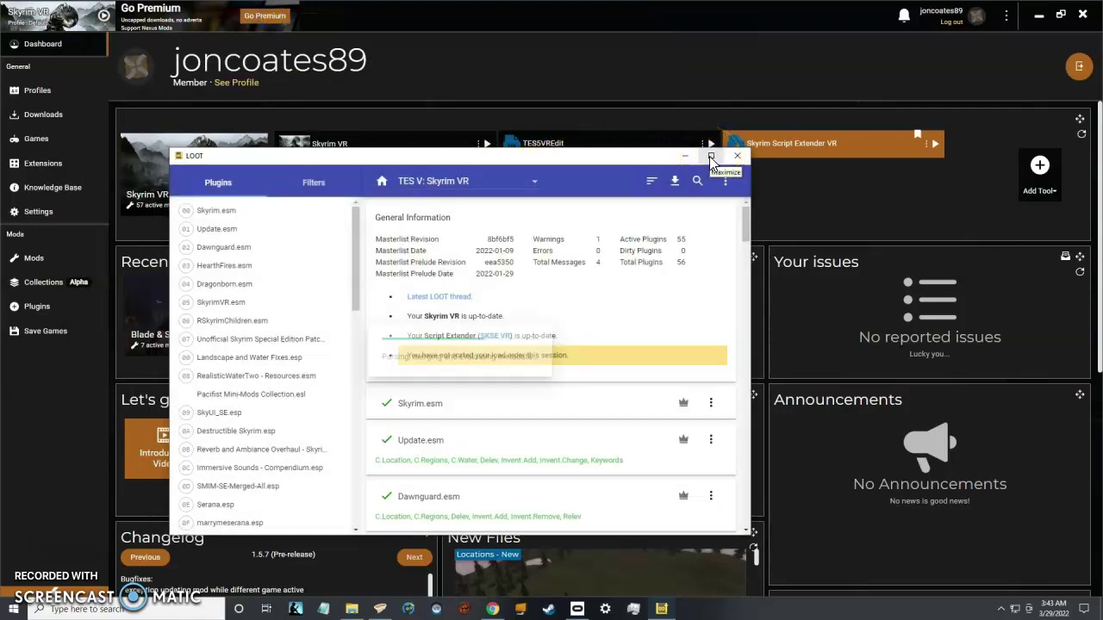
click(711, 158)
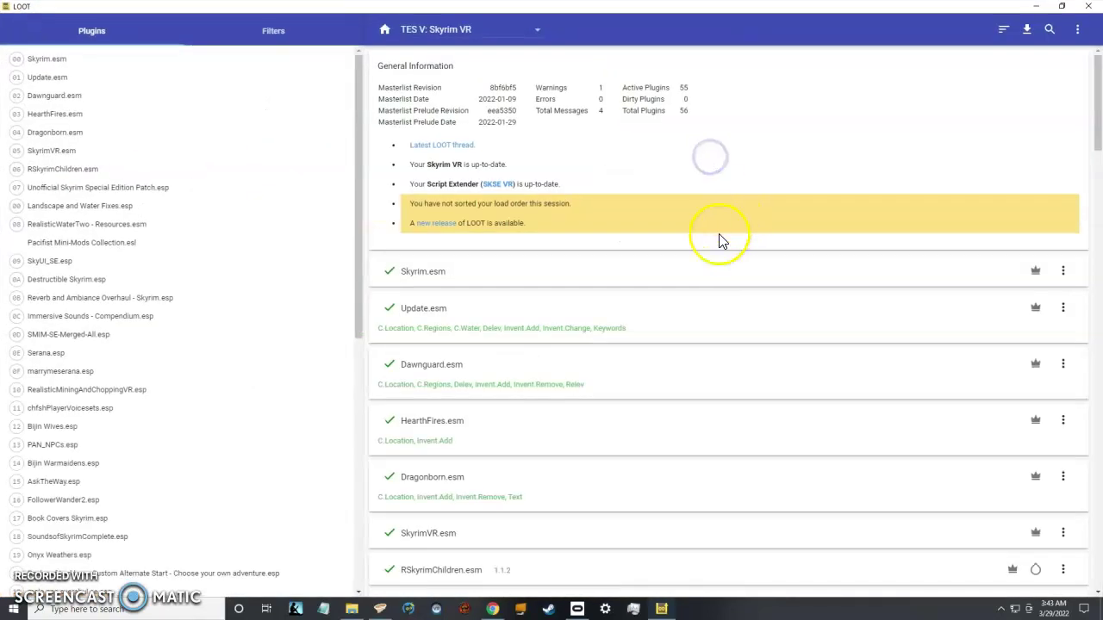
Step: Sort the Skyrim VR load order in LOOT and check the dirty plugins count
click(1003, 31)
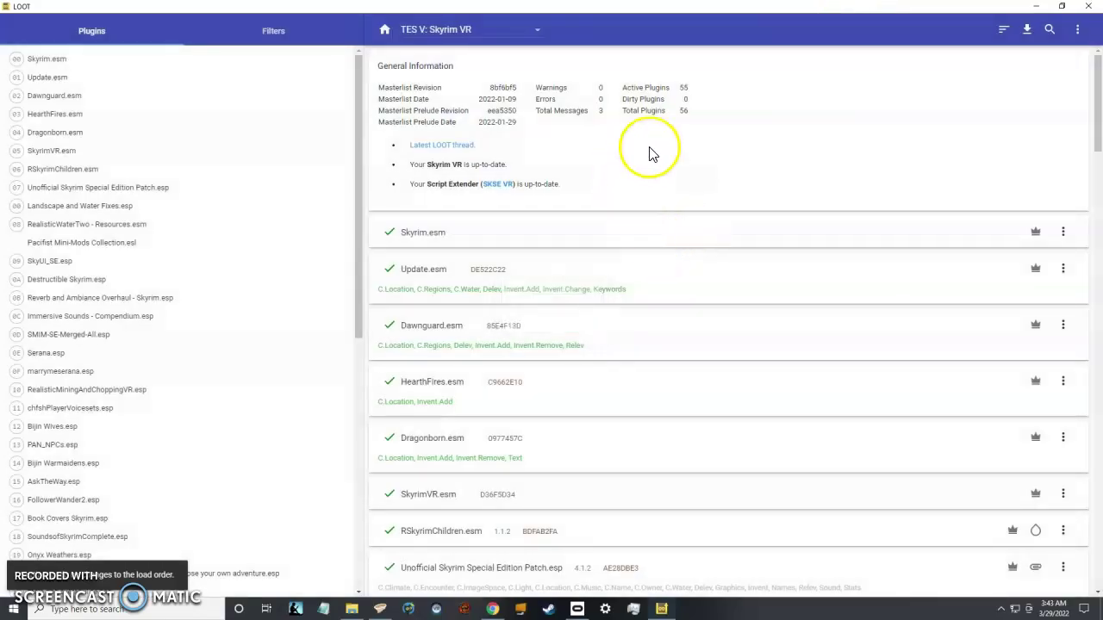
click(684, 101)
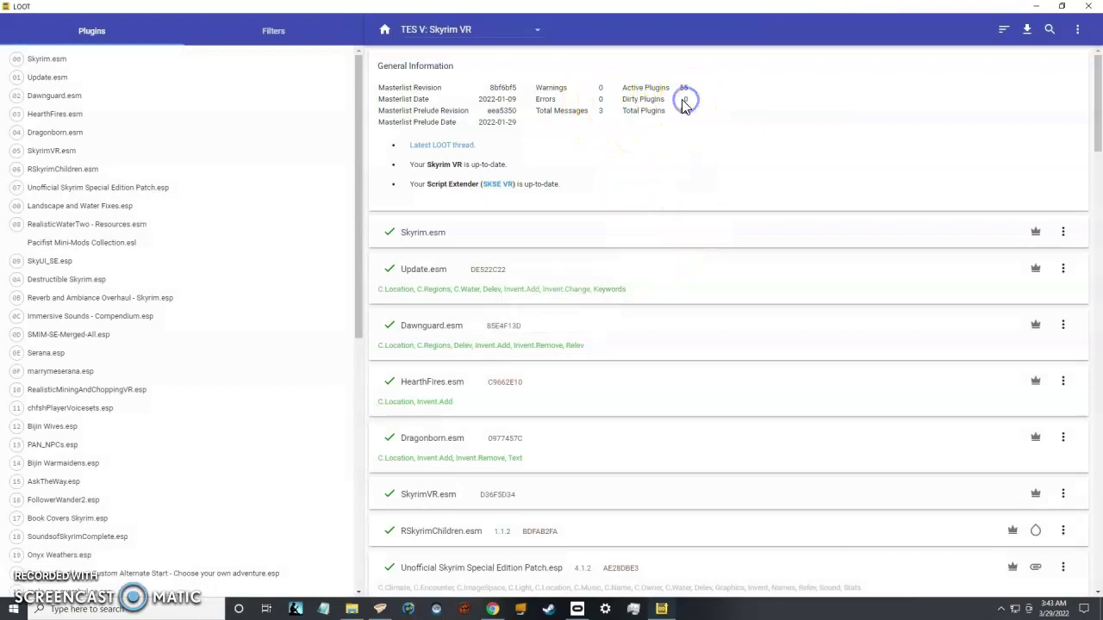
click(688, 103)
click(352, 609)
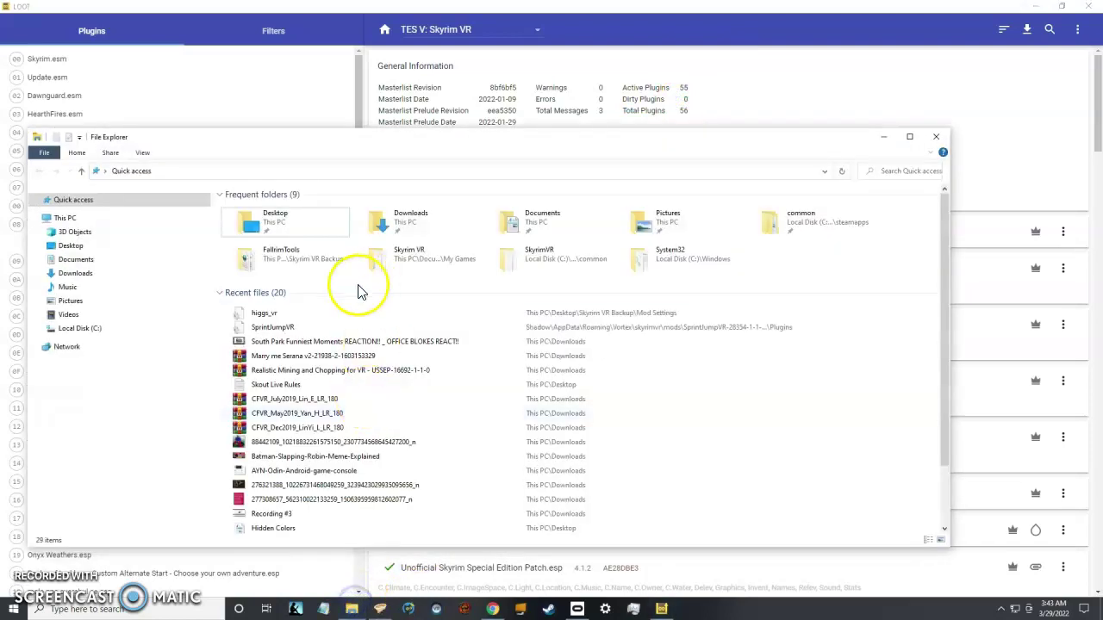
click(936, 136)
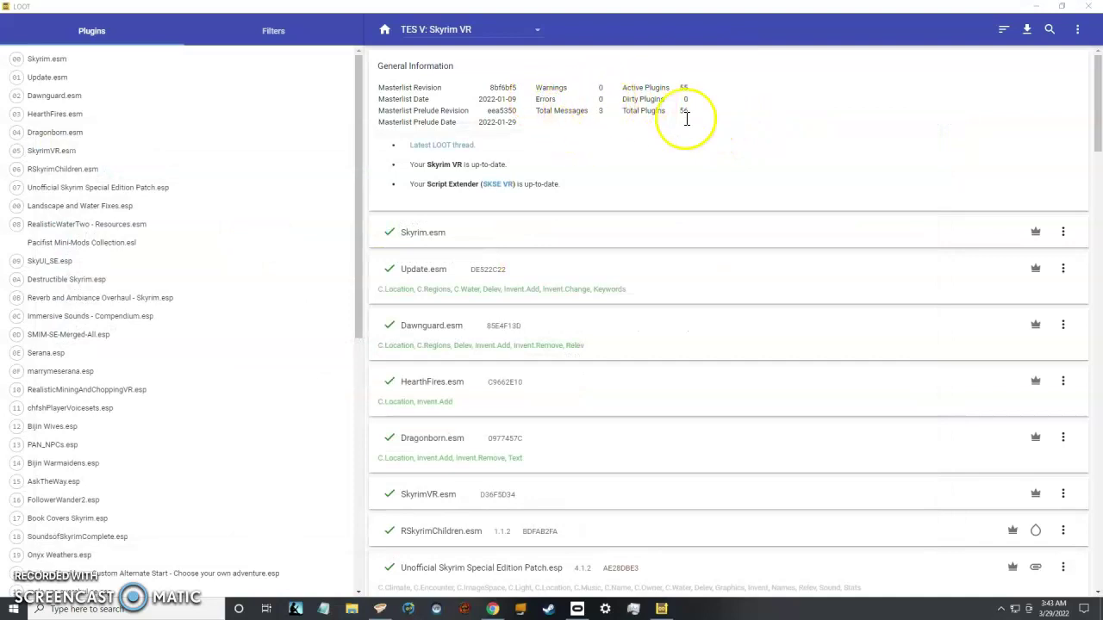
Step: Look through the sorted plugin list, pointing out the base game masters and the Unofficial Skyrim Special Edition Patch
drag(1098, 128, 1095, 178)
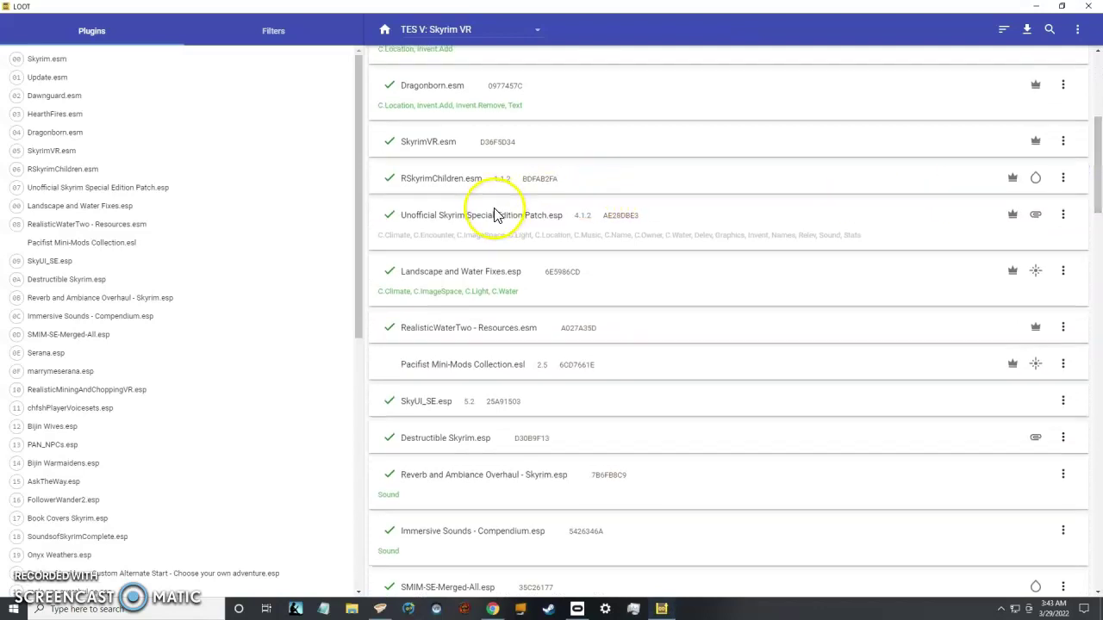
scroll(447, 169, up, 2)
scroll(465, 155, up, 2)
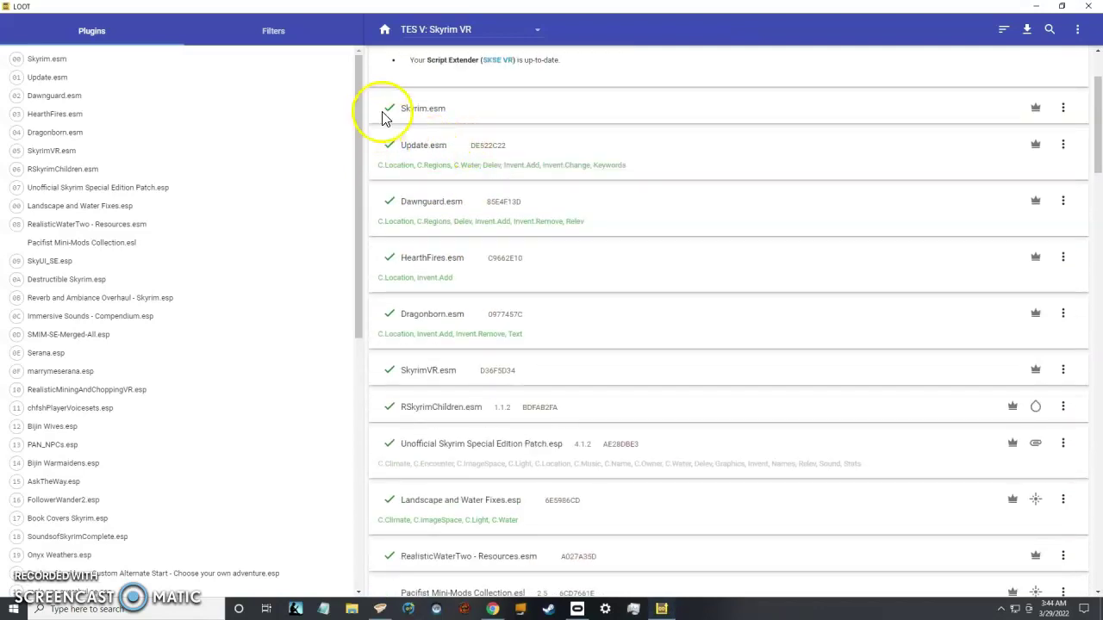
drag(384, 111, 465, 259)
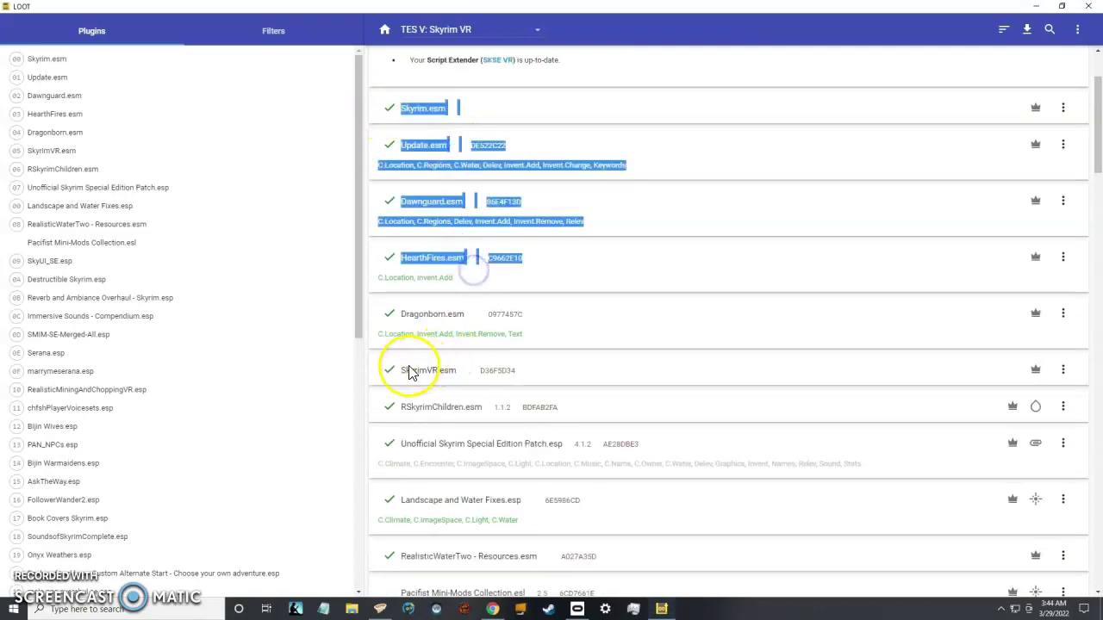
scroll(383, 409, down, 1)
double_click(614, 329)
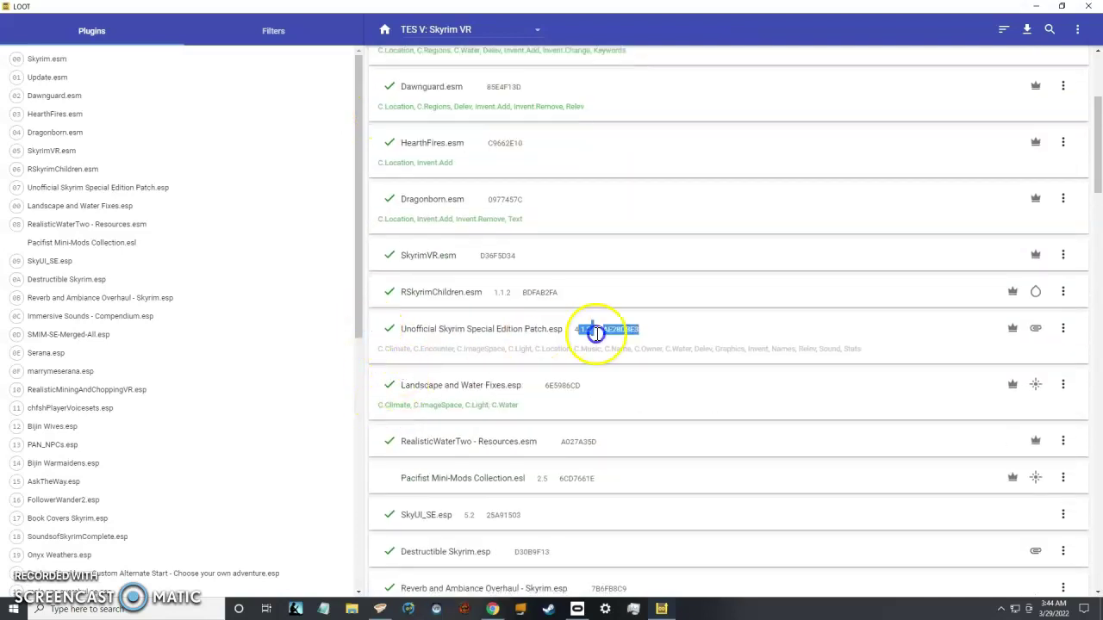
drag(1099, 138, 1091, 451)
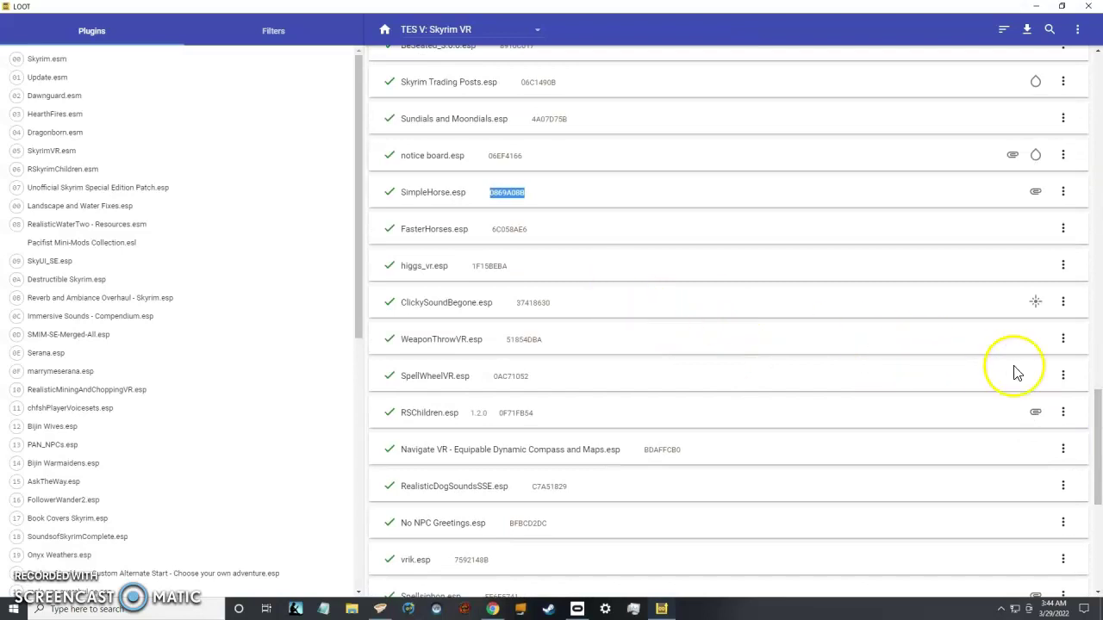
Step: Return to the start of the LOOT plugin list, minimize LOOT and show the installed mods list in Vortex
click(1099, 222)
click(1098, 222)
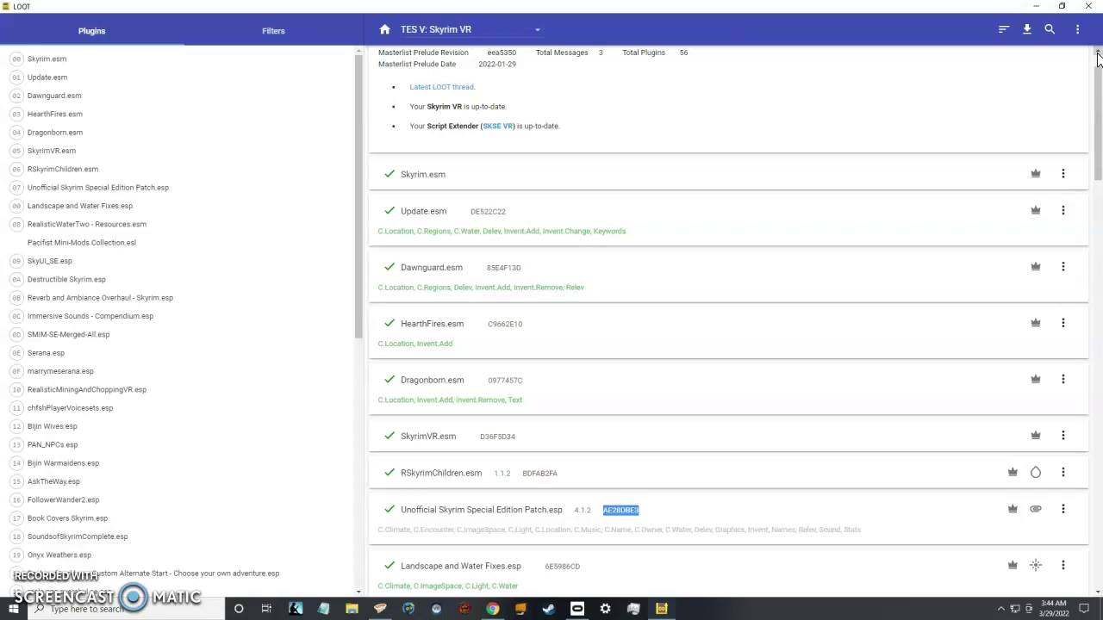
click(1039, 8)
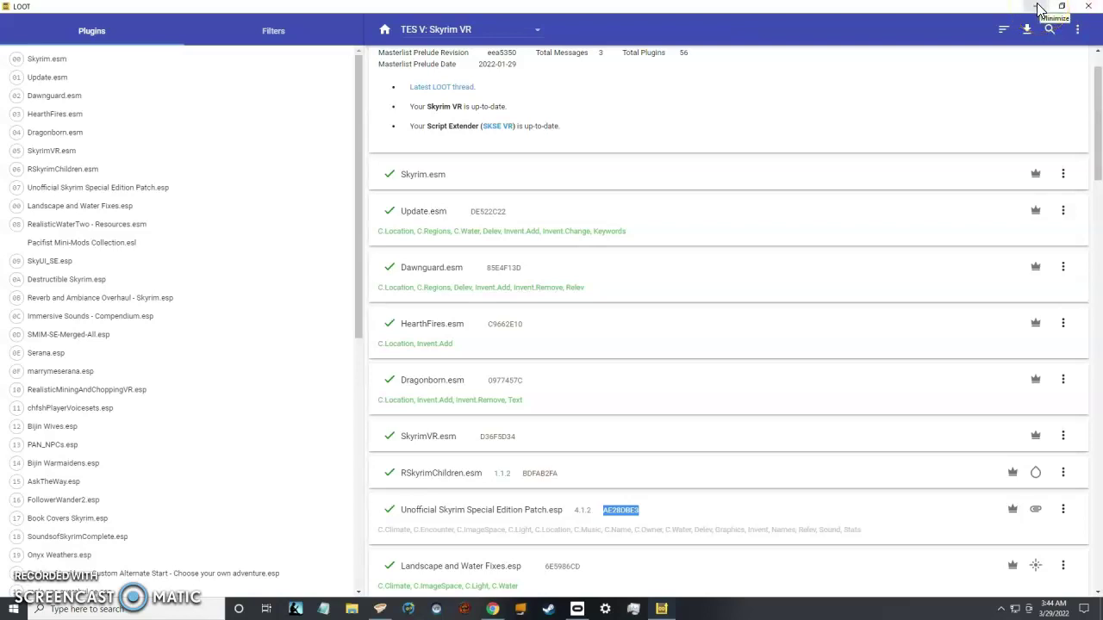
double_click(1013, 8)
click(1026, 34)
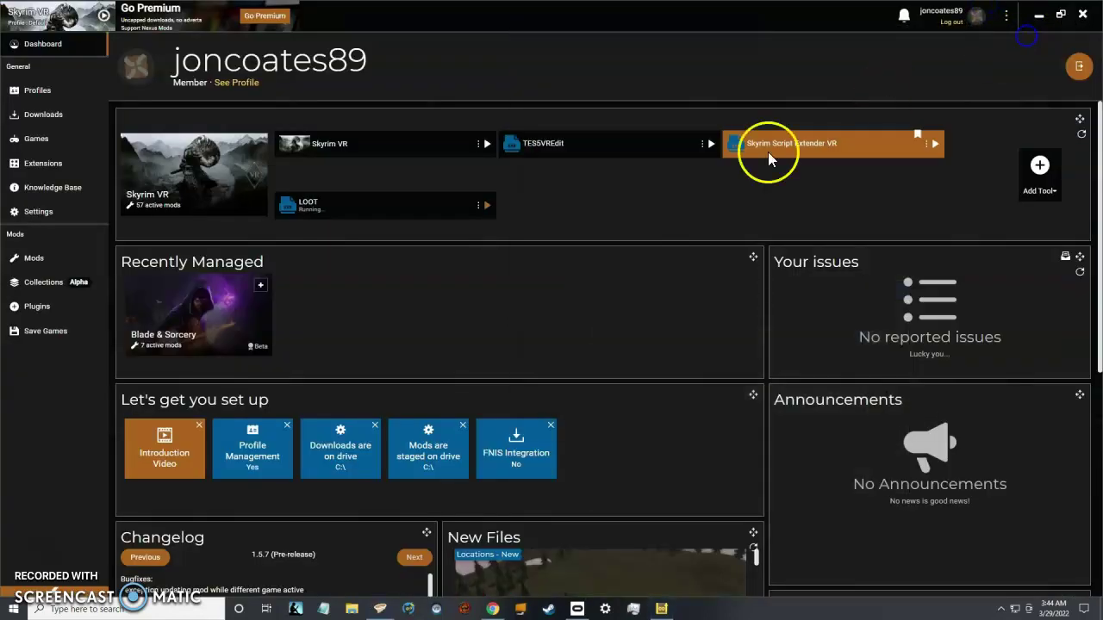
click(44, 320)
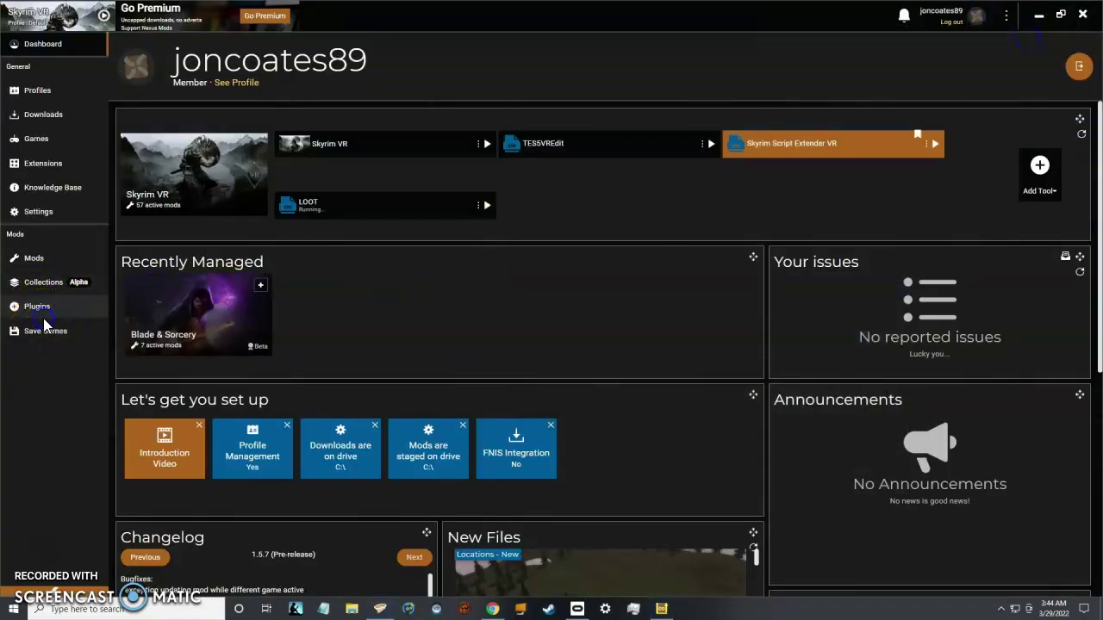
click(41, 257)
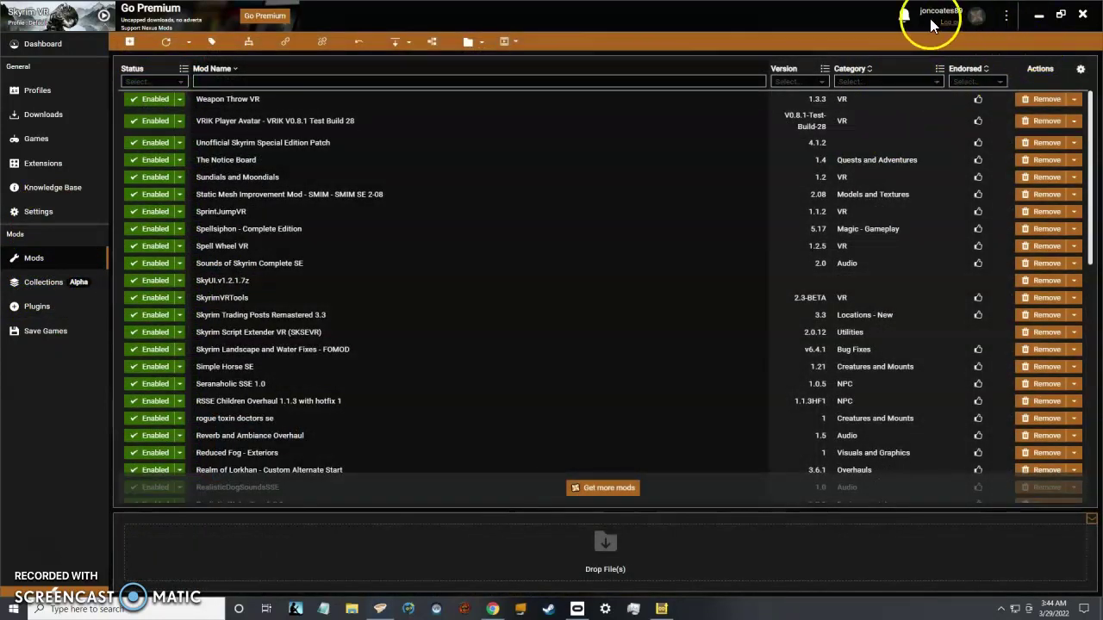
Step: Minimize Vortex and view the CTD & Troubleshooting and DIY Guides sections of the Skyrim VR Guide Compendium in the browser
click(827, 26)
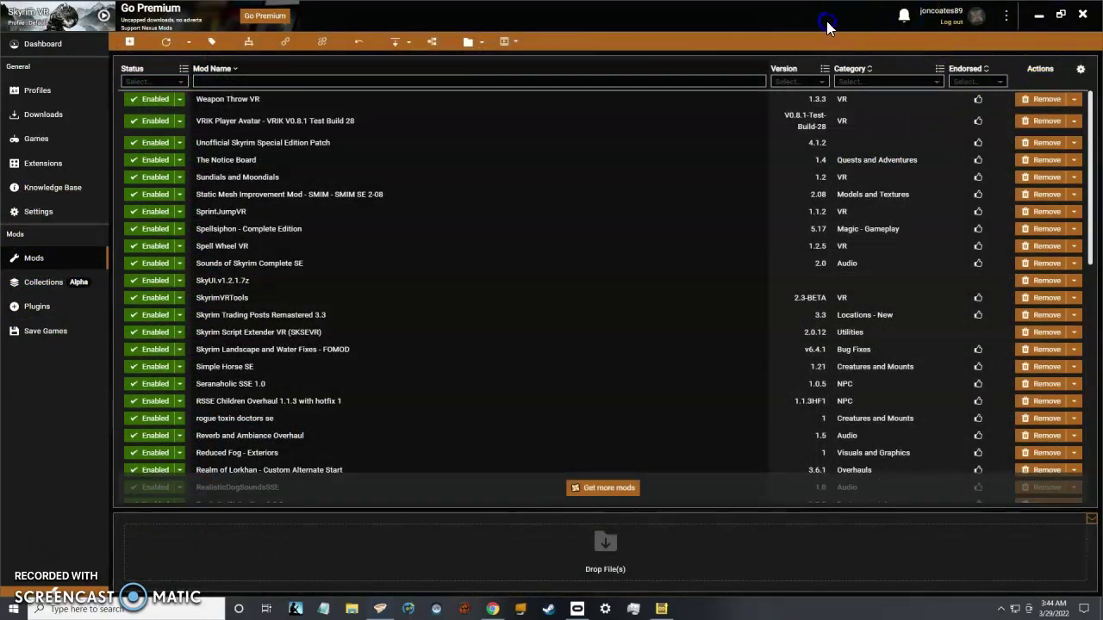
drag(827, 28, 829, 80)
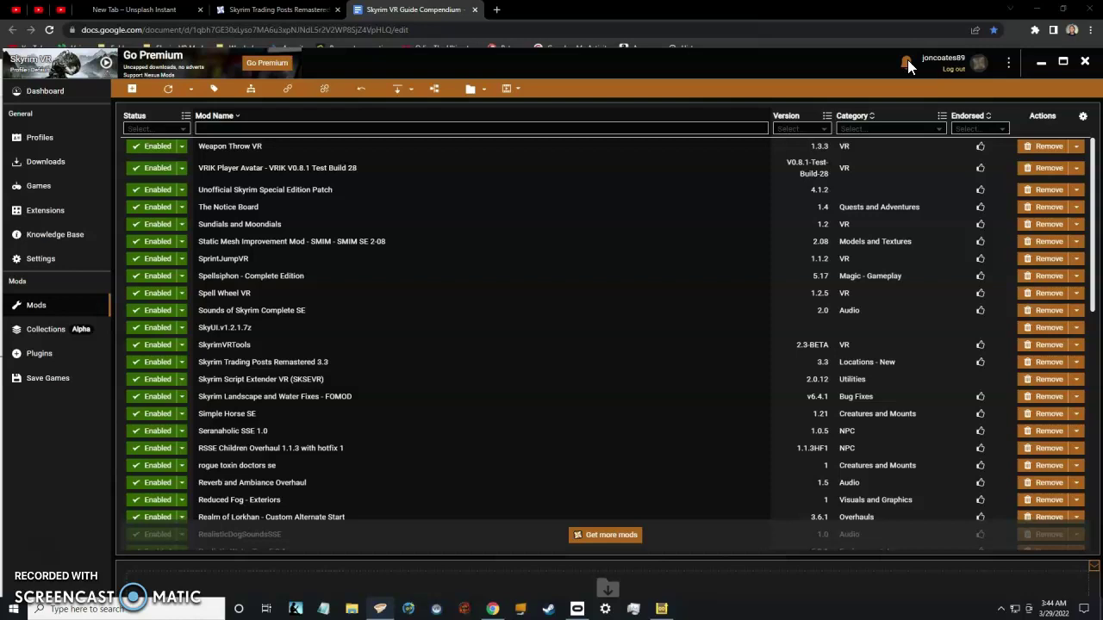
click(1041, 63)
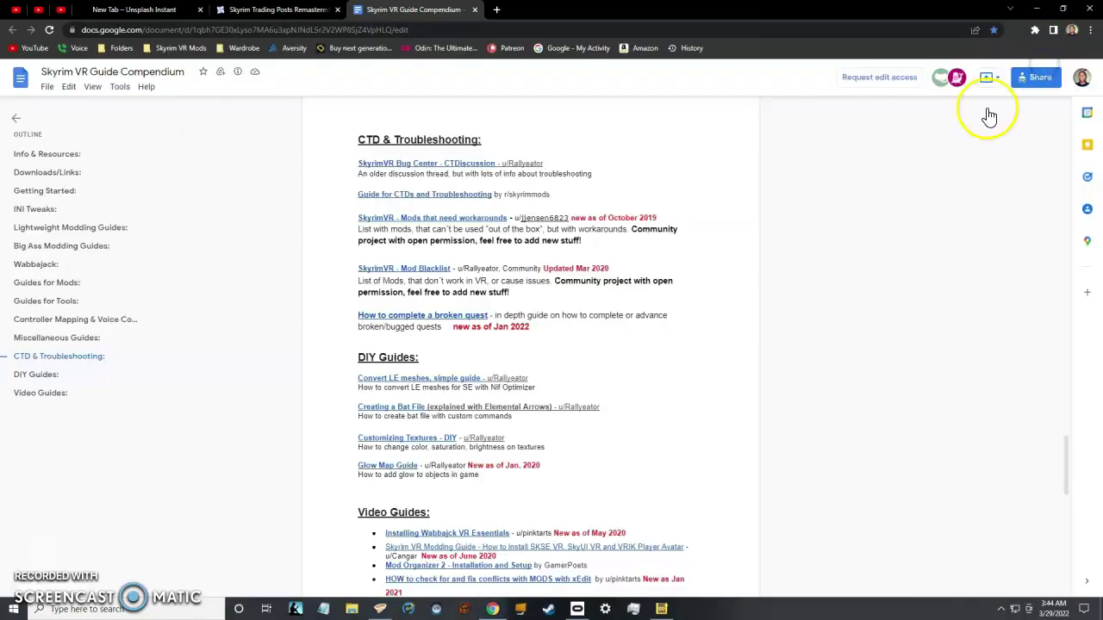
scroll(920, 244, down, 1)
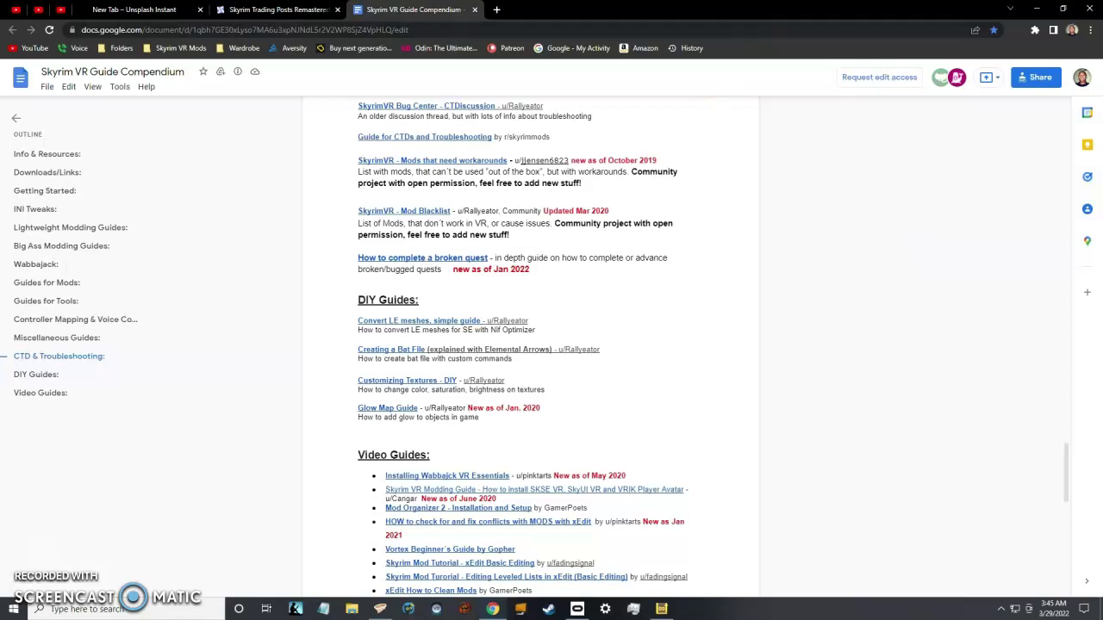
Step: Look through the Tools and Combat and Spells folders of the Skyrim VR Mods bookmarks
click(160, 55)
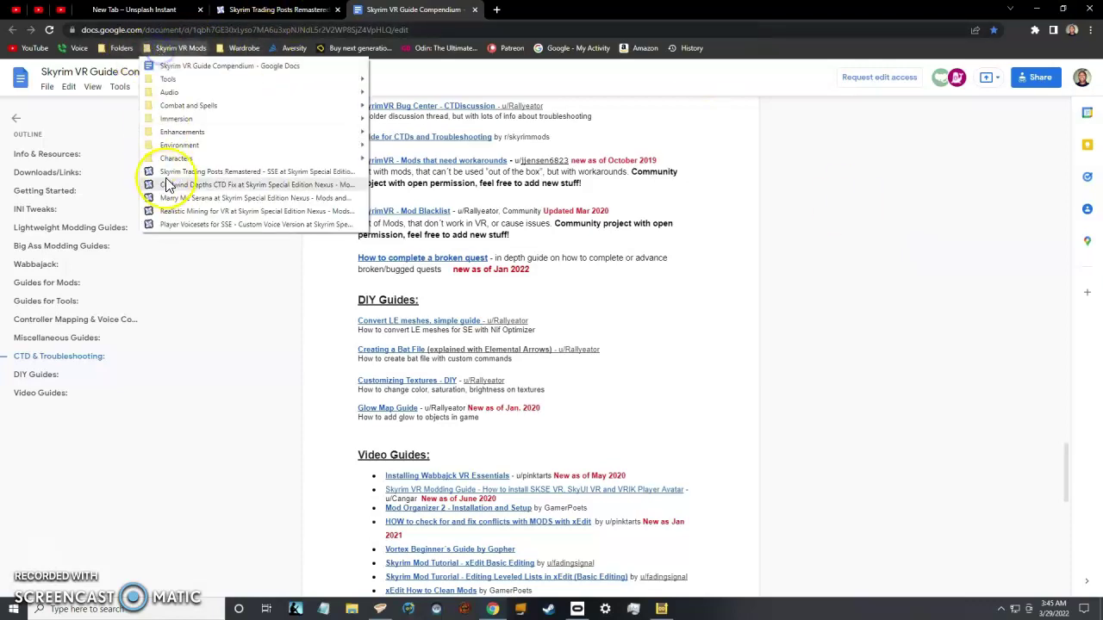
mouse_move(184, 81)
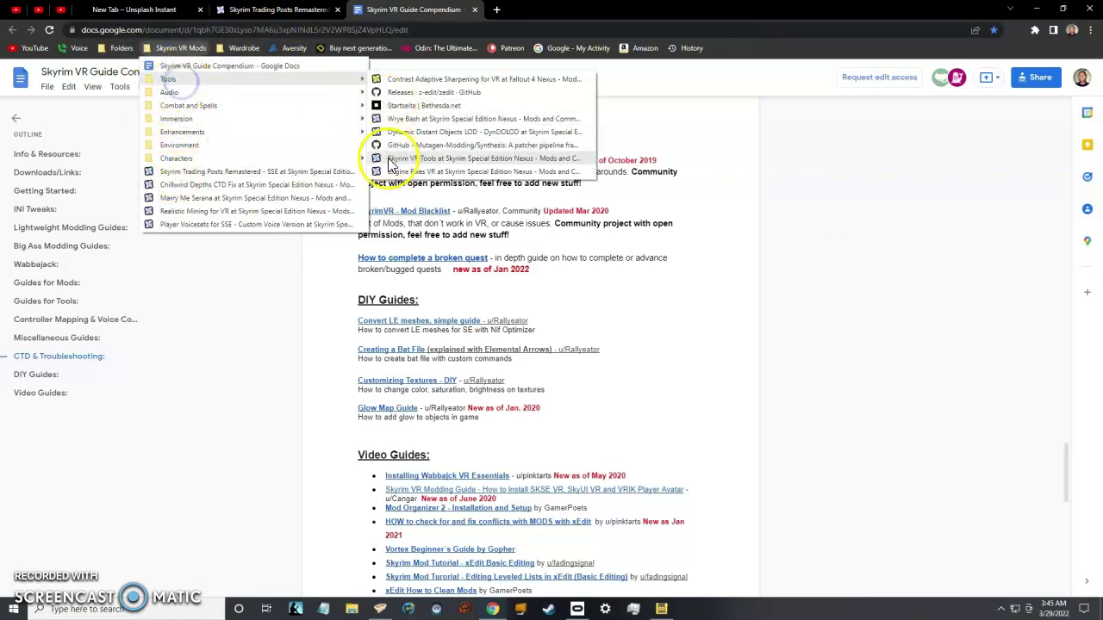
click(261, 106)
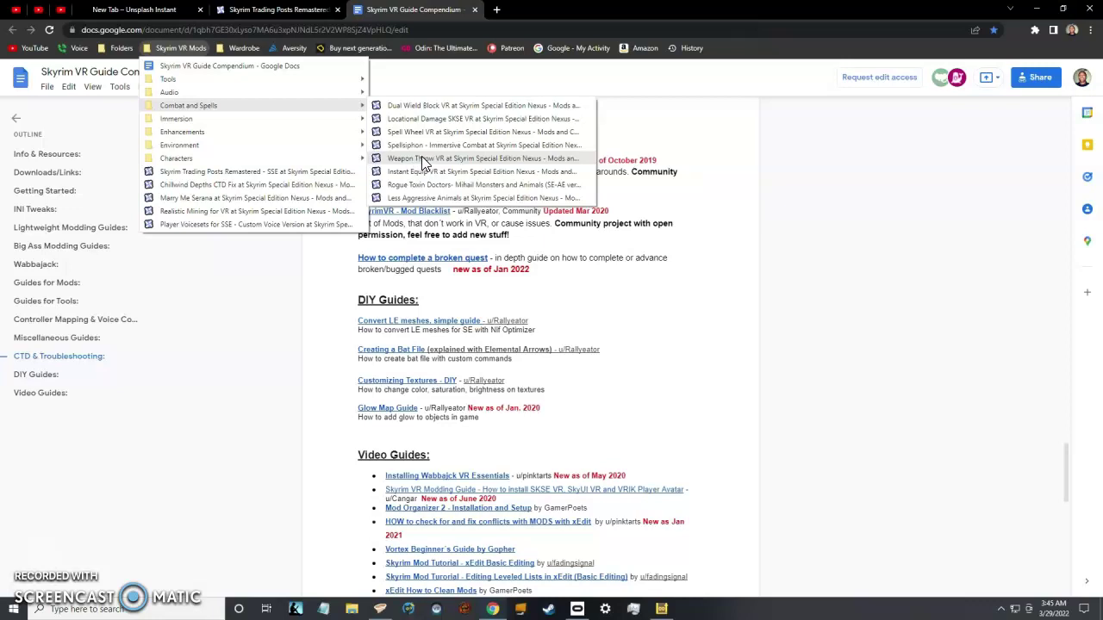
click(626, 230)
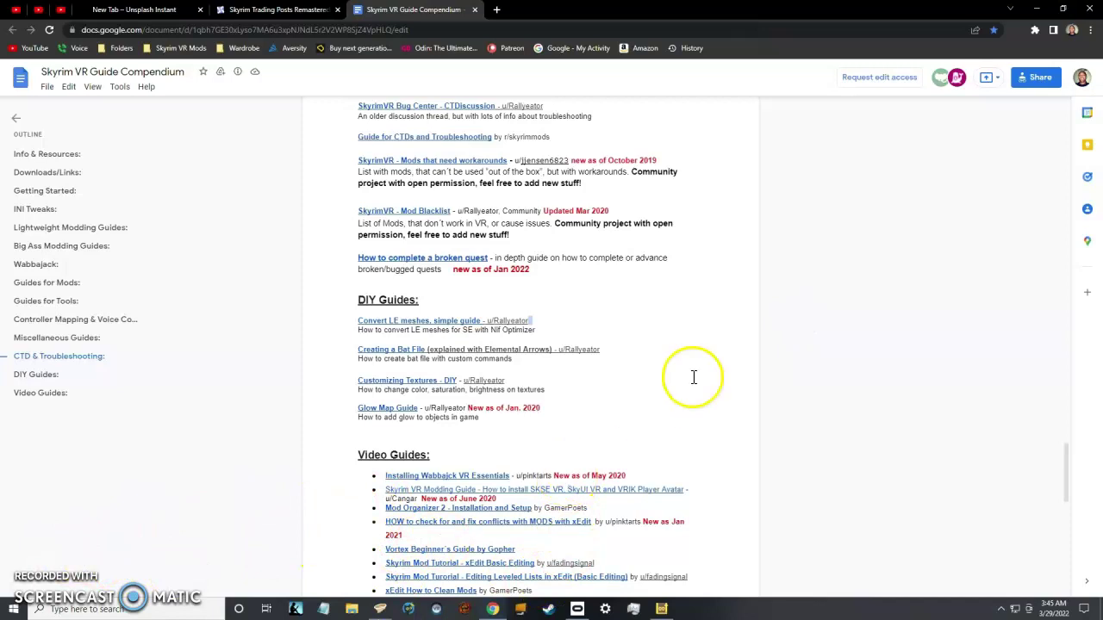
Step: View the compendium's Video Guides section and bring up the bookmarked Skyrim VR modding tools
scroll(693, 377, down, 1)
scroll(693, 377, down, 3)
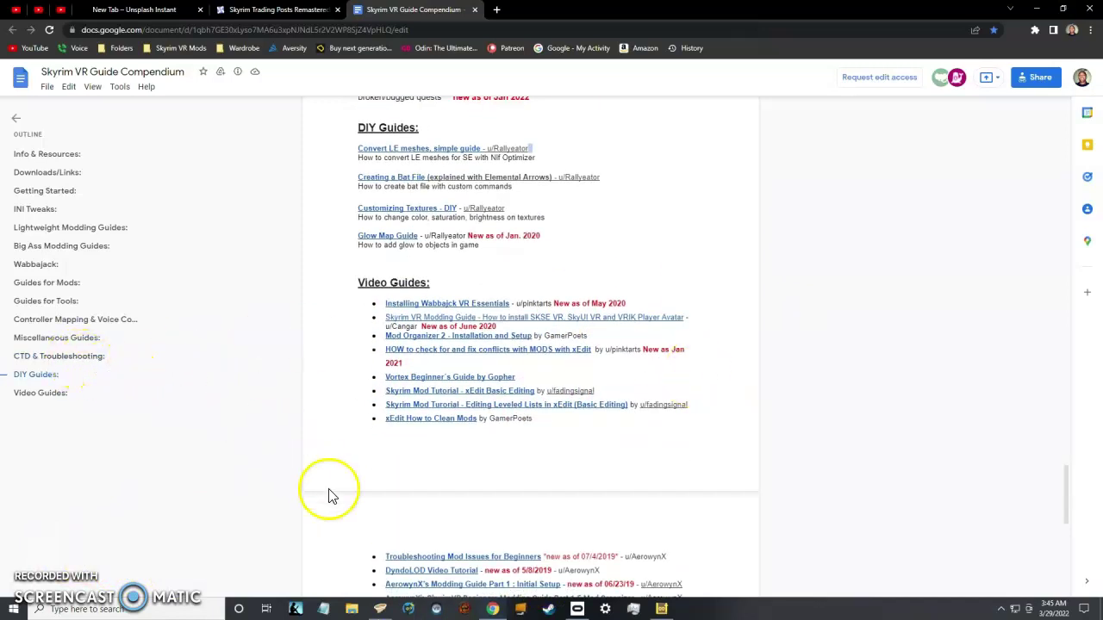
click(182, 50)
click(175, 82)
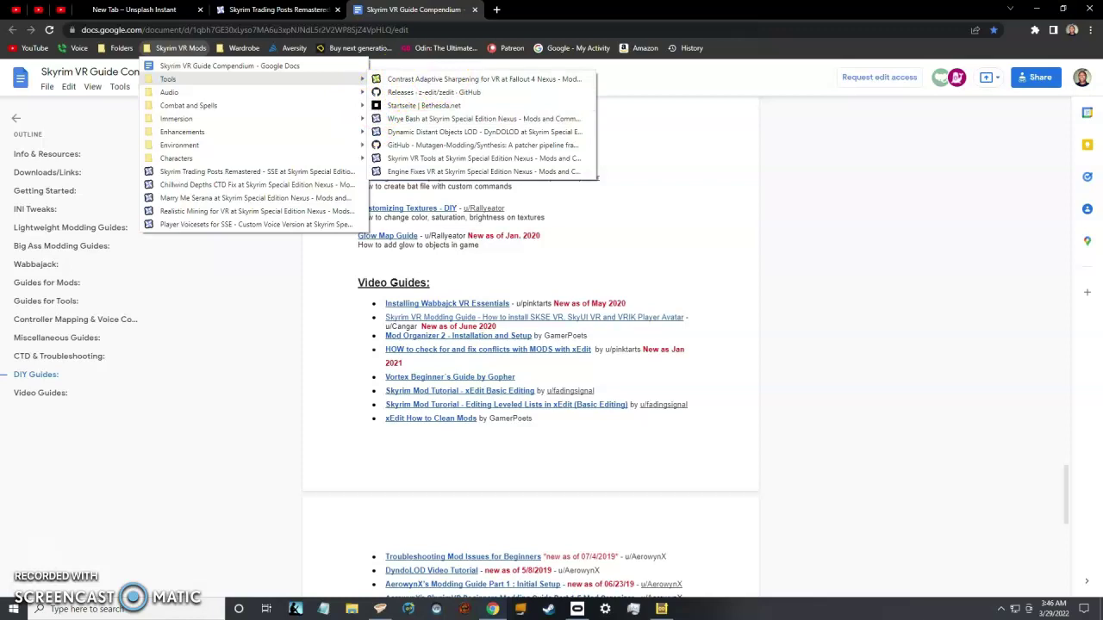
Step: Take the Shadow stream out of full screen, put it back in full screen and close its Quick Menu
key(super+alt+o)
click(456, 116)
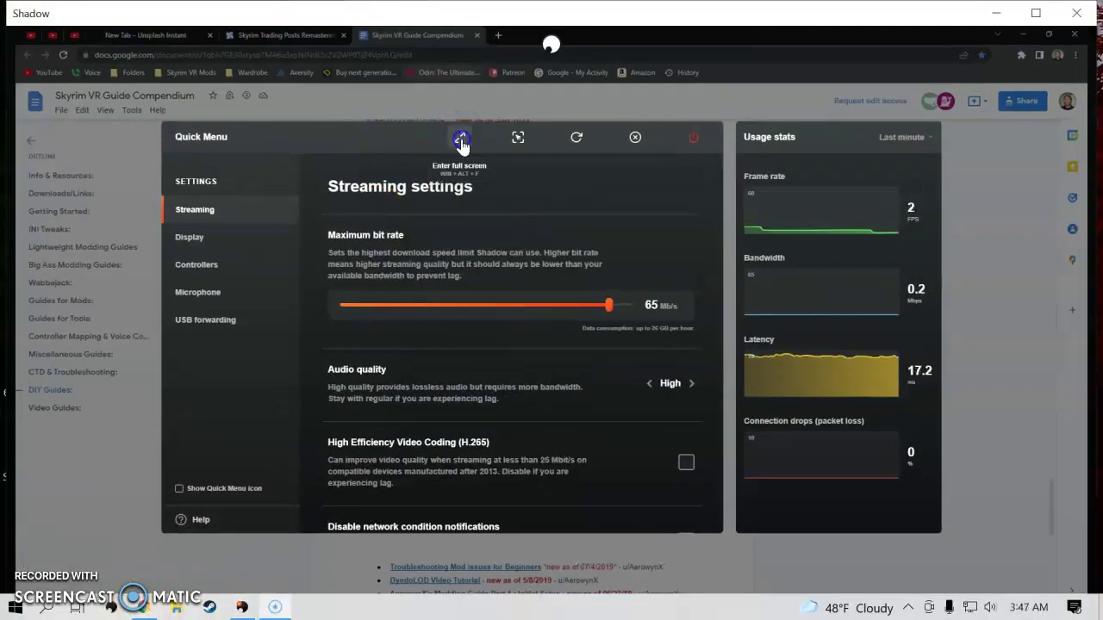
click(461, 142)
click(361, 68)
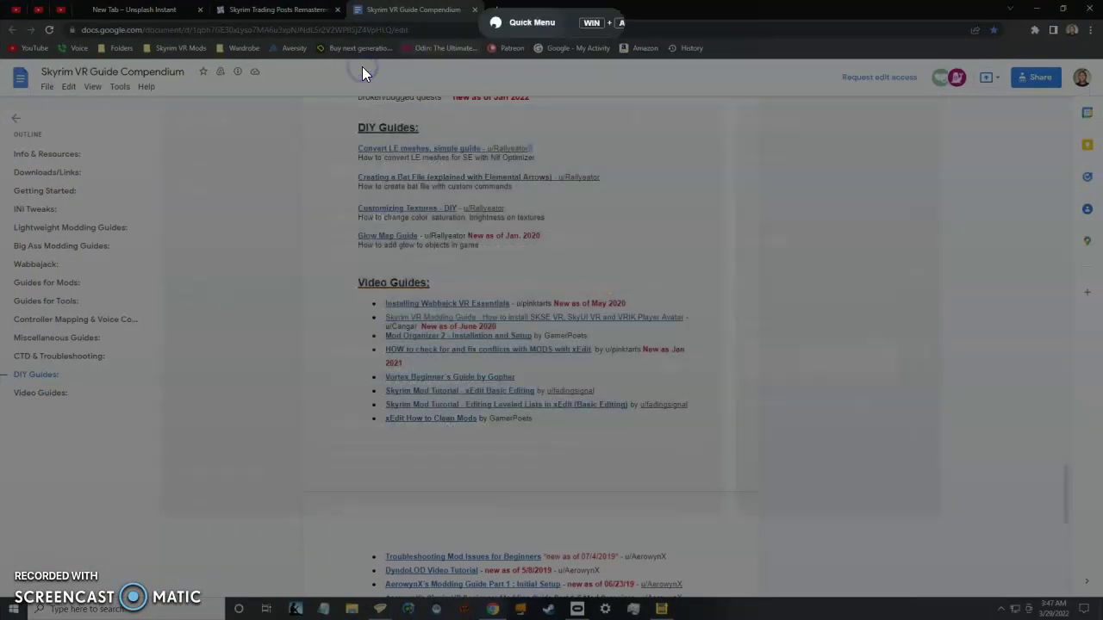
Step: Reopen the Skyrim VR Mods bookmarks and review the mod pages saved in the Tools folder
click(185, 48)
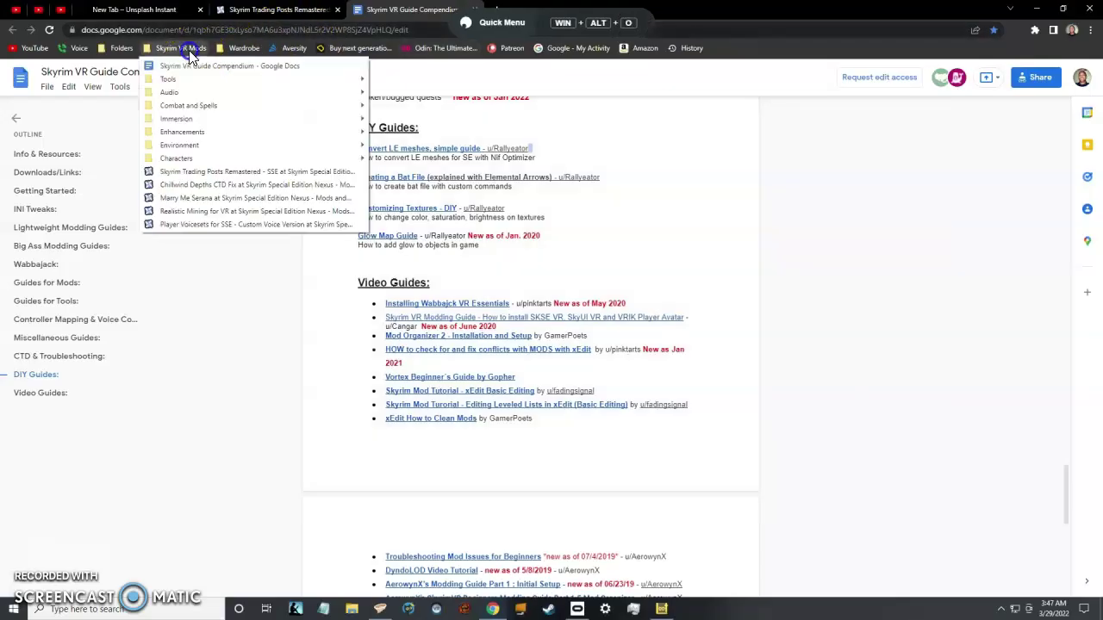
click(194, 43)
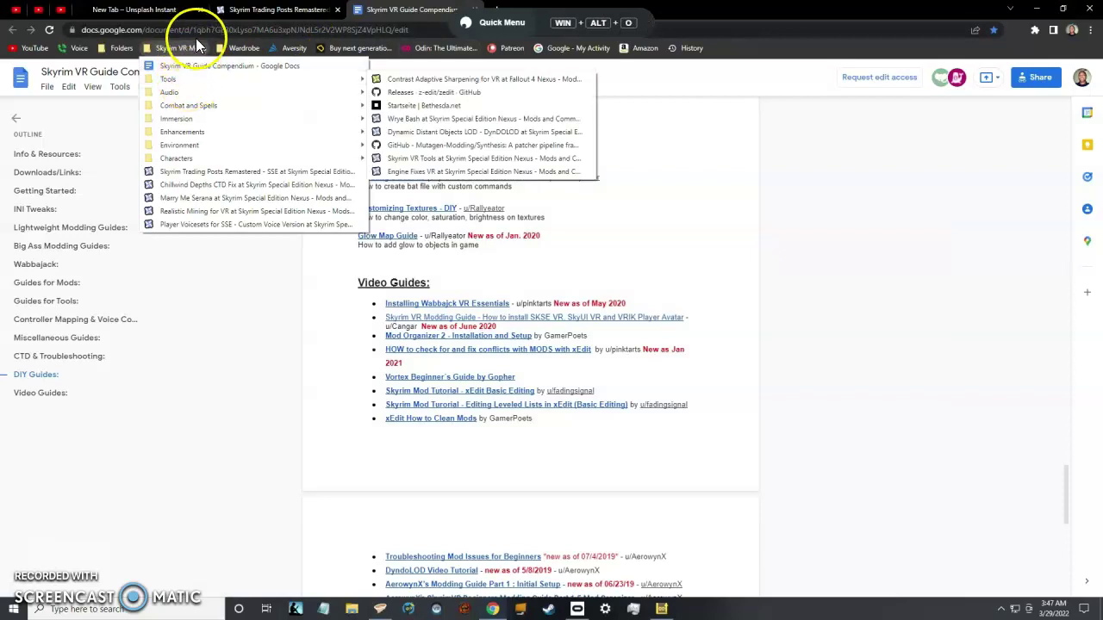
click(191, 47)
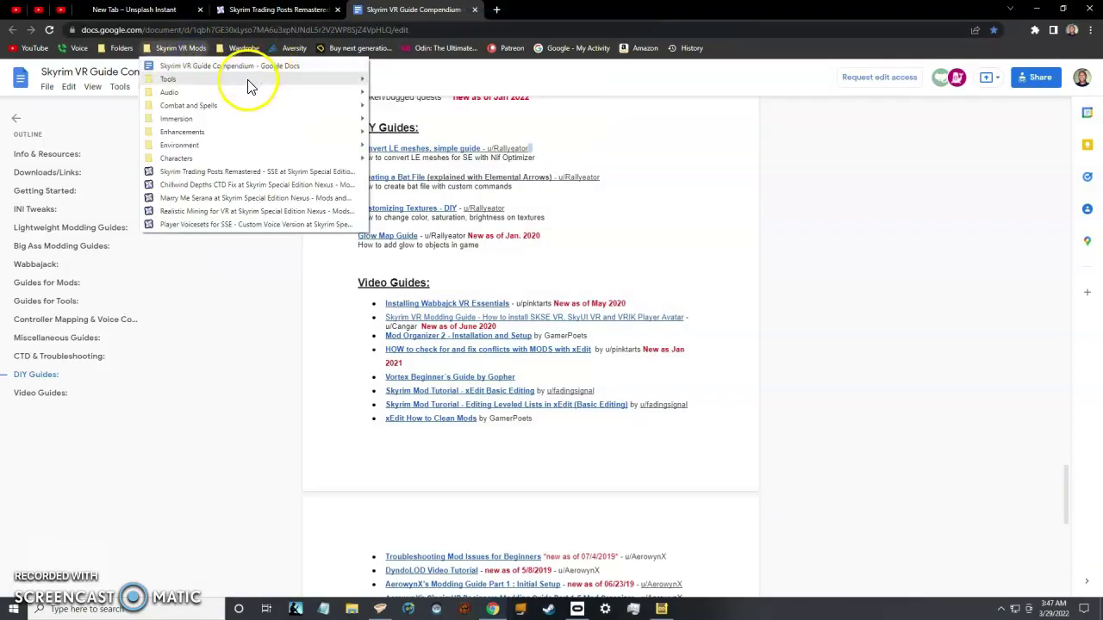
mouse_move(253, 82)
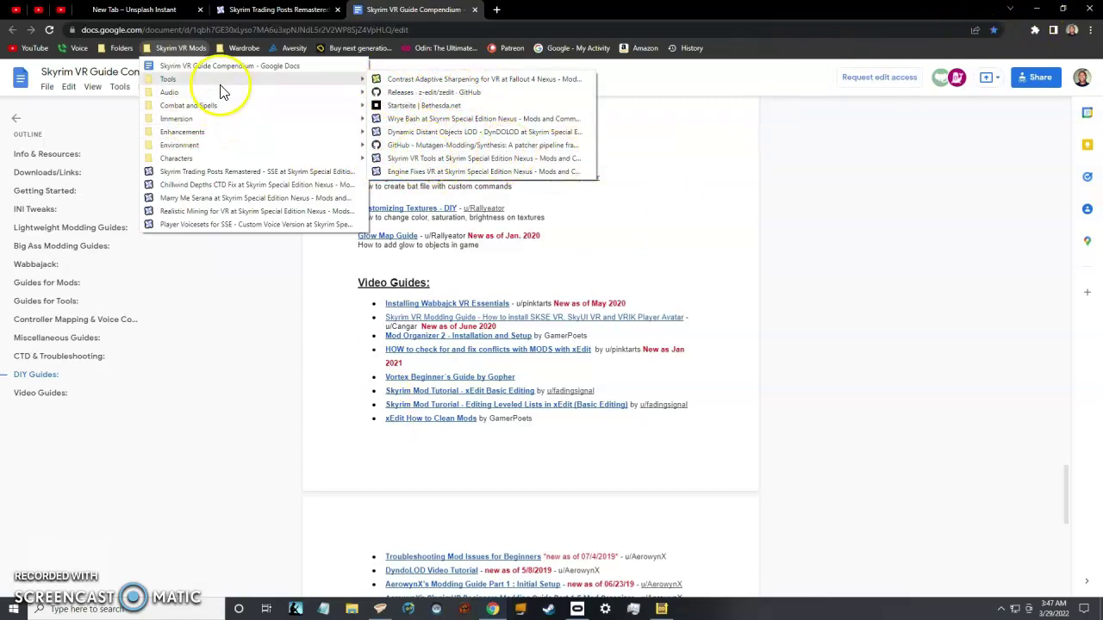
Step: Open the Immersive Sounds - Compendium page from the Audio bookmarks in a new tab
mouse_move(170, 94)
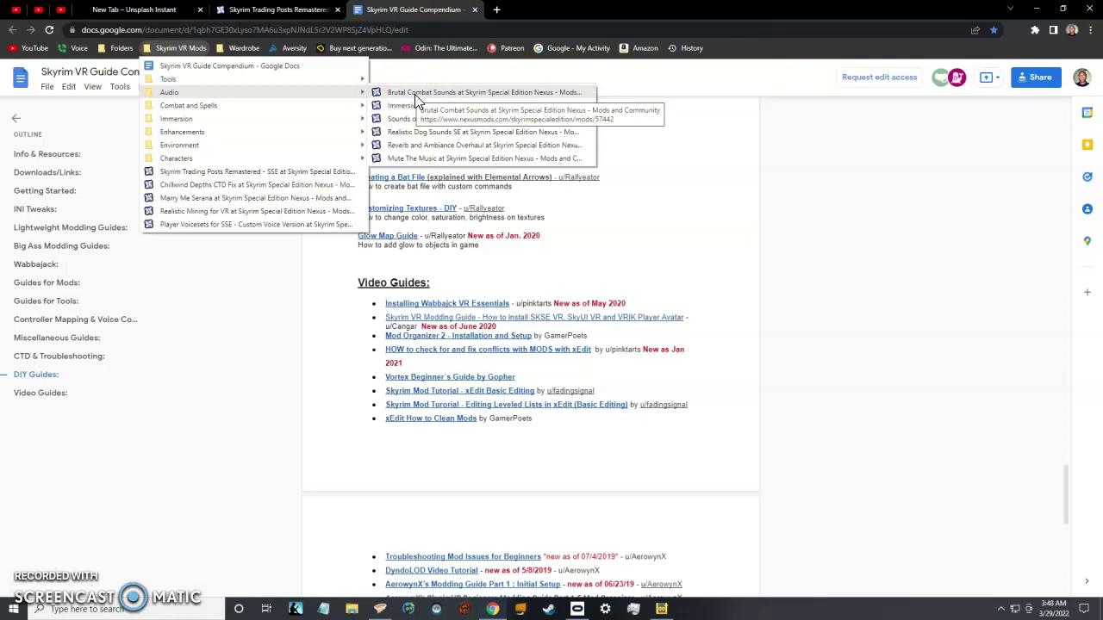
click(441, 110)
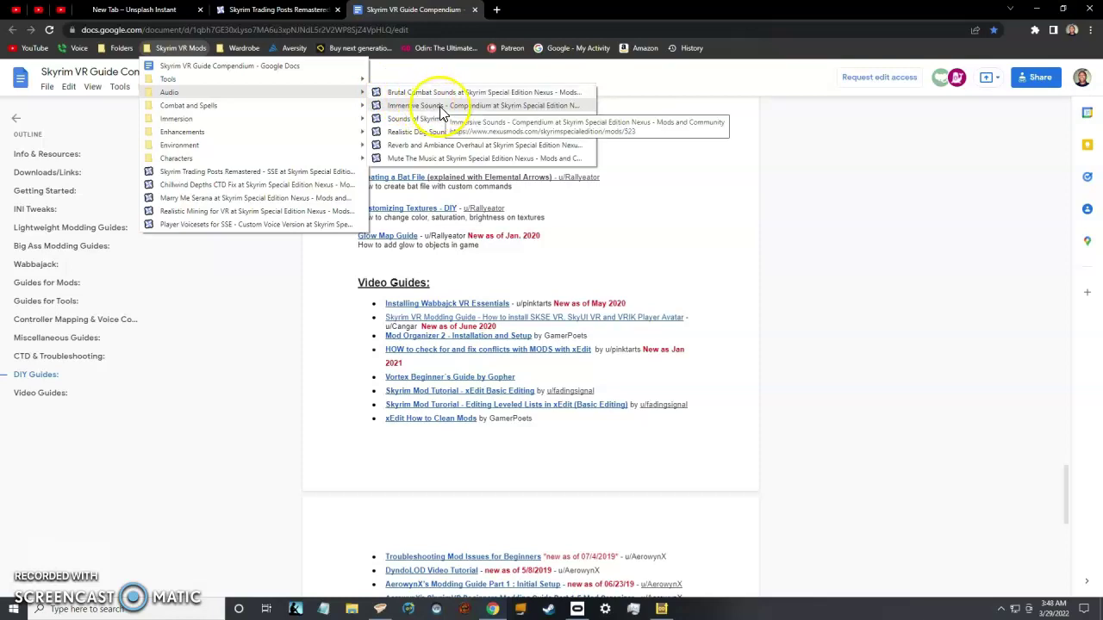
click(439, 110)
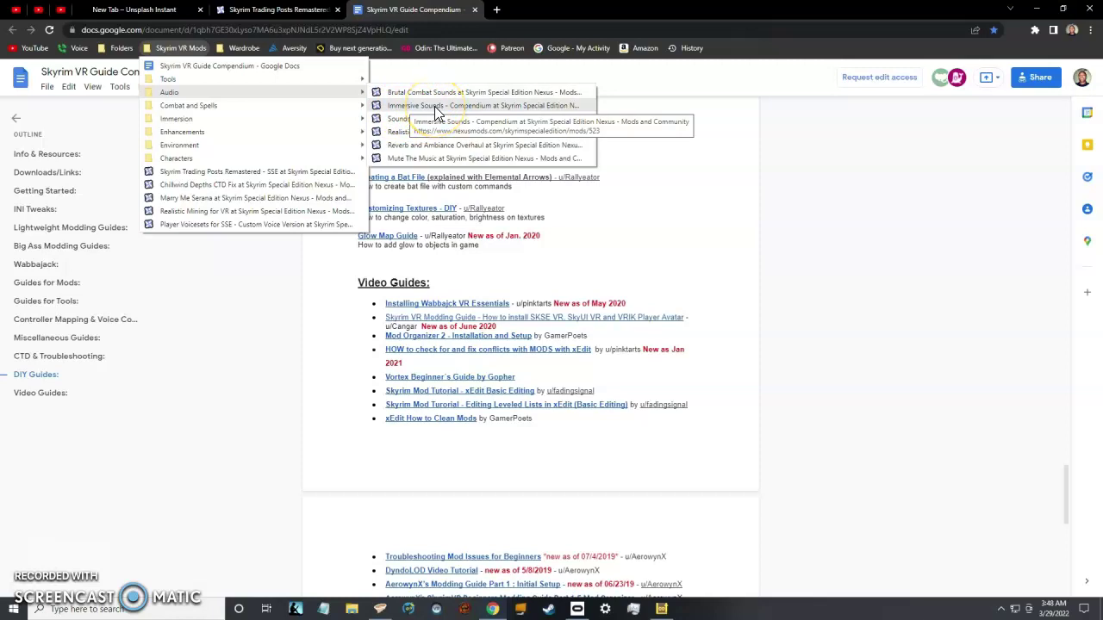
right_click(436, 110)
click(457, 119)
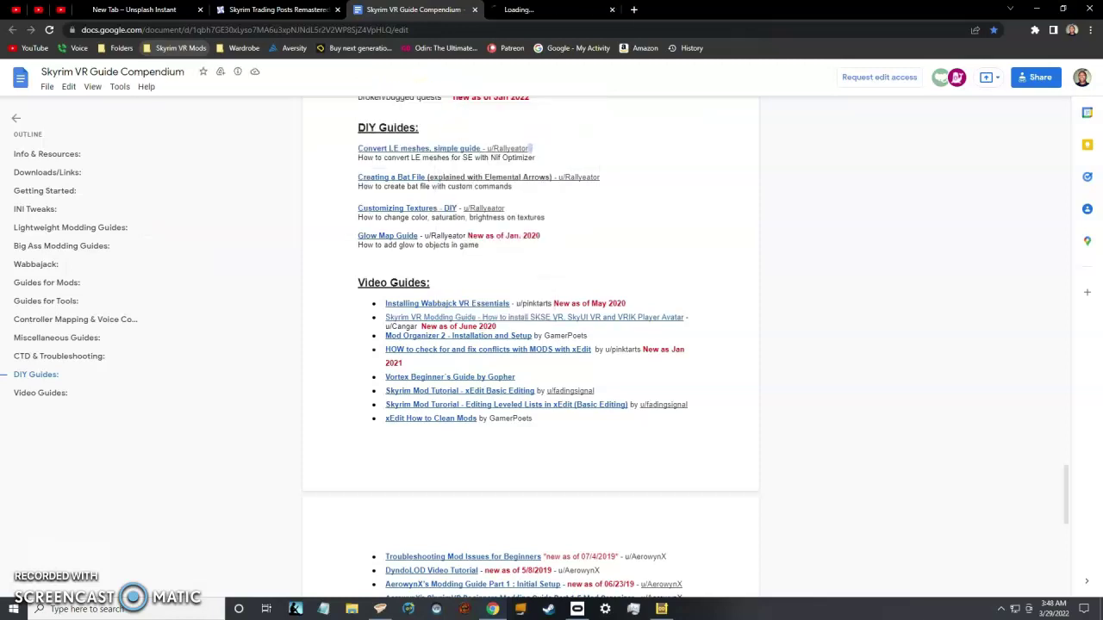
Step: Review the remaining Audio bookmarks and highlight the short description on the Immersive Sounds - Compendium page
click(172, 49)
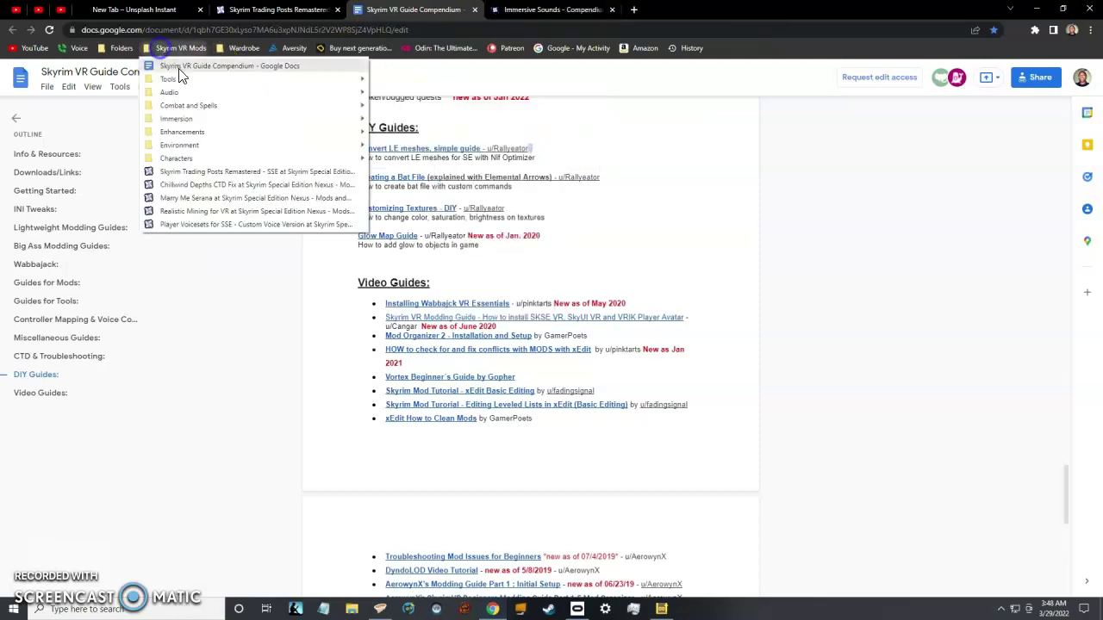
click(217, 94)
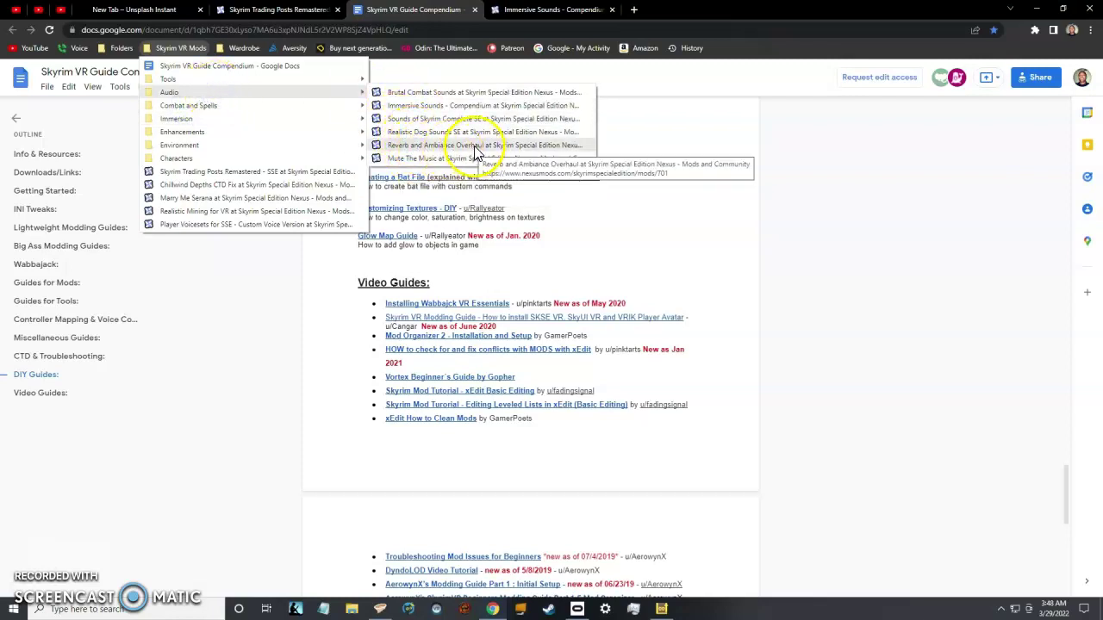
click(535, 10)
click(535, 9)
scroll(258, 327, down, 3)
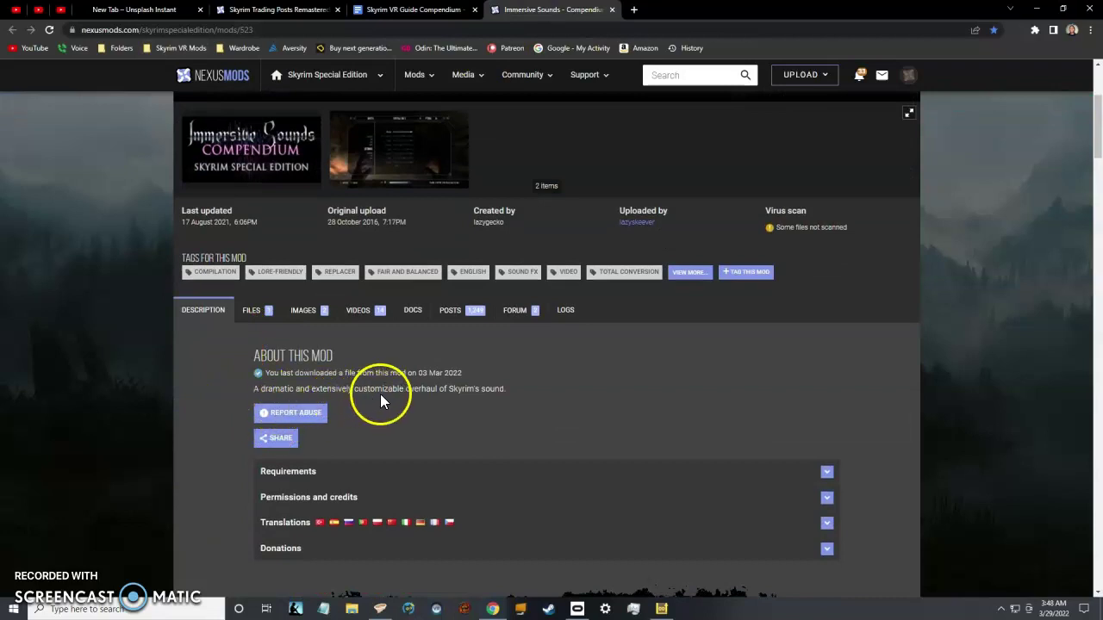
drag(253, 389, 510, 392)
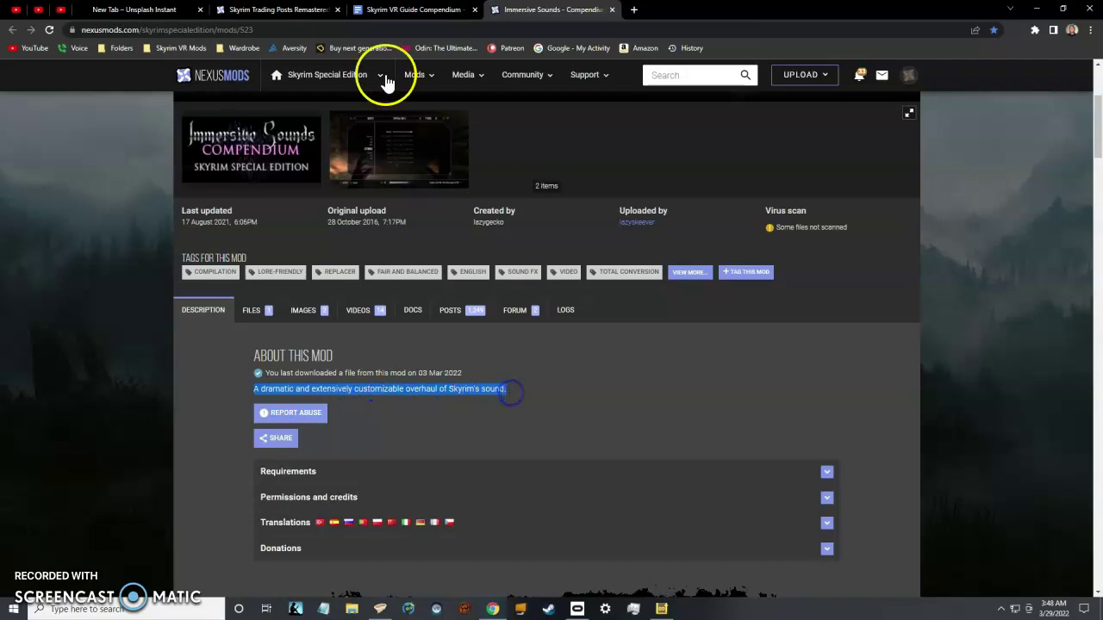
Step: Open the bookmarked Reverb and Ambiance Overhaul mod page in the same tab and read its description
click(181, 50)
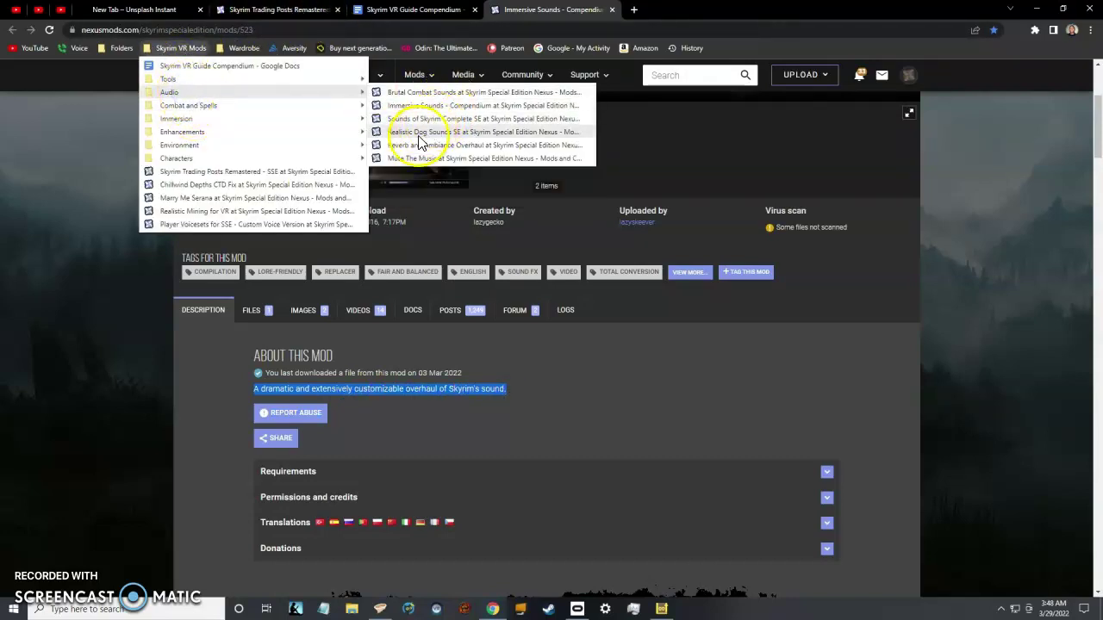
click(419, 148)
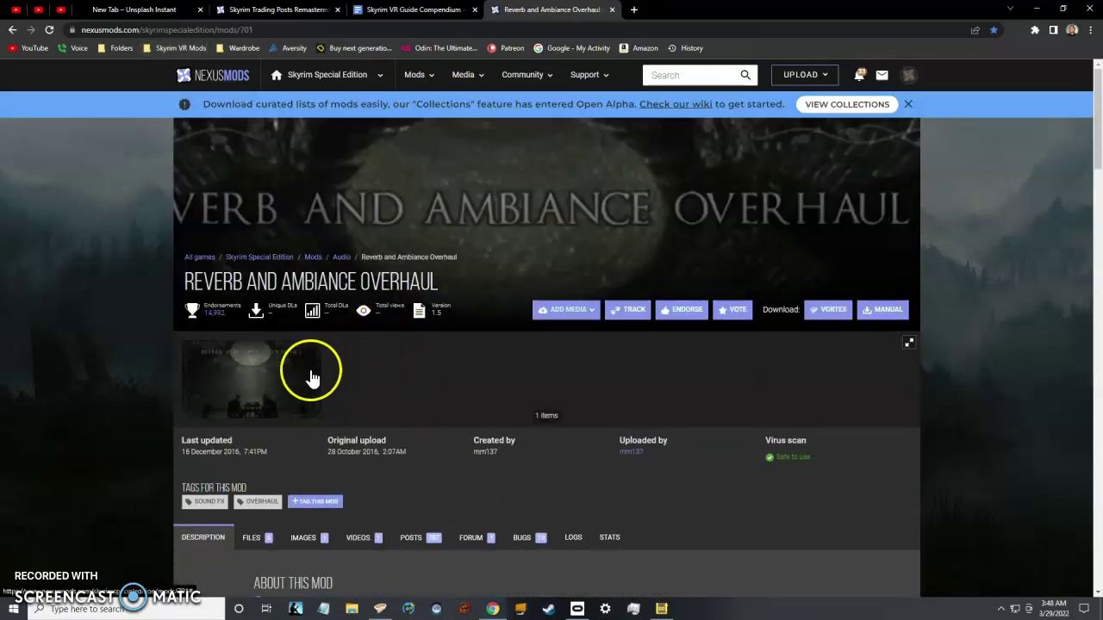
scroll(271, 440, down, 2)
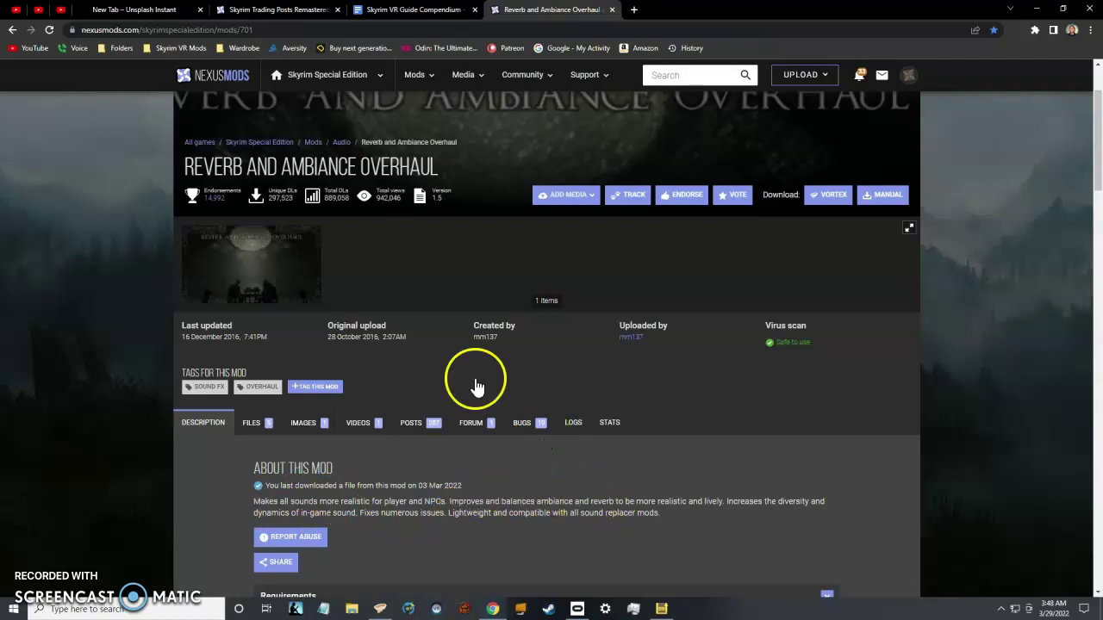
Step: Look through the mods bookmarked under Audio and Combat and Spells, including Rogue Toxin Doctors
click(196, 52)
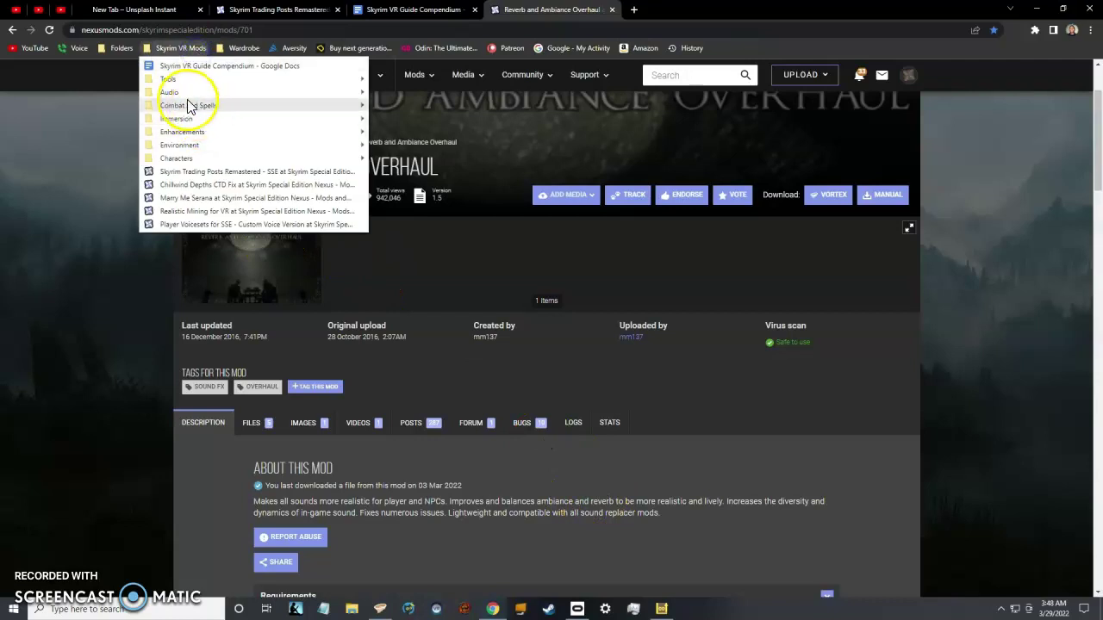
mouse_move(177, 91)
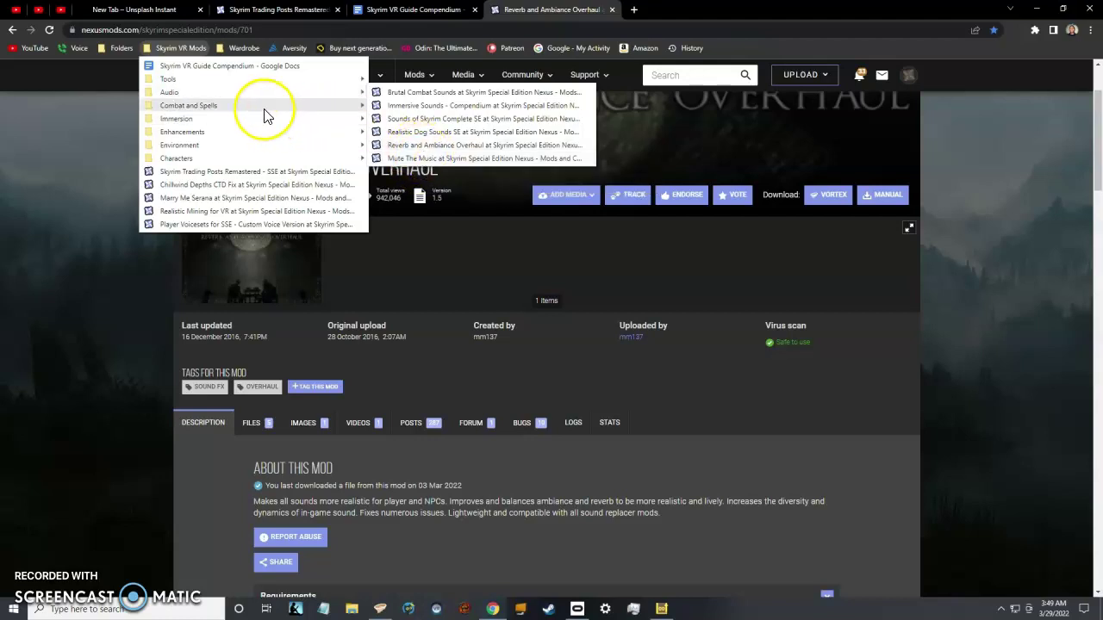
mouse_move(227, 112)
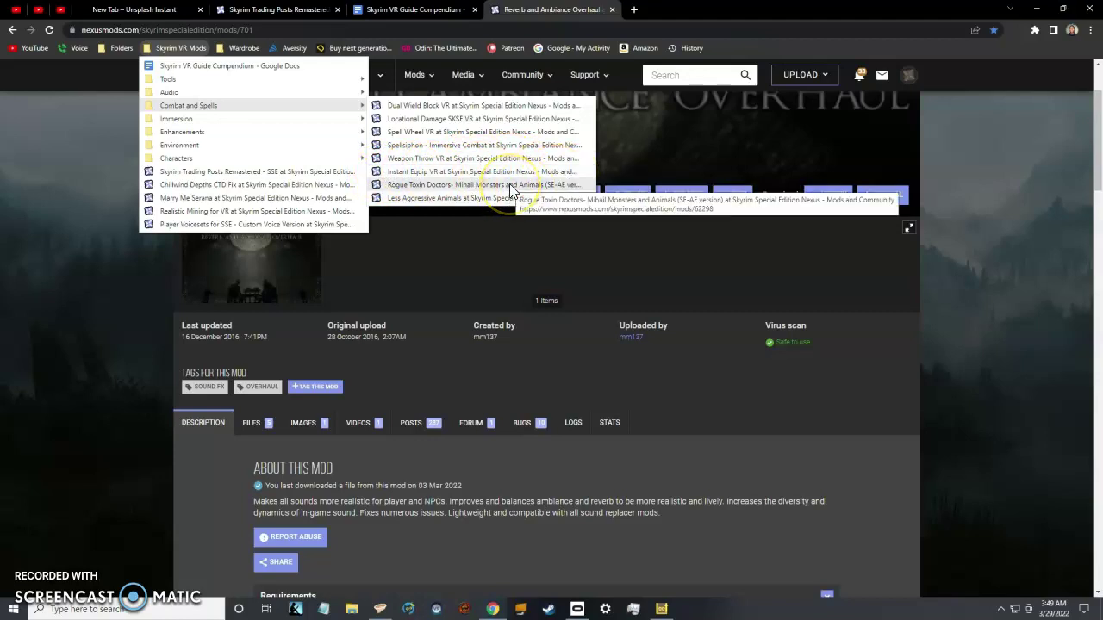
Step: Open the bookmarked Rogue Toxin Doctors mod page from Combat and Spells in a new tab and switch to it
right_click(398, 184)
click(431, 201)
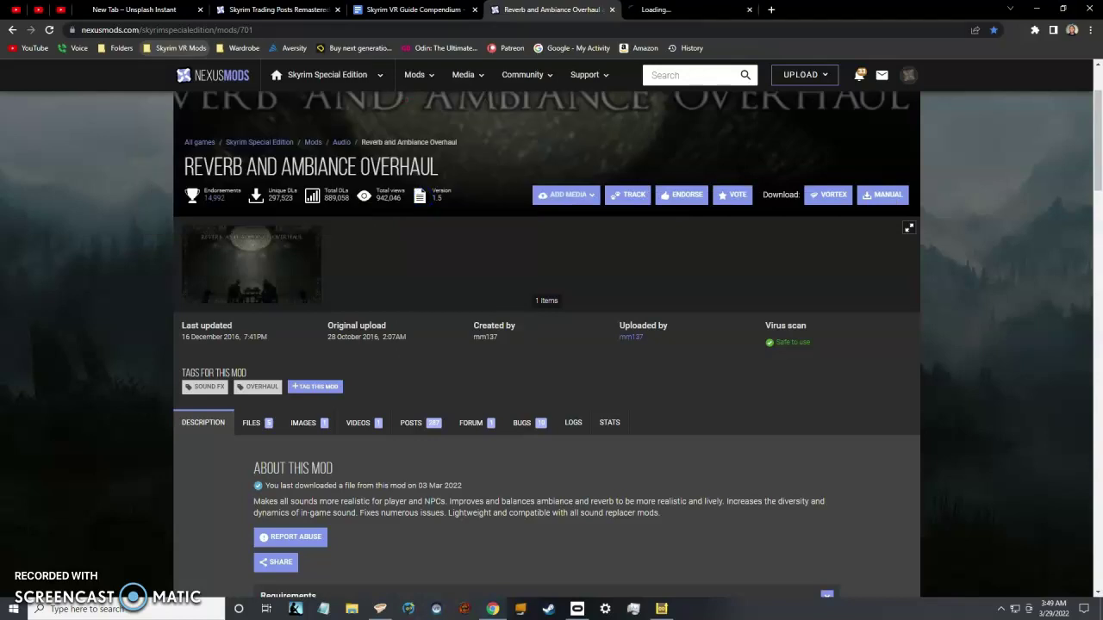
key(ctrl+Tab)
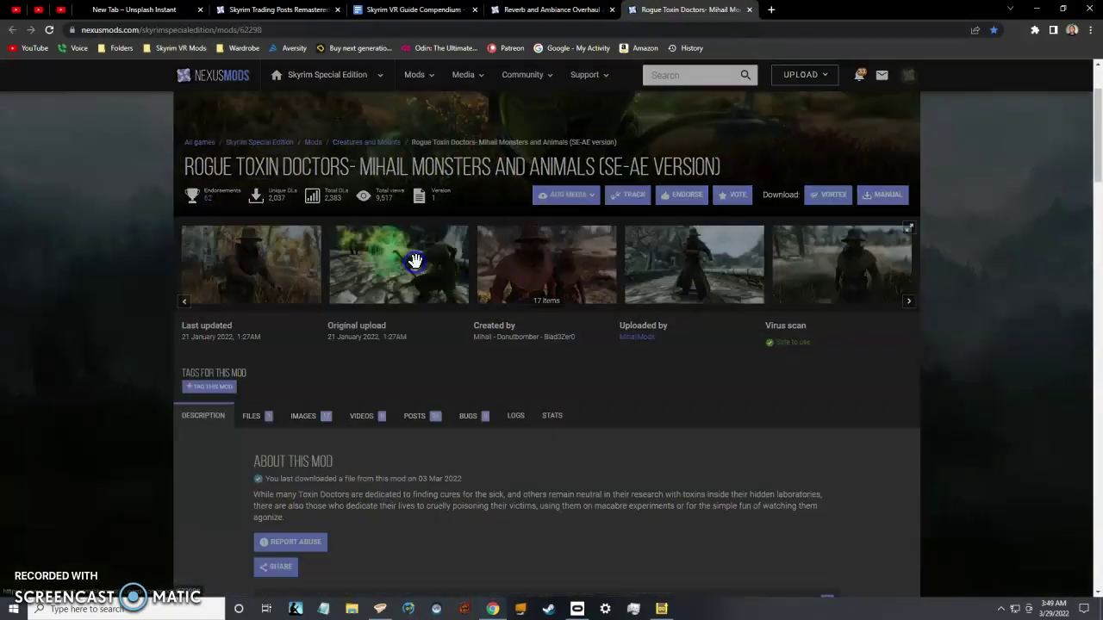
Step: View the second gallery image of Rogue Toxin Doctors enlarged, close it, and highlight "Mihail Monsters" in the mod title
click(414, 261)
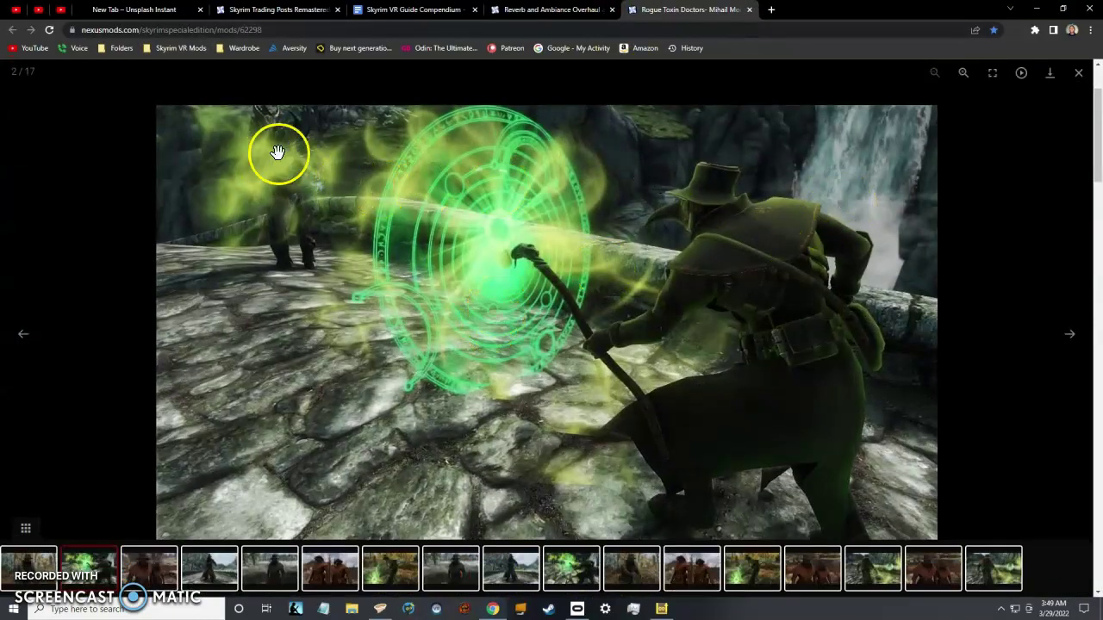
click(1078, 72)
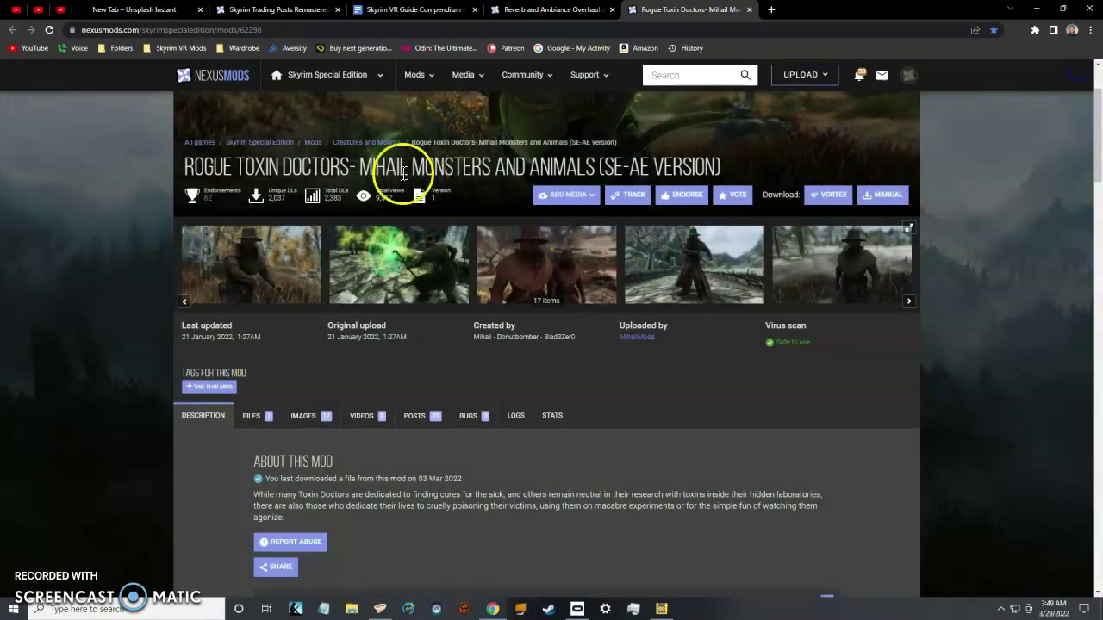
drag(360, 167, 492, 167)
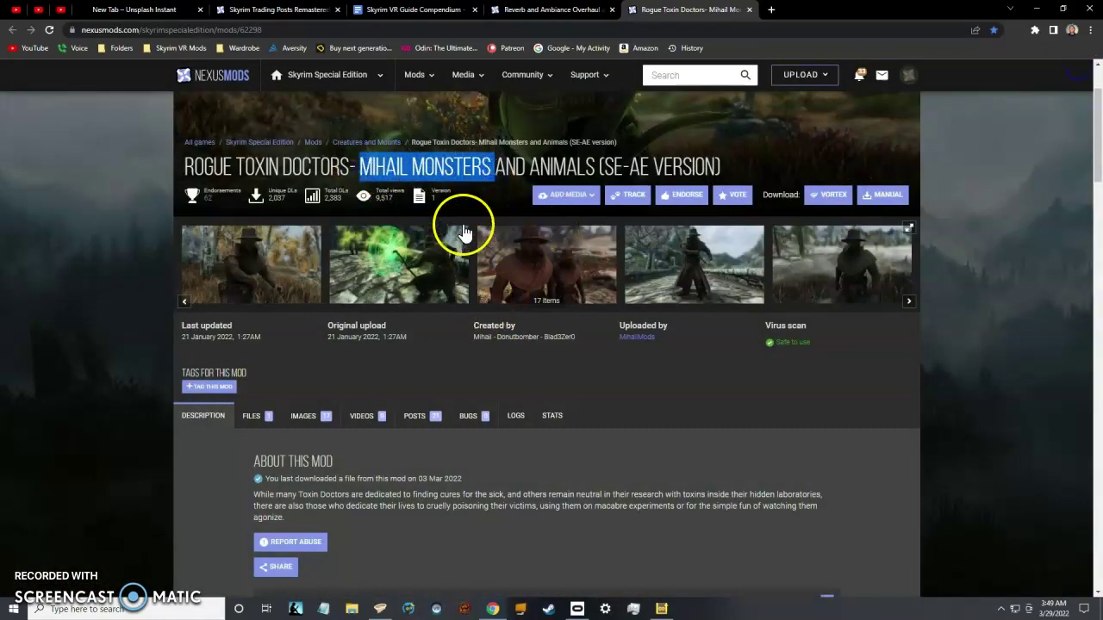
Step: Look through the Combat and Spells bookmarks in the Skyrim VR Mods folder again
click(192, 49)
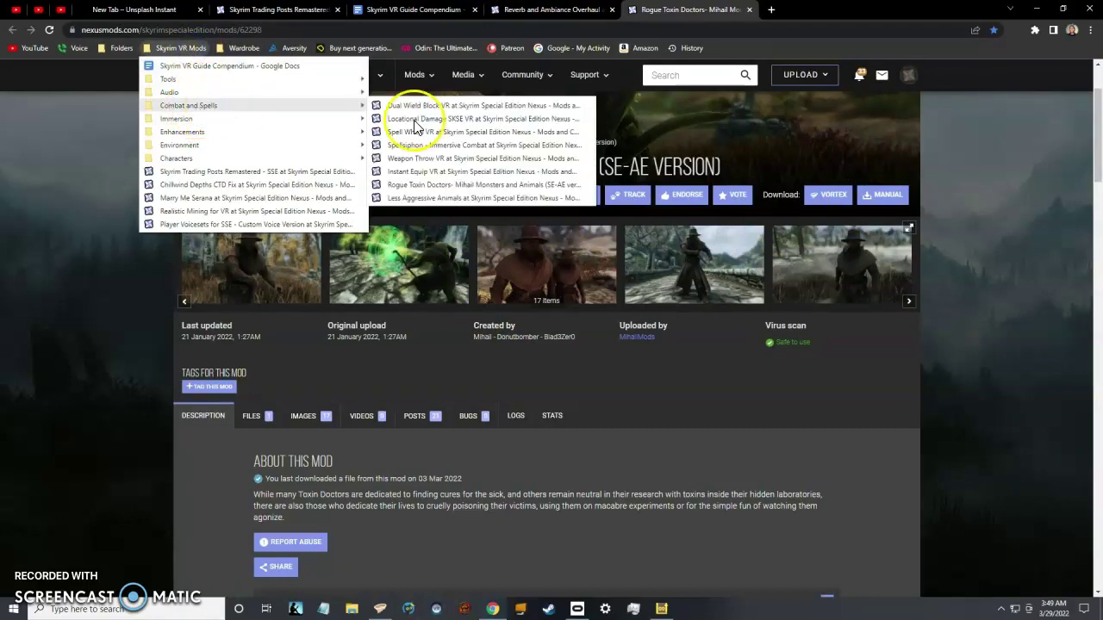